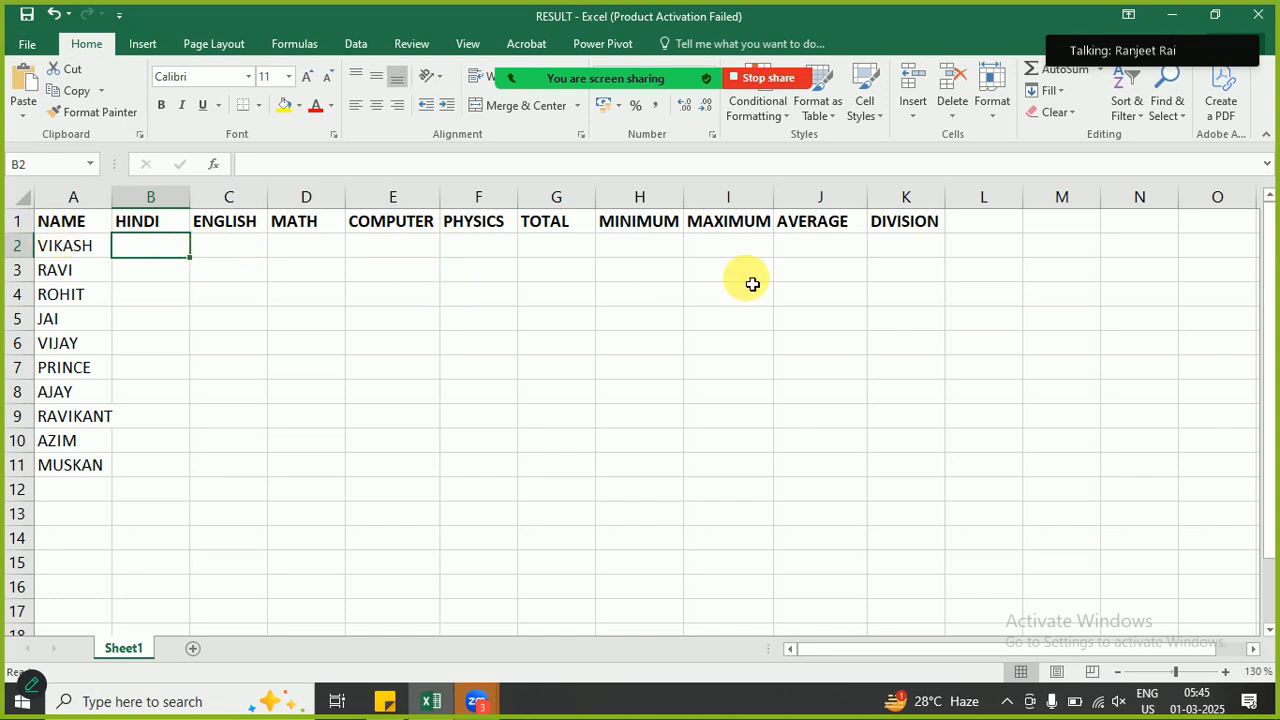
# - Replace the DIVISION heading in cell K1 with COUNT
pyautogui.click(900, 228)
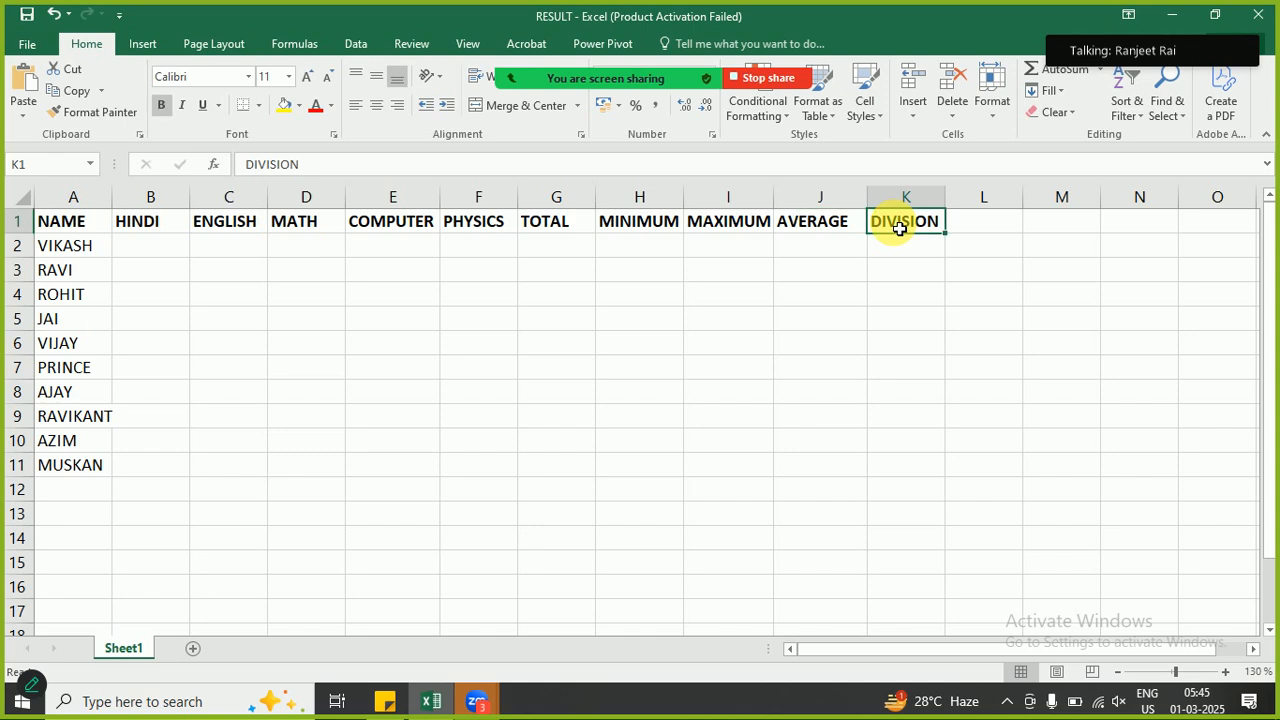
pyautogui.write('COUNT')
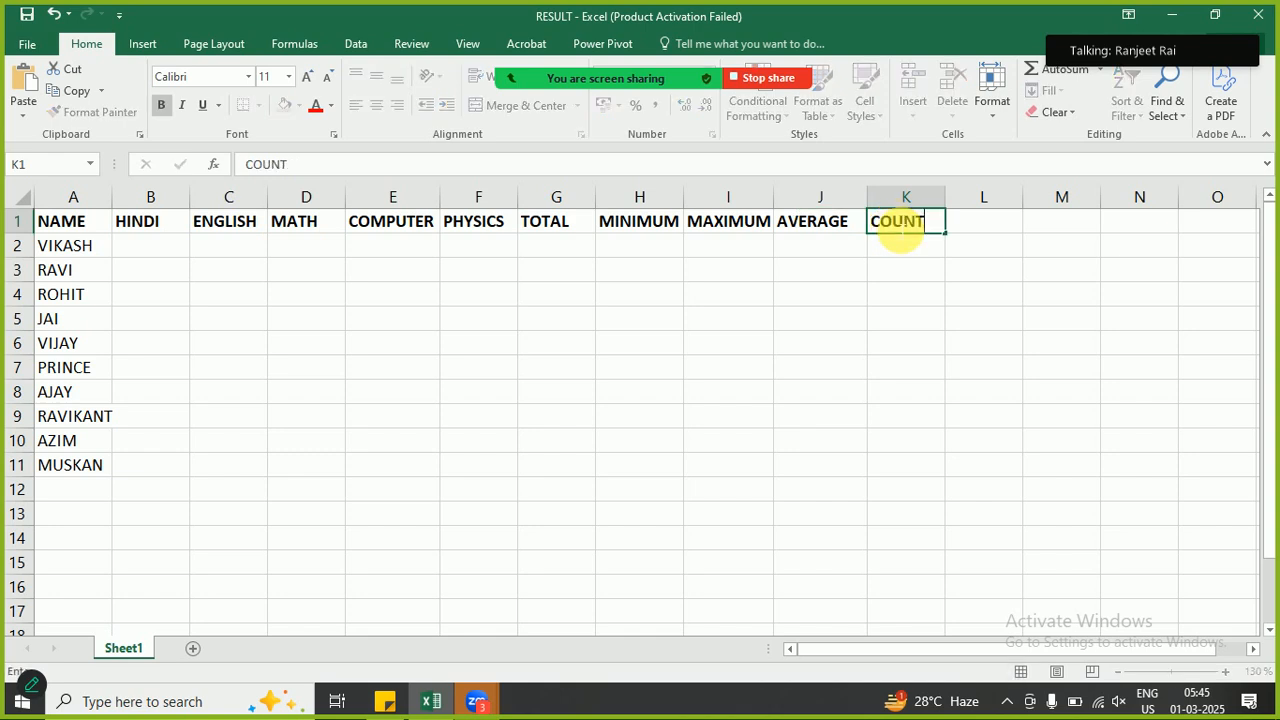
pyautogui.press('Return')
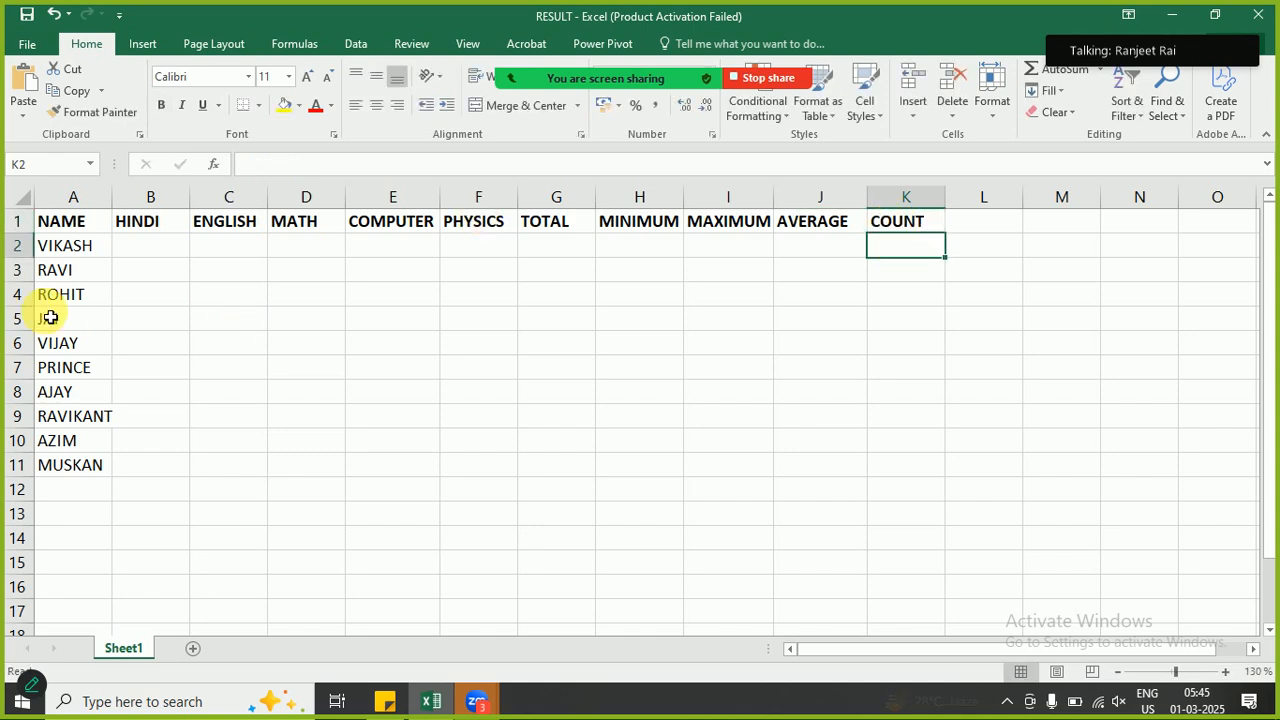
# - Look over the student name list in column A and the row 1 headings from NAME to COUNT
pyautogui.moveTo(69, 218)
pyautogui.mouseDown()
pyautogui.moveTo(186, 220)
pyautogui.moveTo(91, 219)
pyautogui.mouseUp()
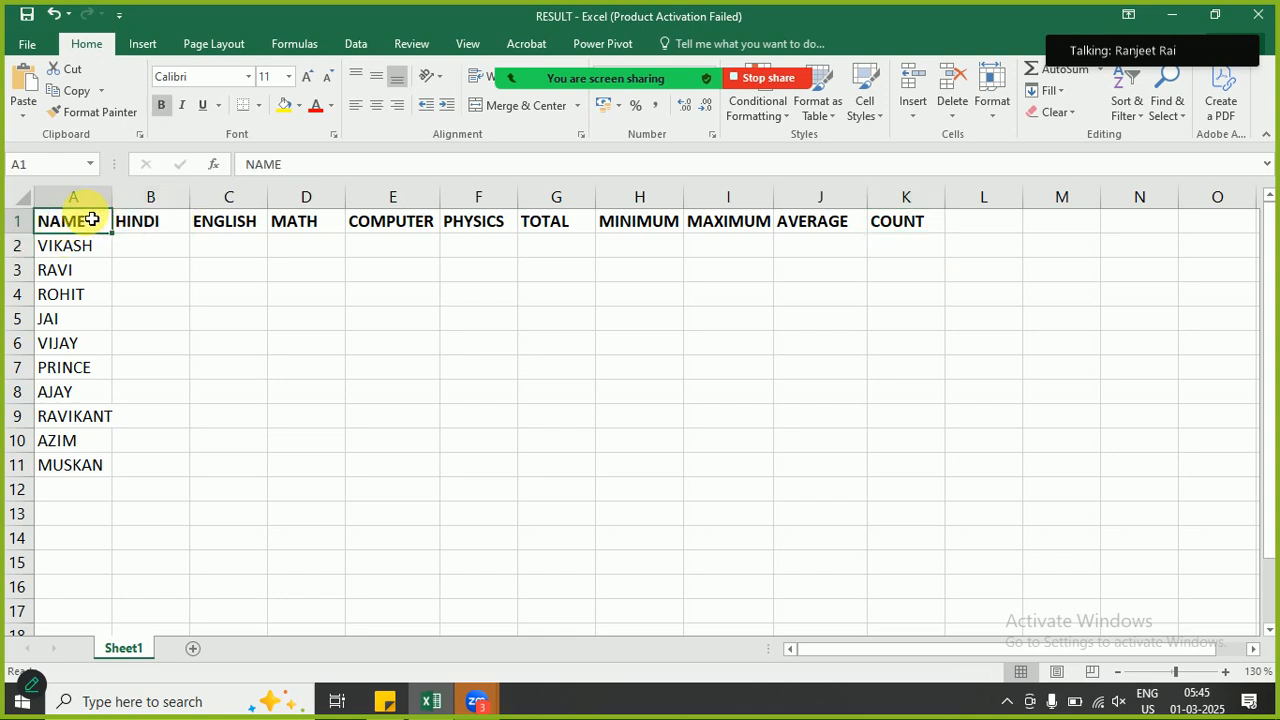
pyautogui.click(130, 228)
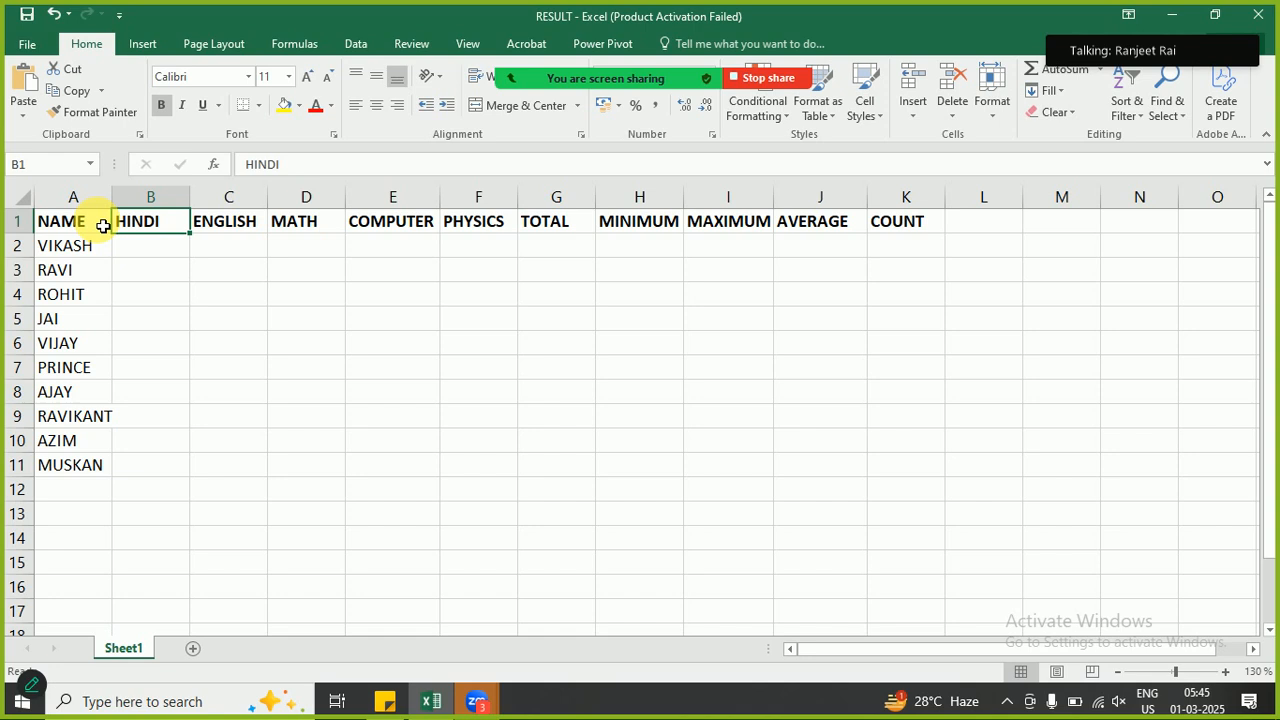
pyautogui.click(103, 221)
pyautogui.click(148, 222)
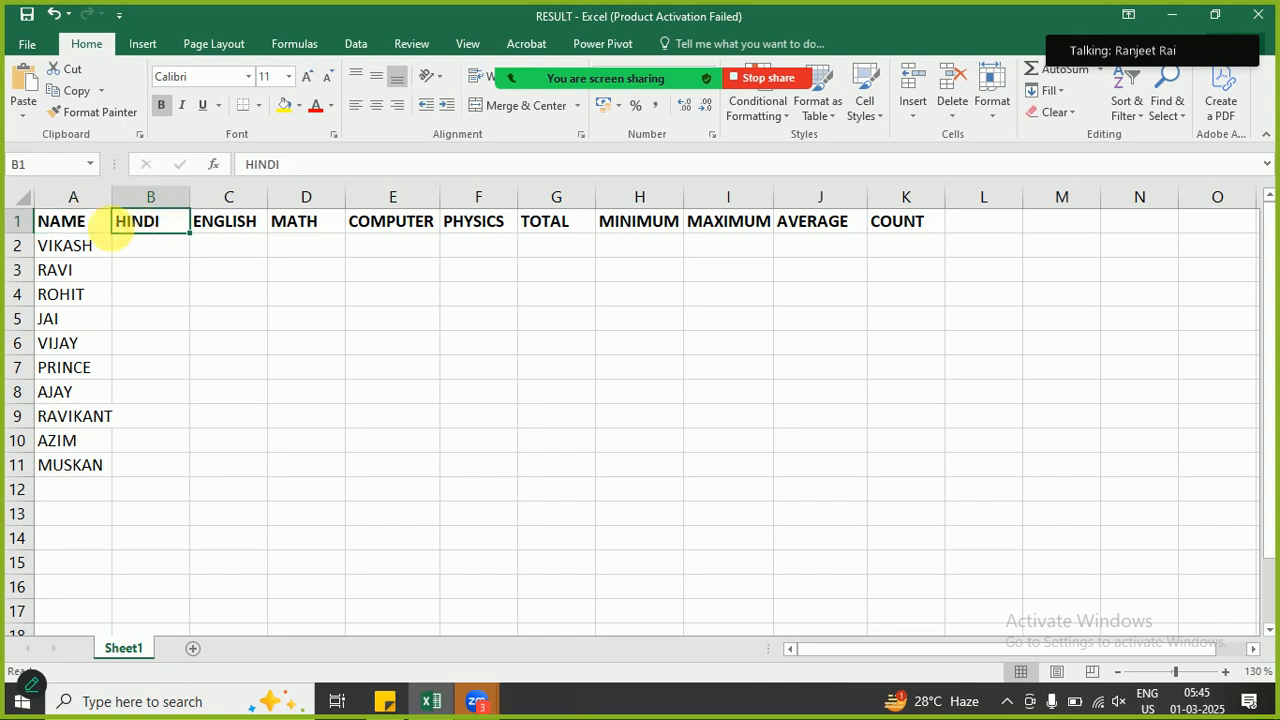
pyautogui.click(90, 227)
pyautogui.moveTo(90, 227); pyautogui.dragTo(86, 466)
pyautogui.moveTo(80, 220); pyautogui.dragTo(905, 205)
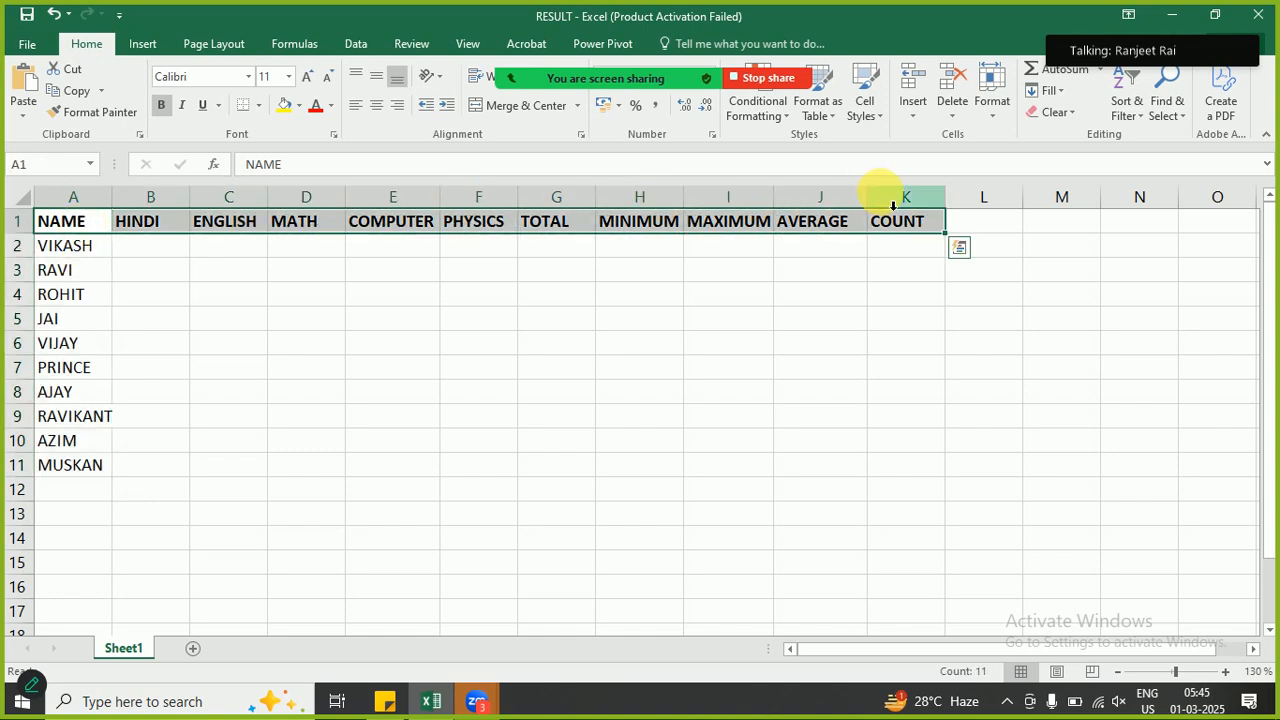
pyautogui.click(159, 247)
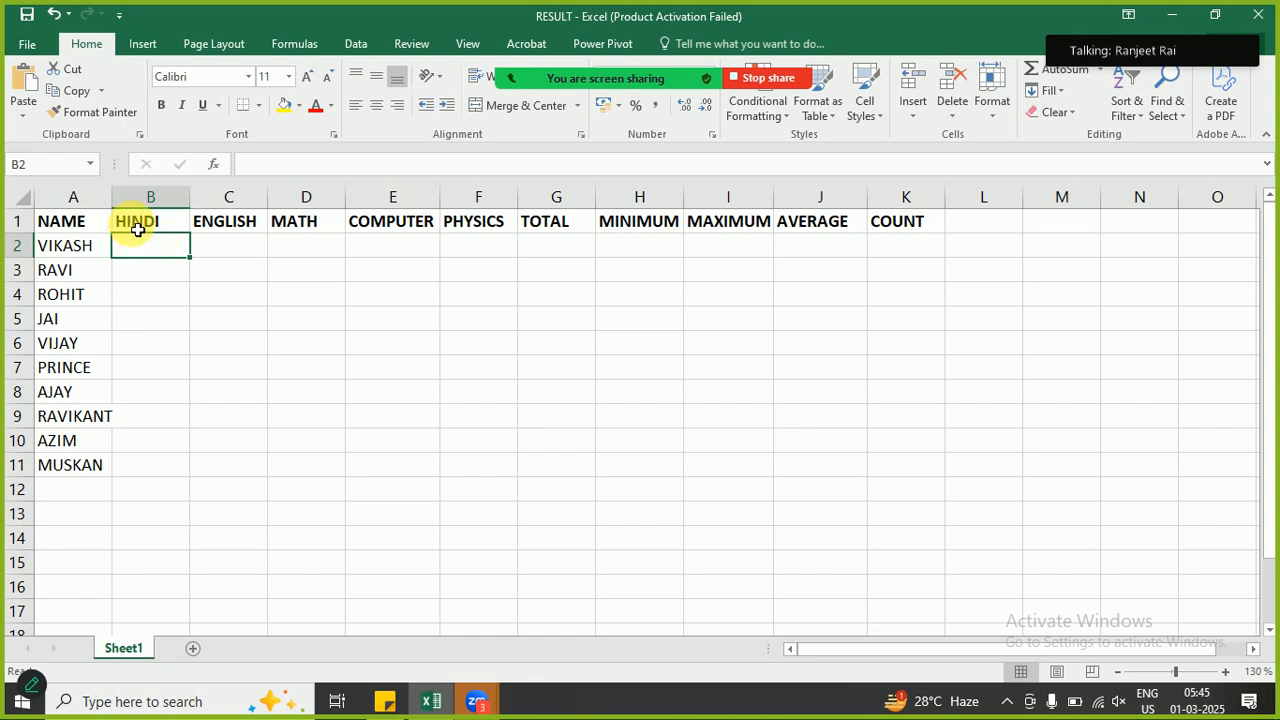
pyautogui.click(138, 228)
pyautogui.press('Right')
pyautogui.press('Right')
pyautogui.press('Right')
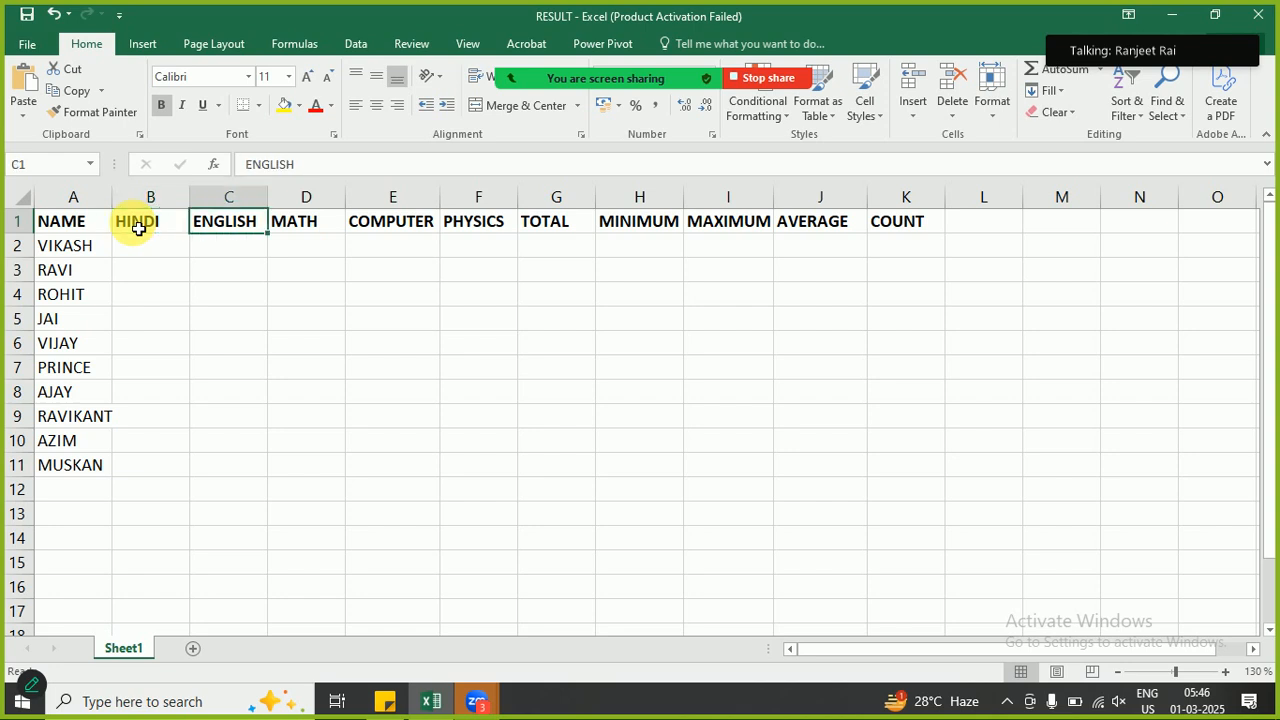
pyautogui.press('Right')
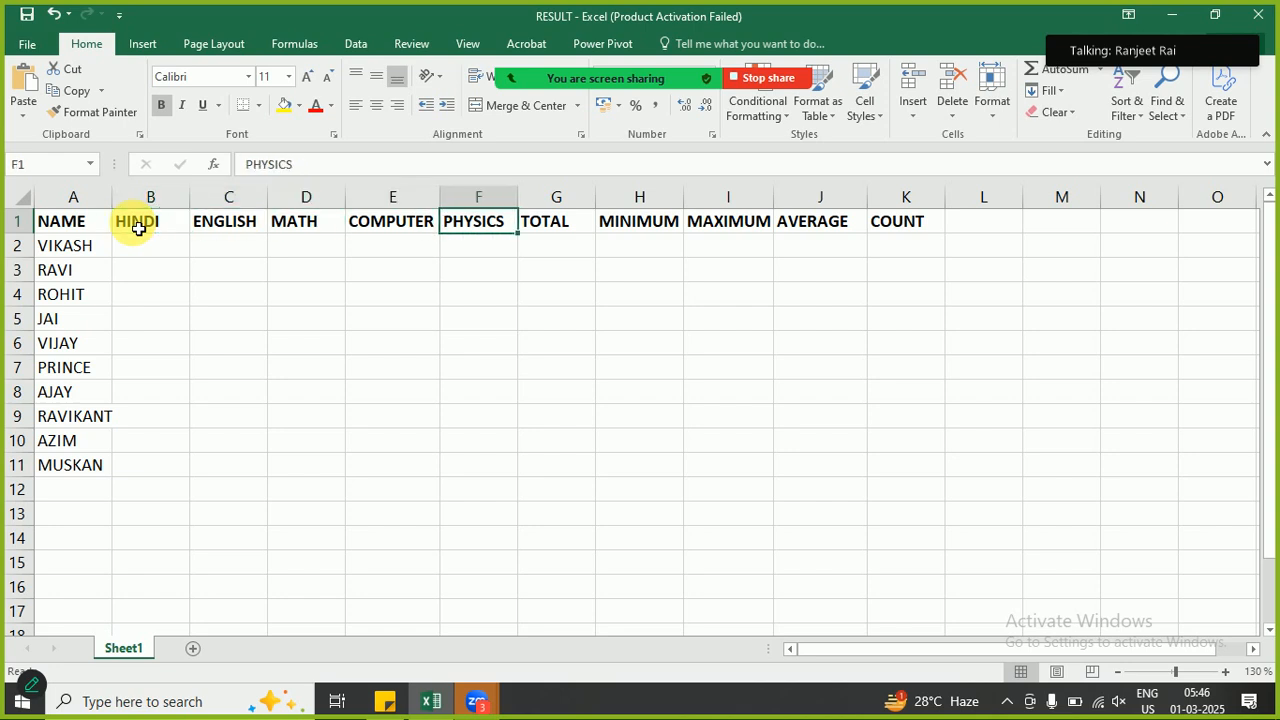
pyautogui.press('Right')
pyautogui.press('Right')
pyautogui.press('Right')
pyautogui.press('Right')
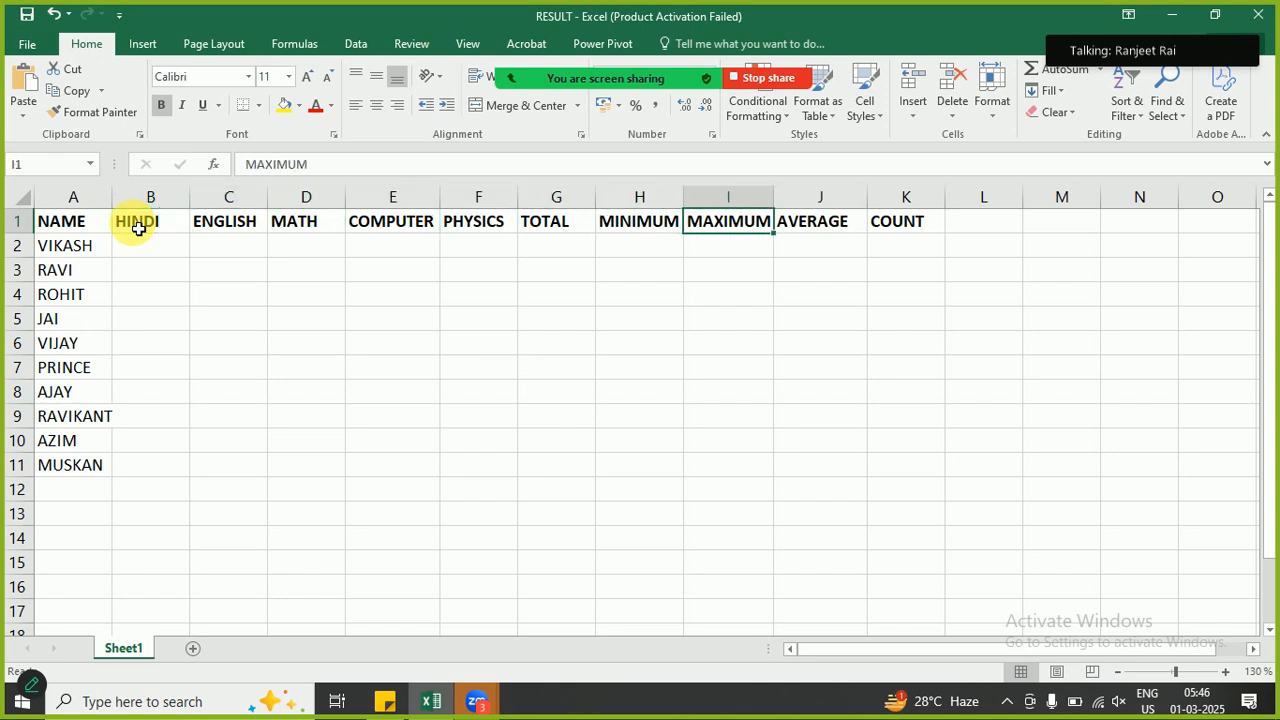
pyautogui.press('Right')
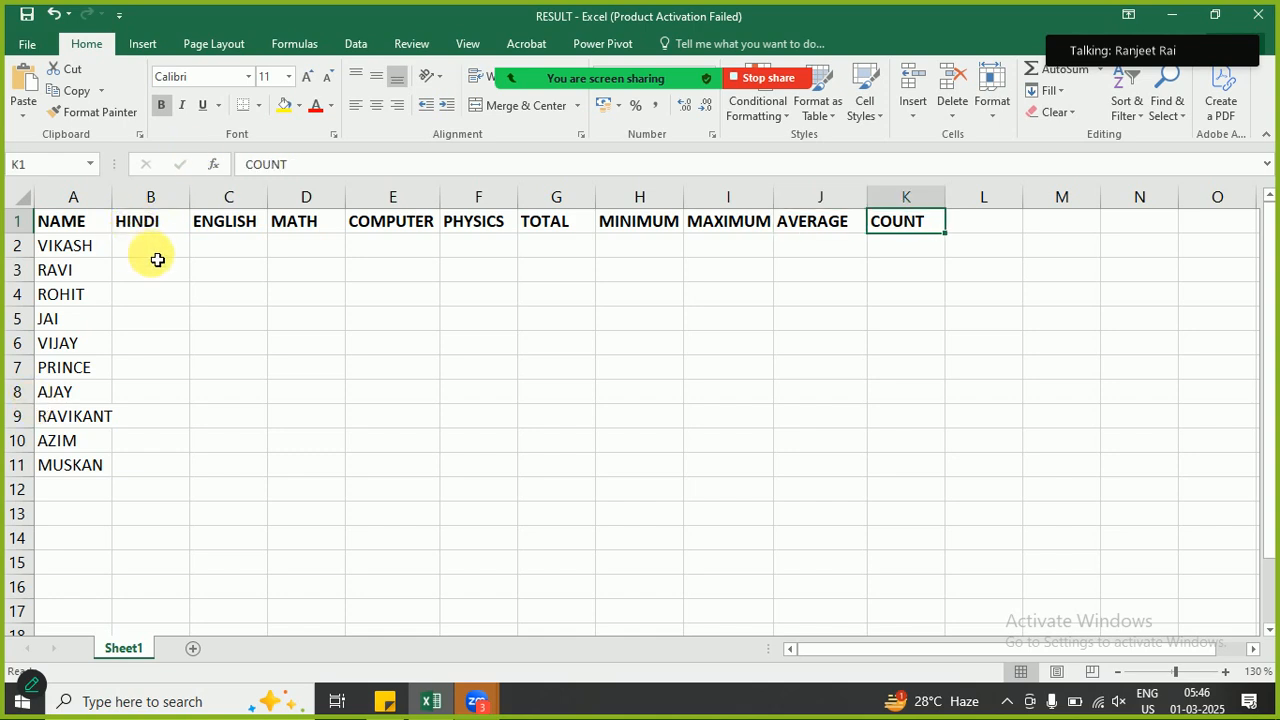
pyautogui.click(155, 248)
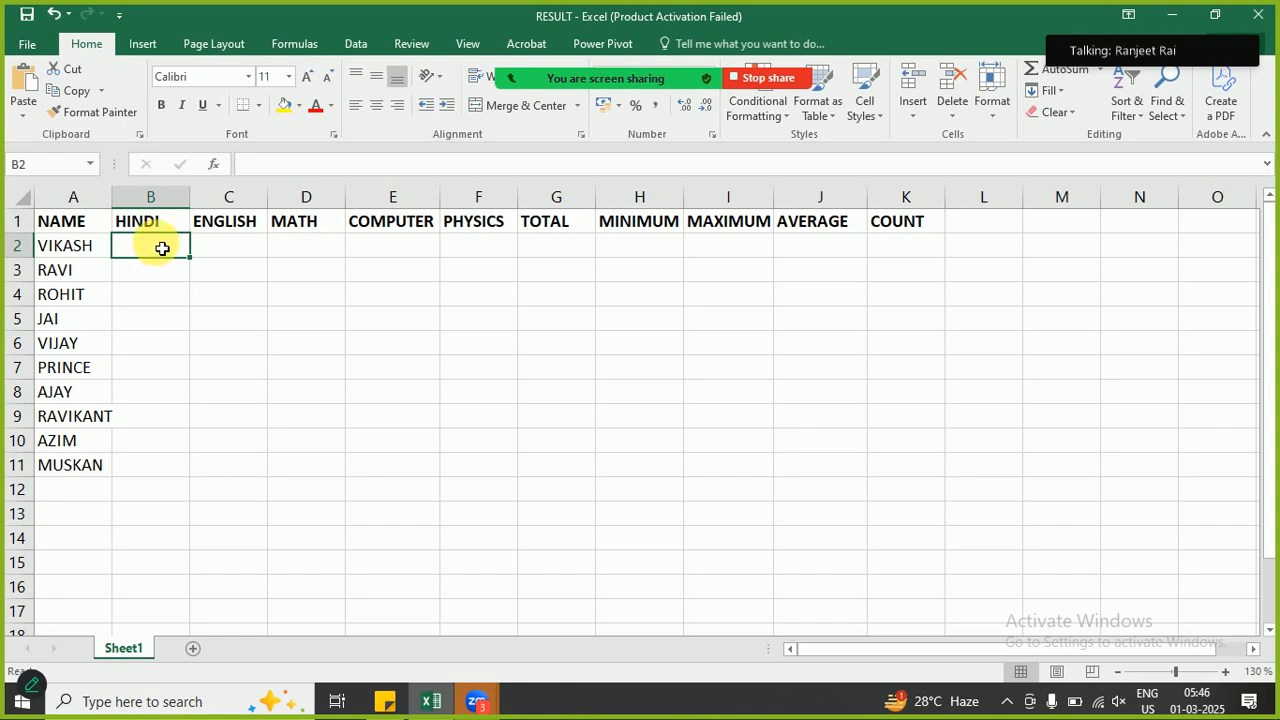
pyautogui.press('Left')
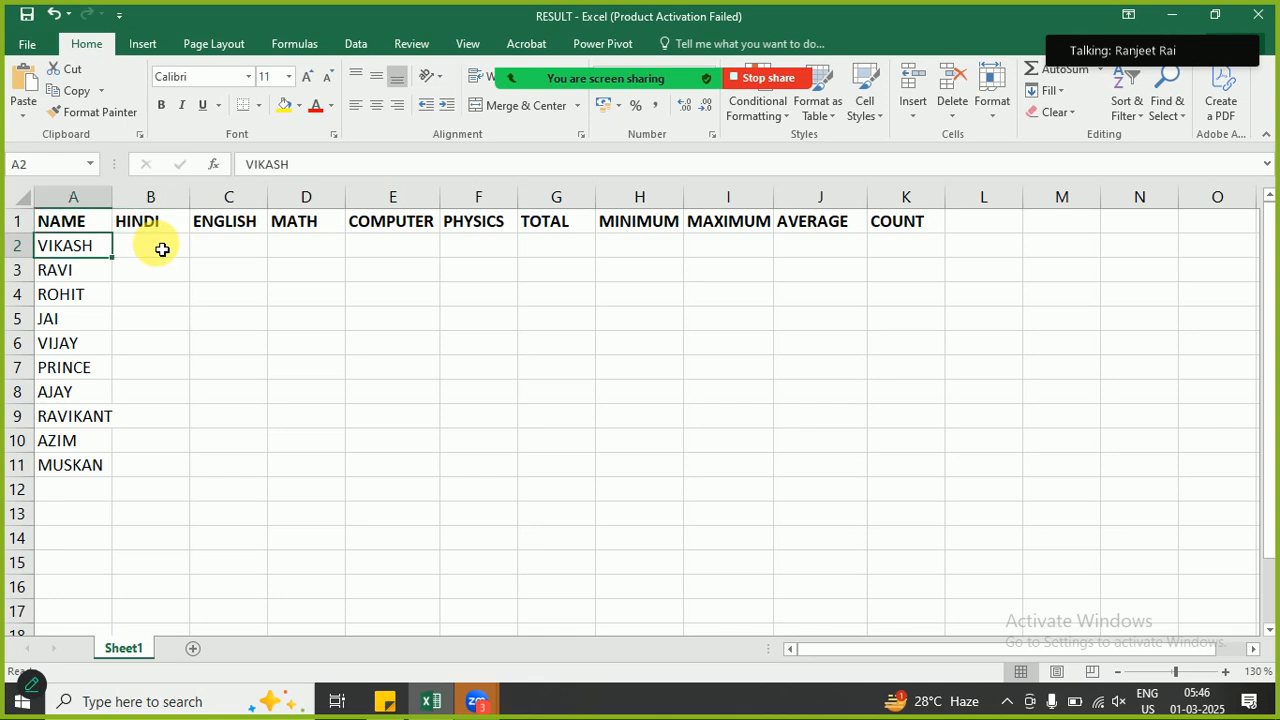
pyautogui.press('Right')
pyautogui.write('74')
pyautogui.press('Right')
pyautogui.write('85')
pyautogui.press('Right')
pyautogui.write('45')
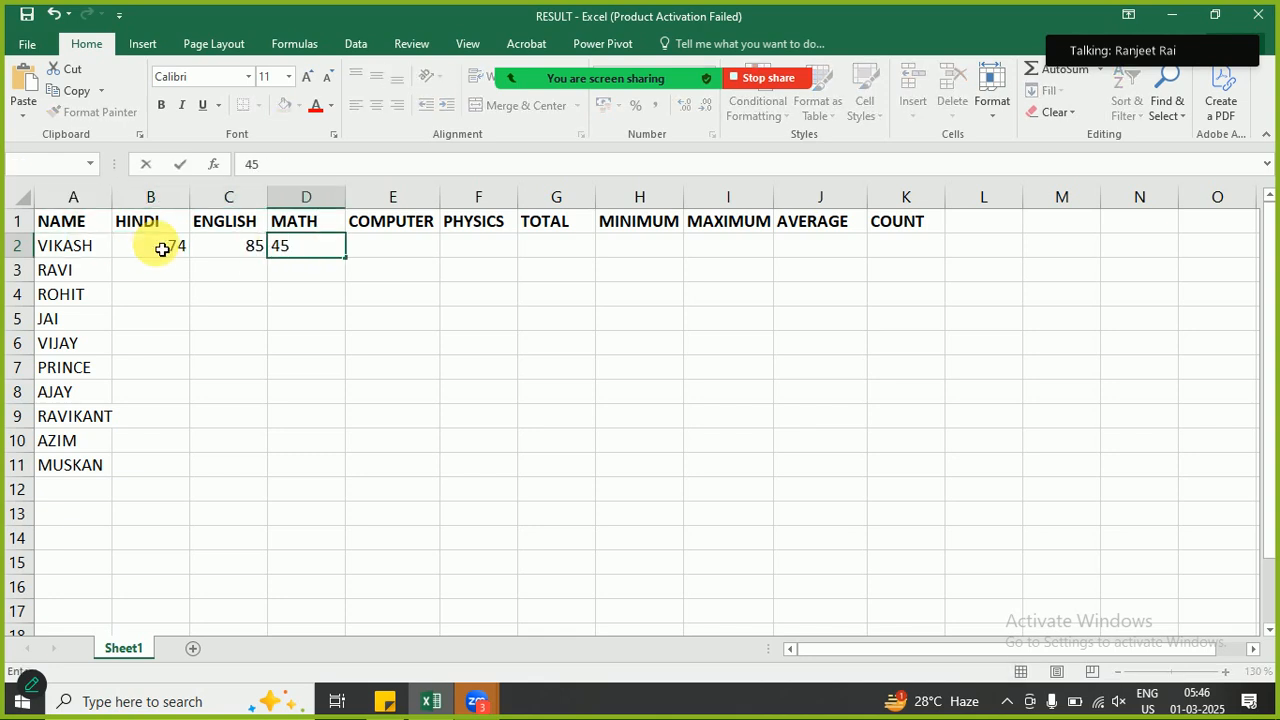
pyautogui.press('Escape')
pyautogui.write('45')
pyautogui.press('BackSpace')
pyautogui.press('BackSpace')
pyautogui.press('Escape')
pyautogui.press('Left')
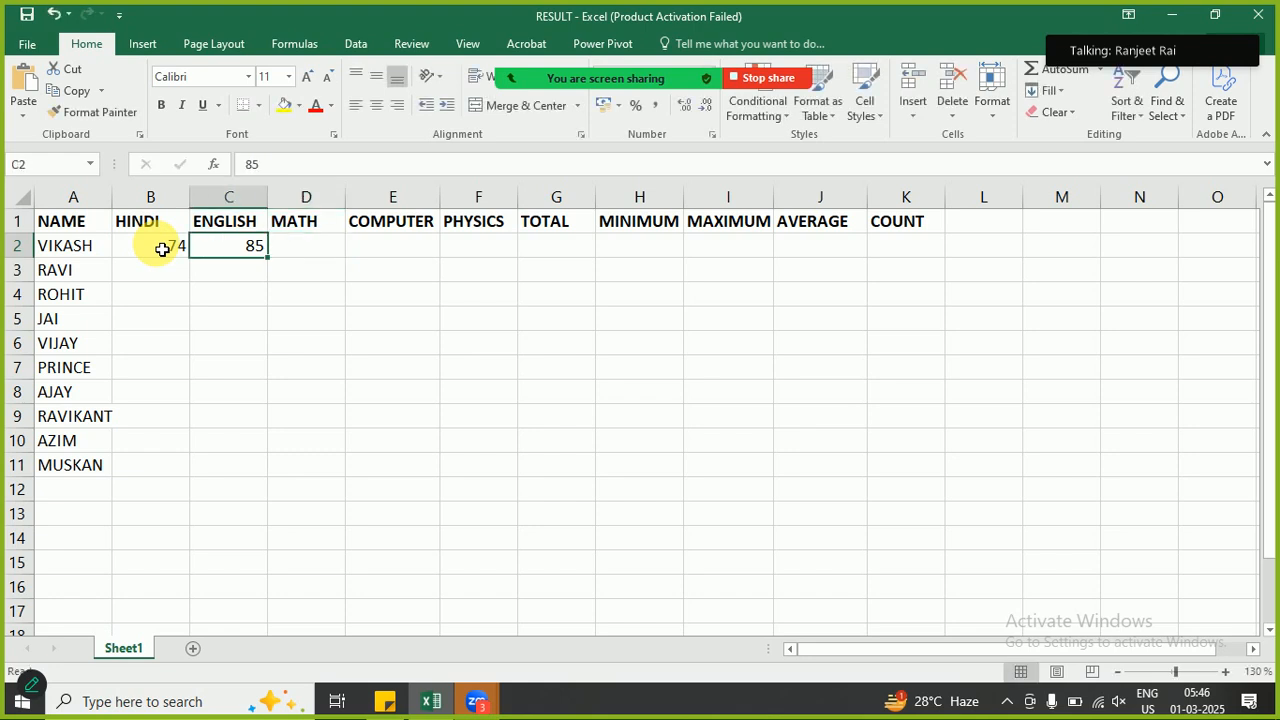
pyautogui.hotkey('ctrl', 'z')
pyautogui.hotkey('ctrl', 'z')
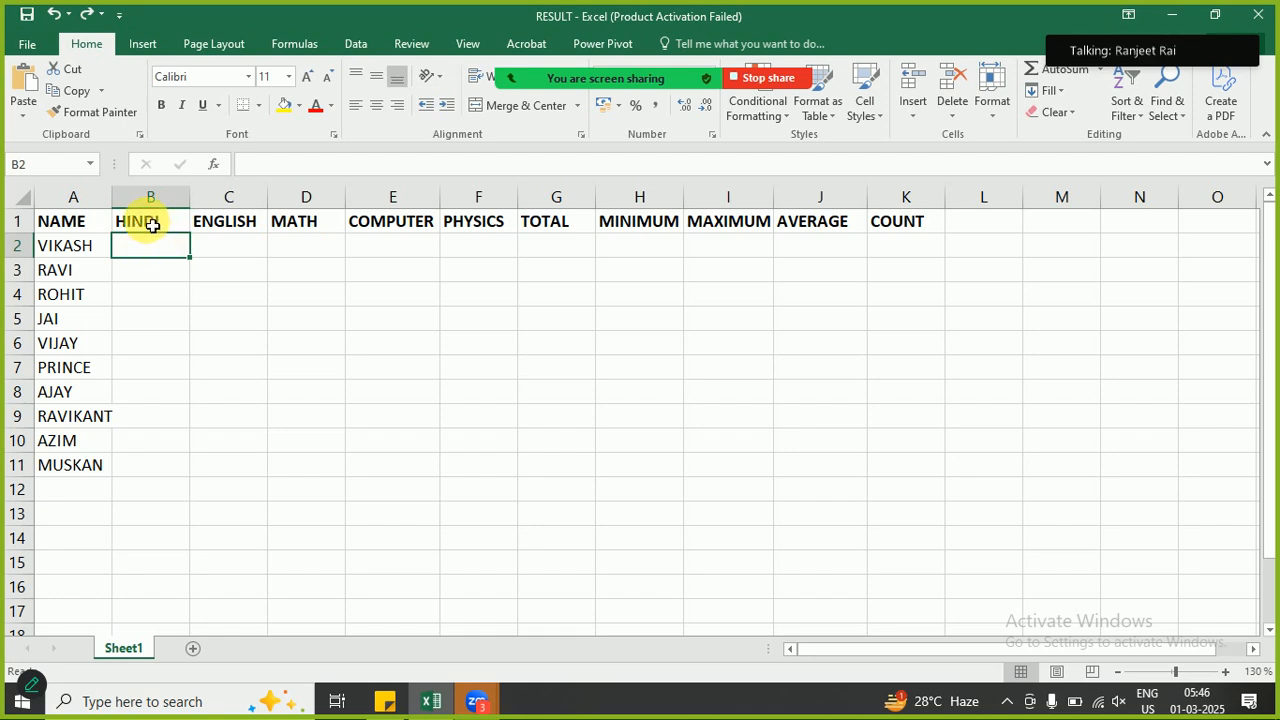
# - Fill all five subjects' marks in B2:F11 at once with the formula =RANDBETWEEN(40,85)
pyautogui.click(149, 223)
pyautogui.click(149, 252)
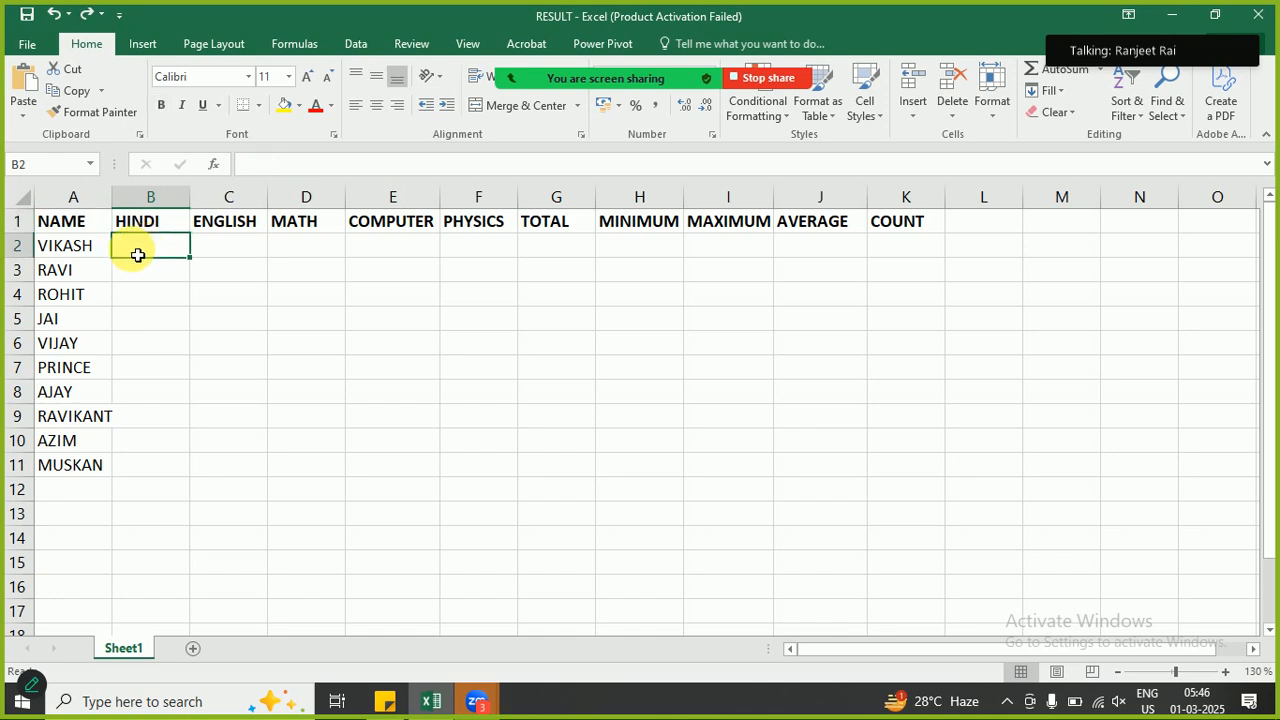
pyautogui.moveTo(143, 252); pyautogui.dragTo(468, 461)
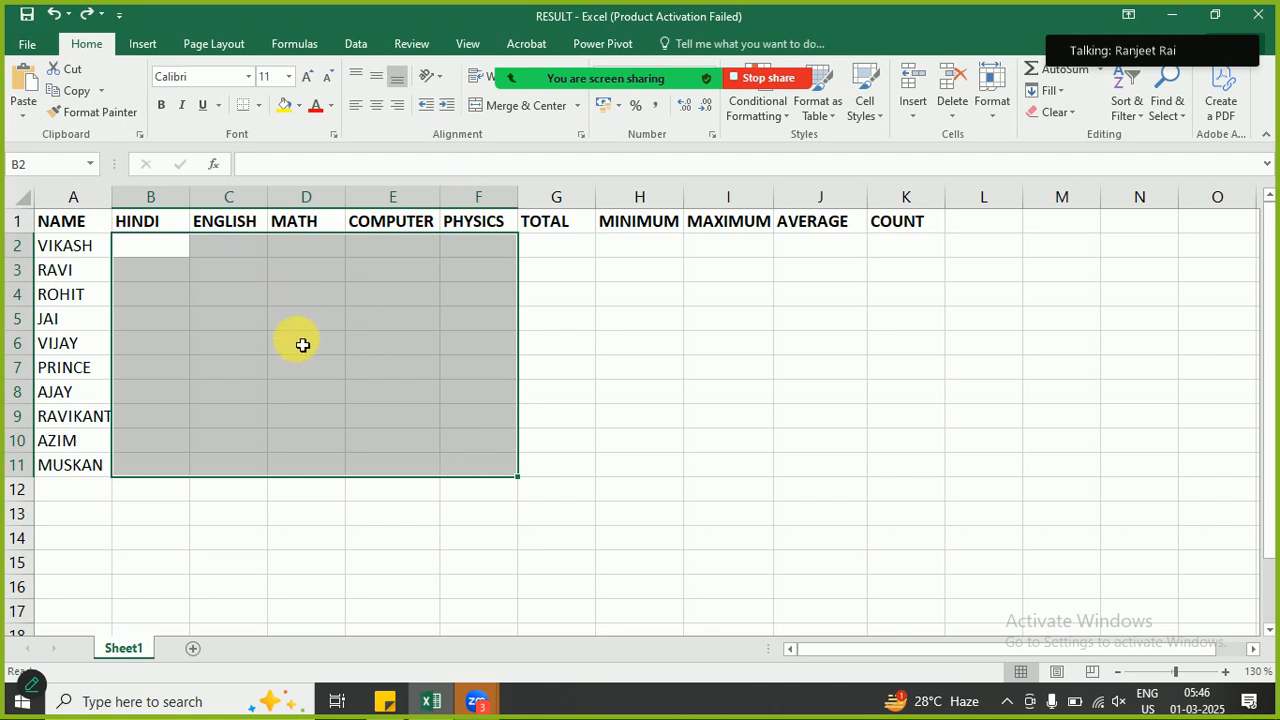
pyautogui.write('=')
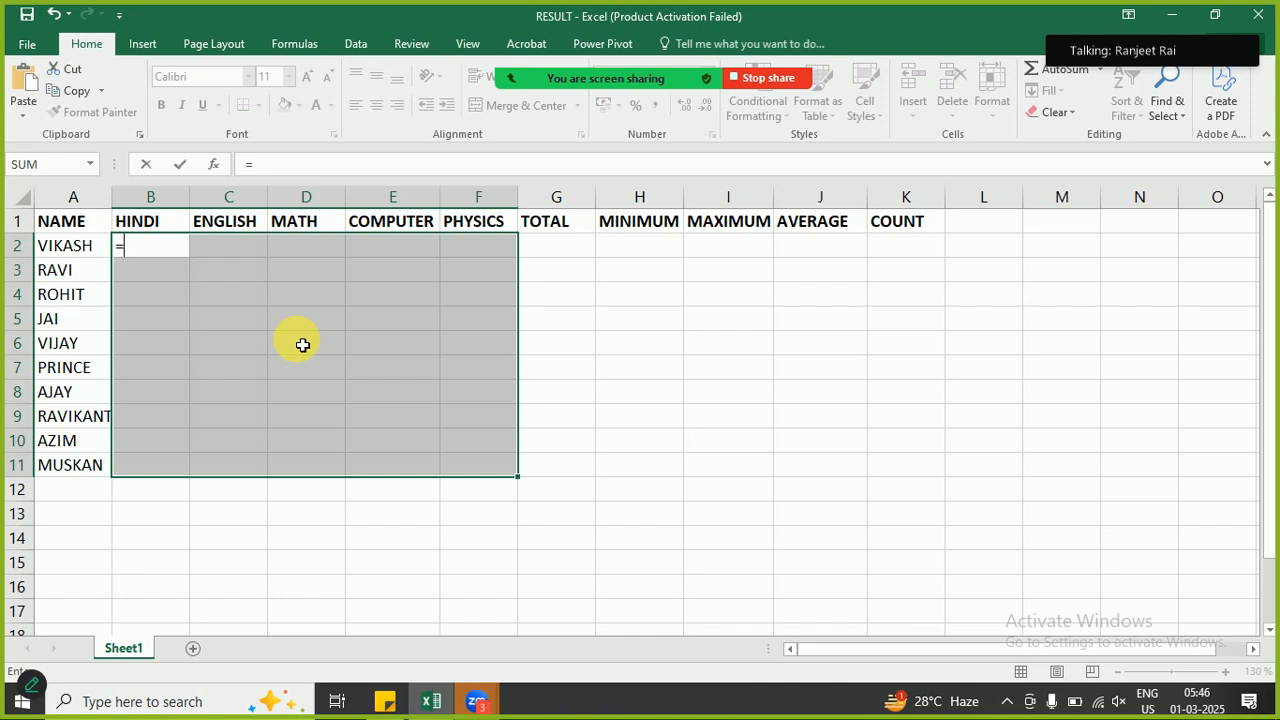
pyautogui.write('RAND')
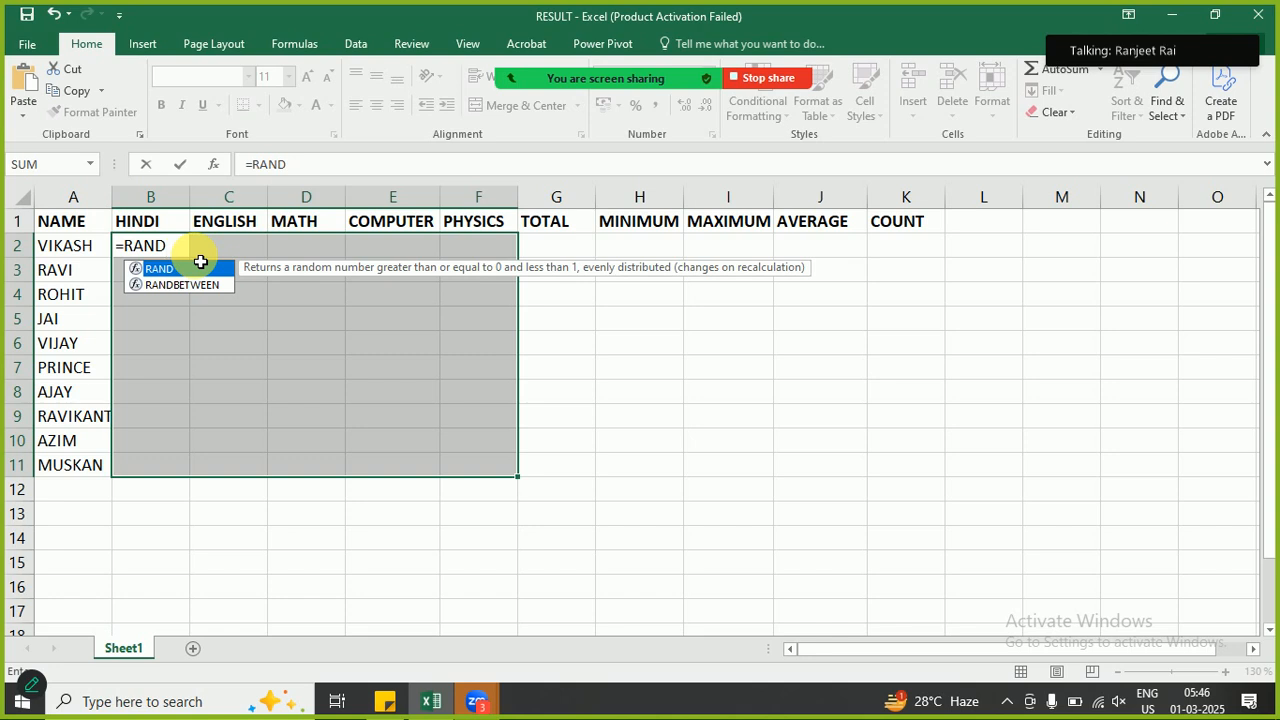
pyautogui.press('Down')
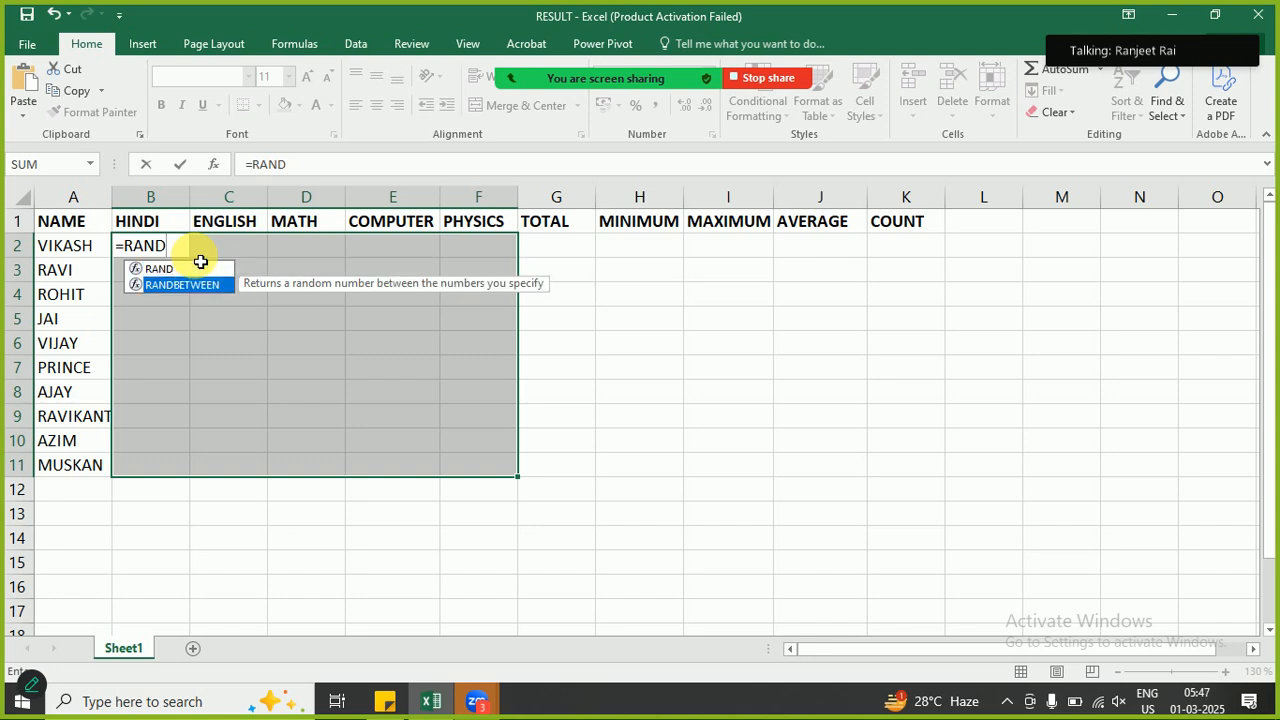
pyautogui.press('Tab')
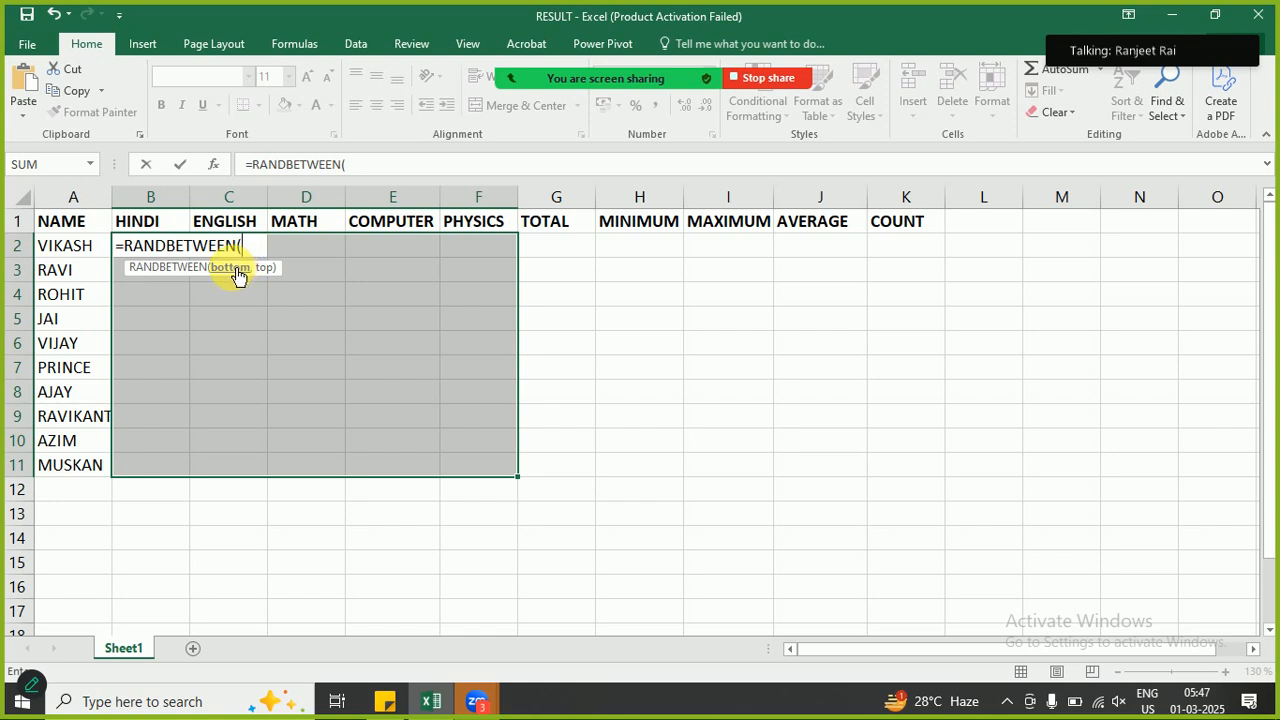
pyautogui.write('40')
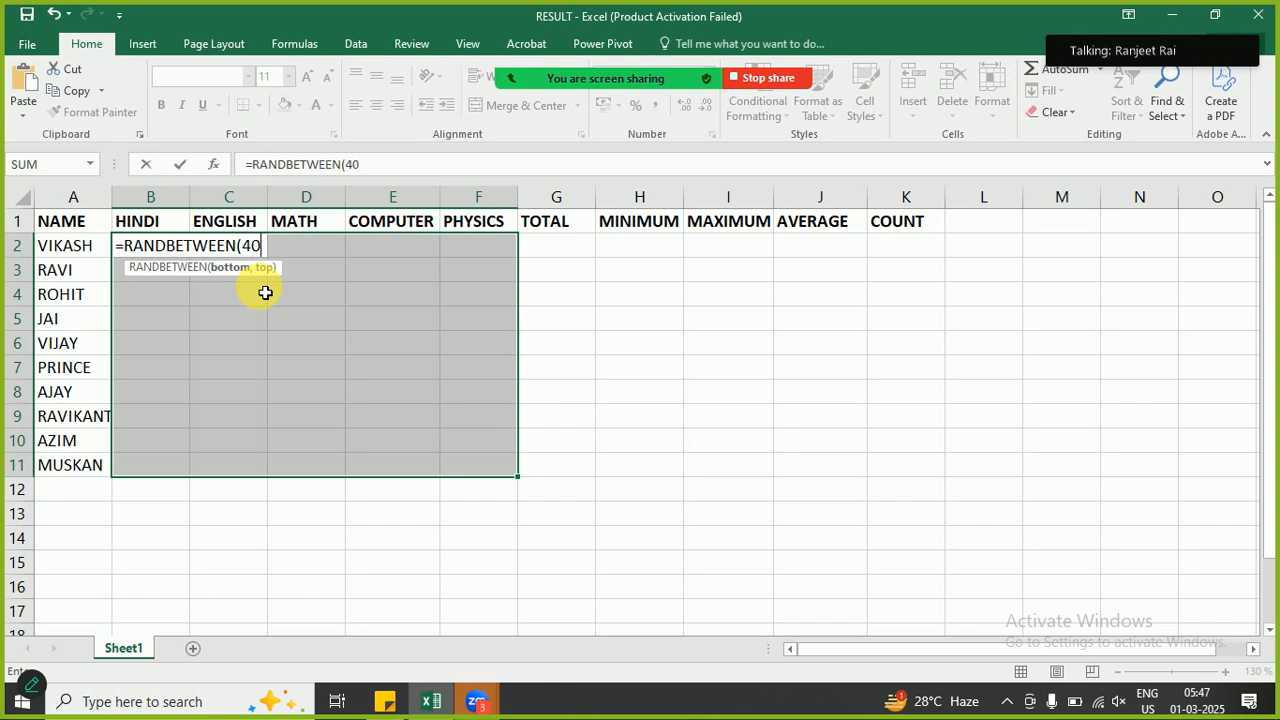
pyautogui.write(',85')
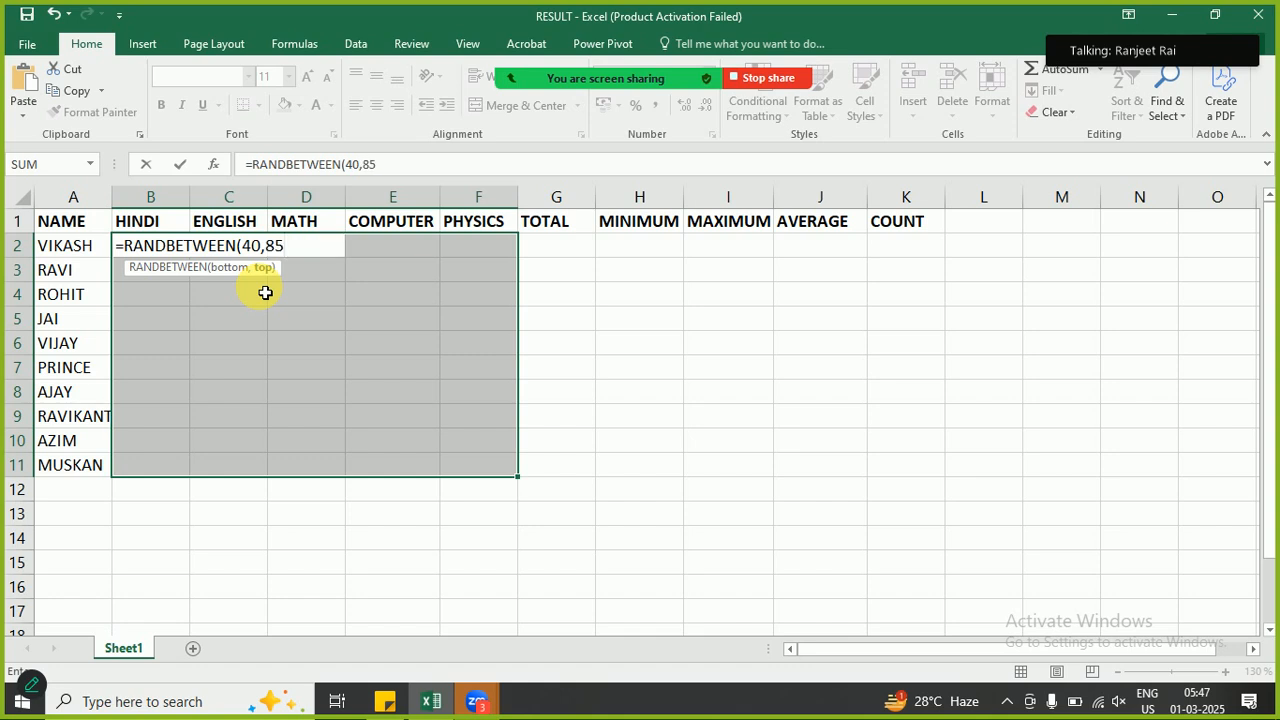
pyautogui.write(')')
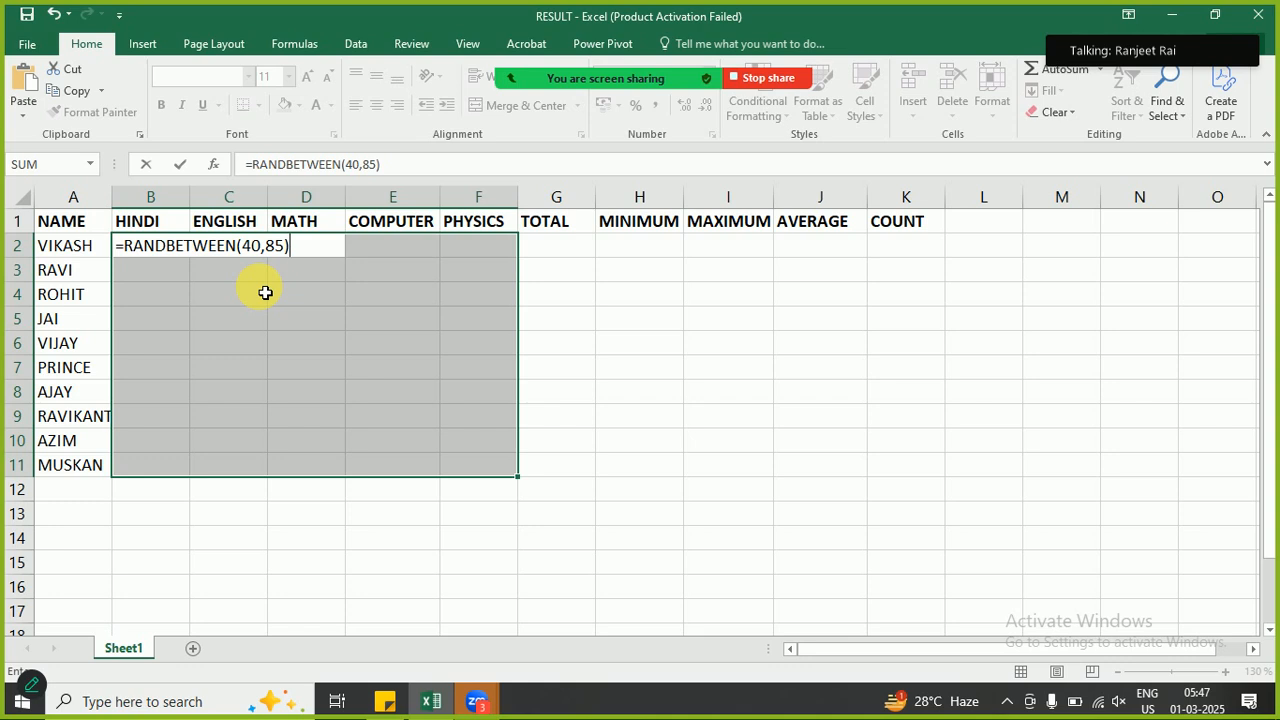
pyautogui.hotkey('ctrl', 'Return')
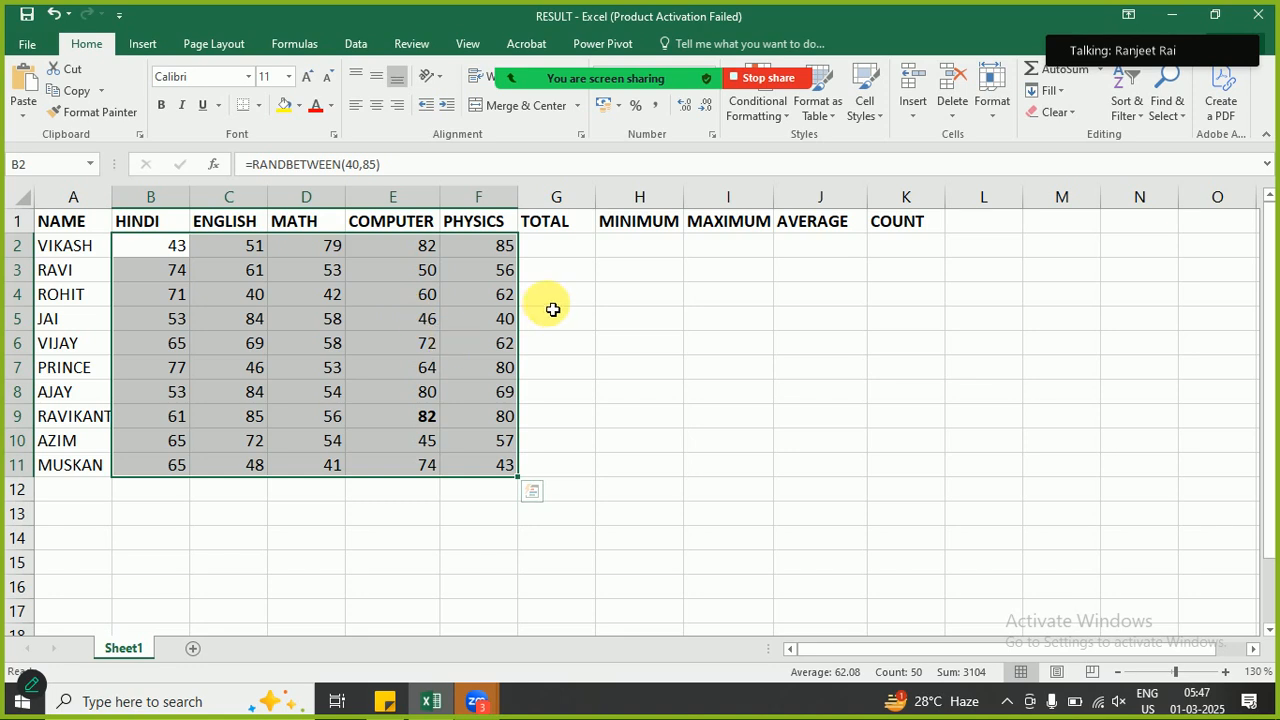
# - Copy the names and subject marks in A1:F11 to cell A1 of a new worksheet
pyautogui.click(570, 249)
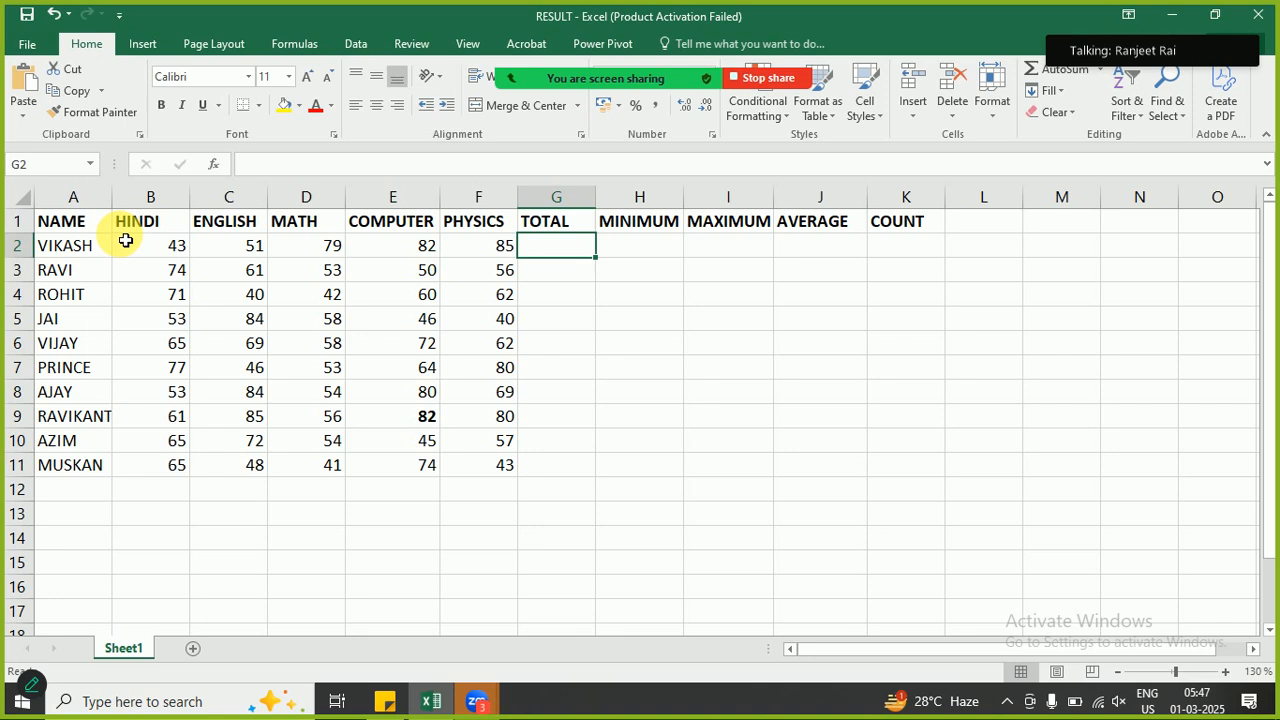
pyautogui.moveTo(79, 224); pyautogui.dragTo(248, 466)
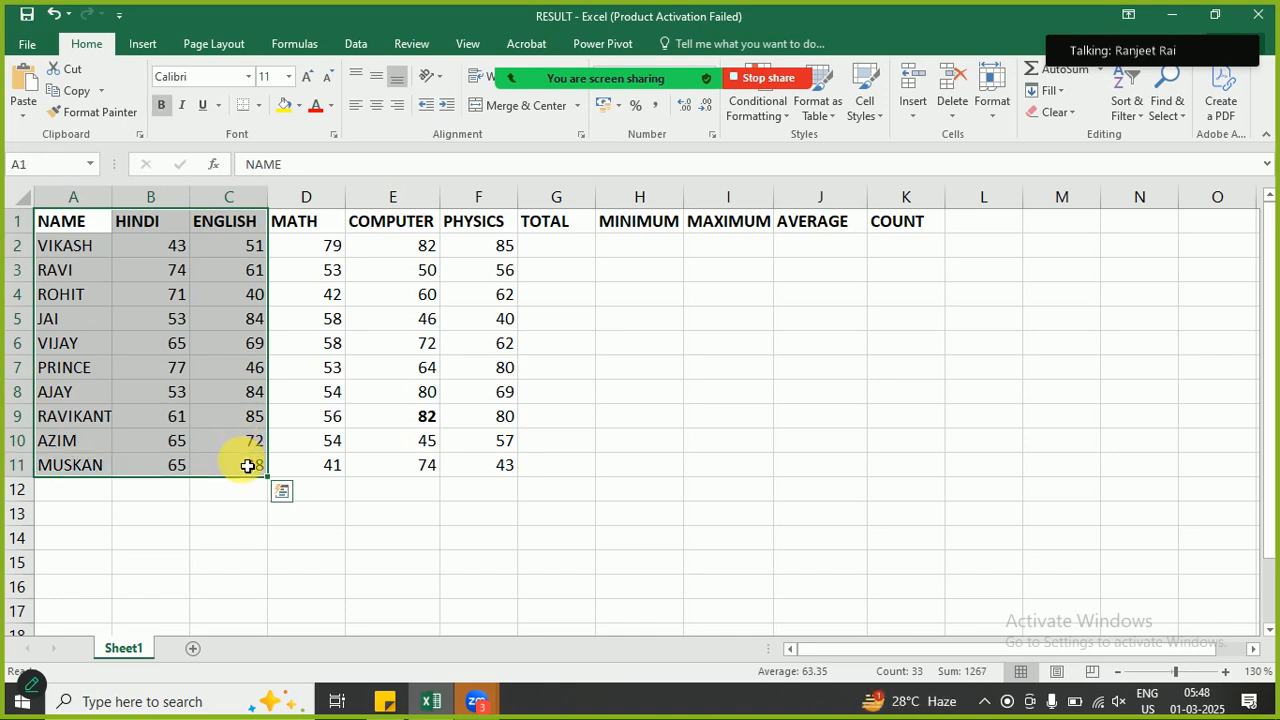
pyautogui.moveTo(86, 220); pyautogui.dragTo(487, 472)
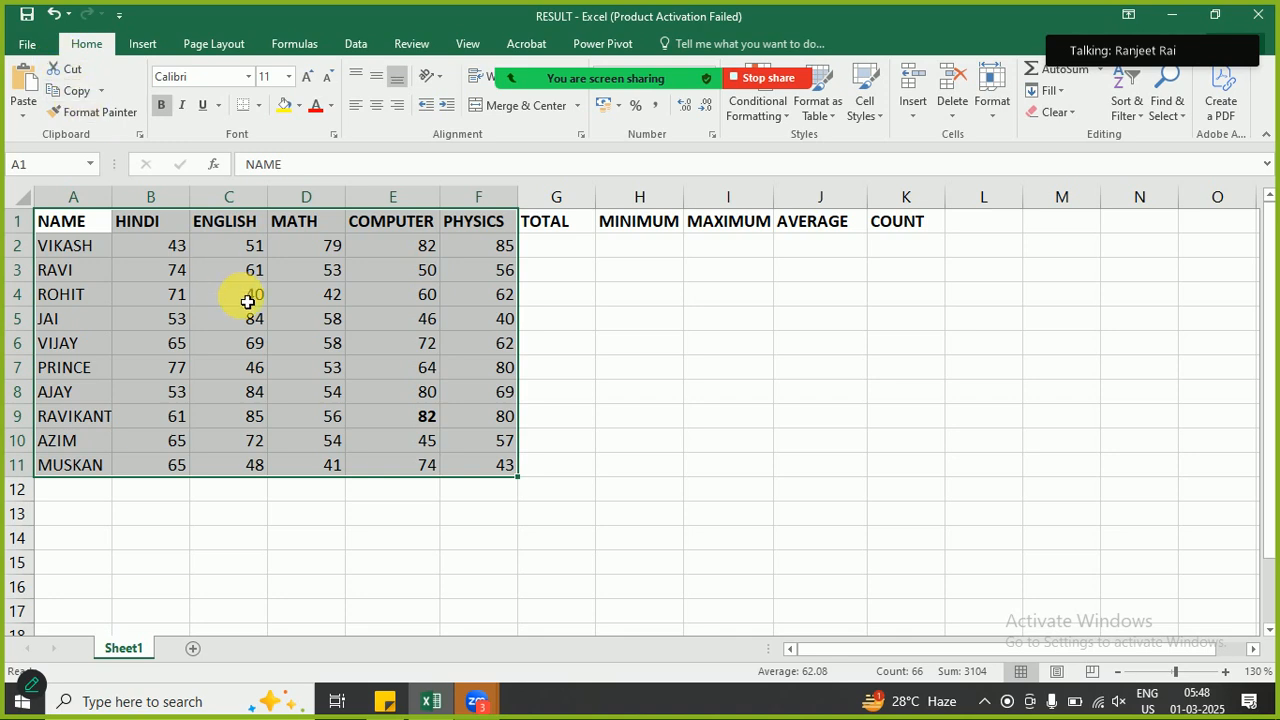
pyautogui.hotkey('ctrl', 'c')
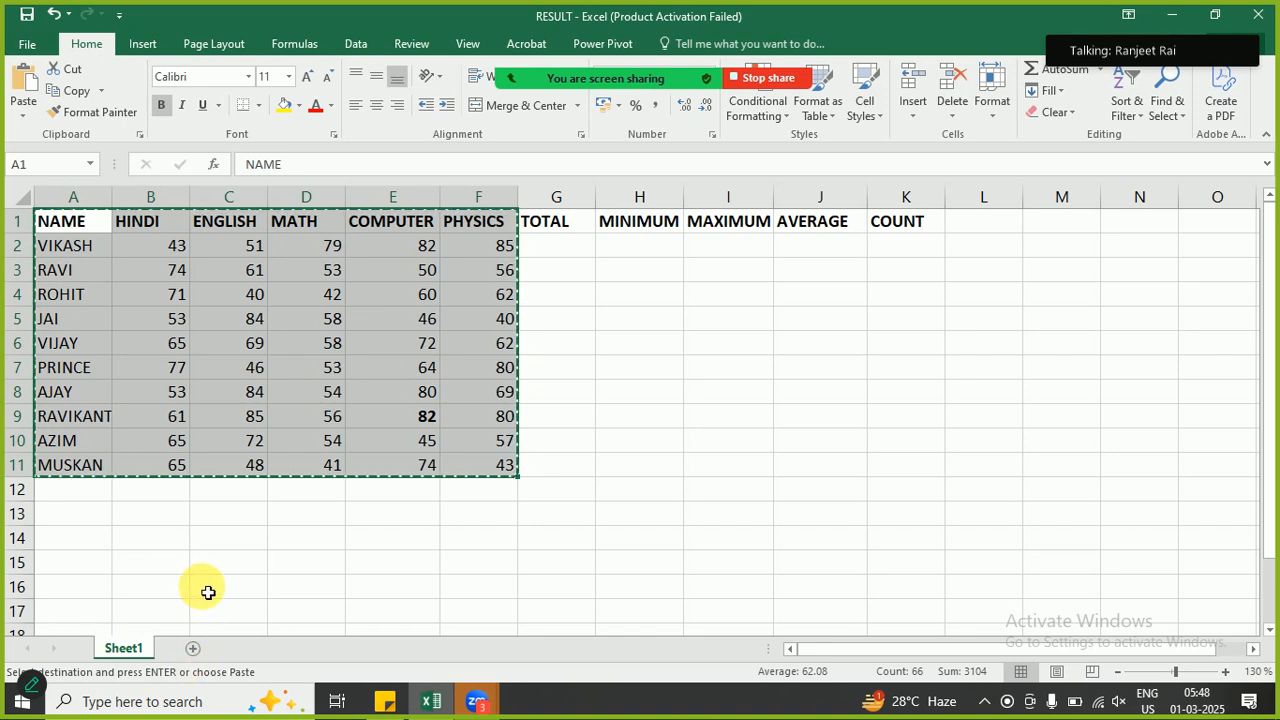
pyautogui.click(194, 647)
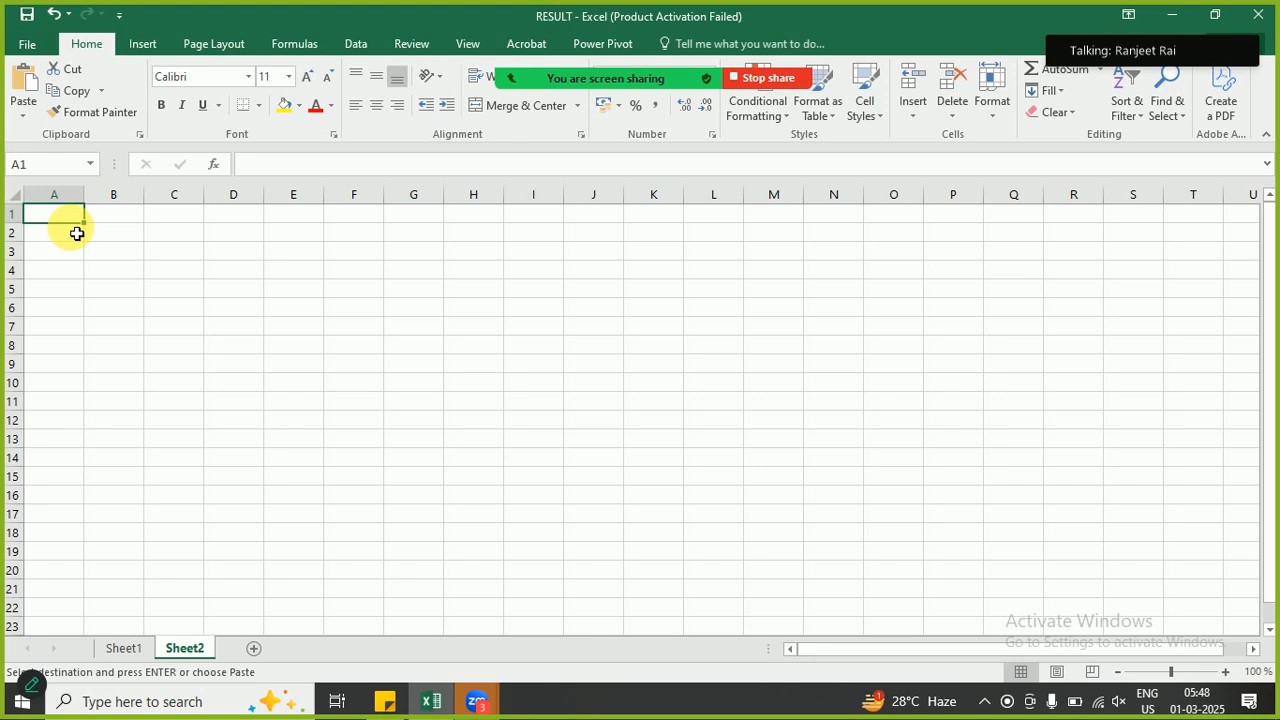
pyautogui.hotkey('ctrl', 'v')
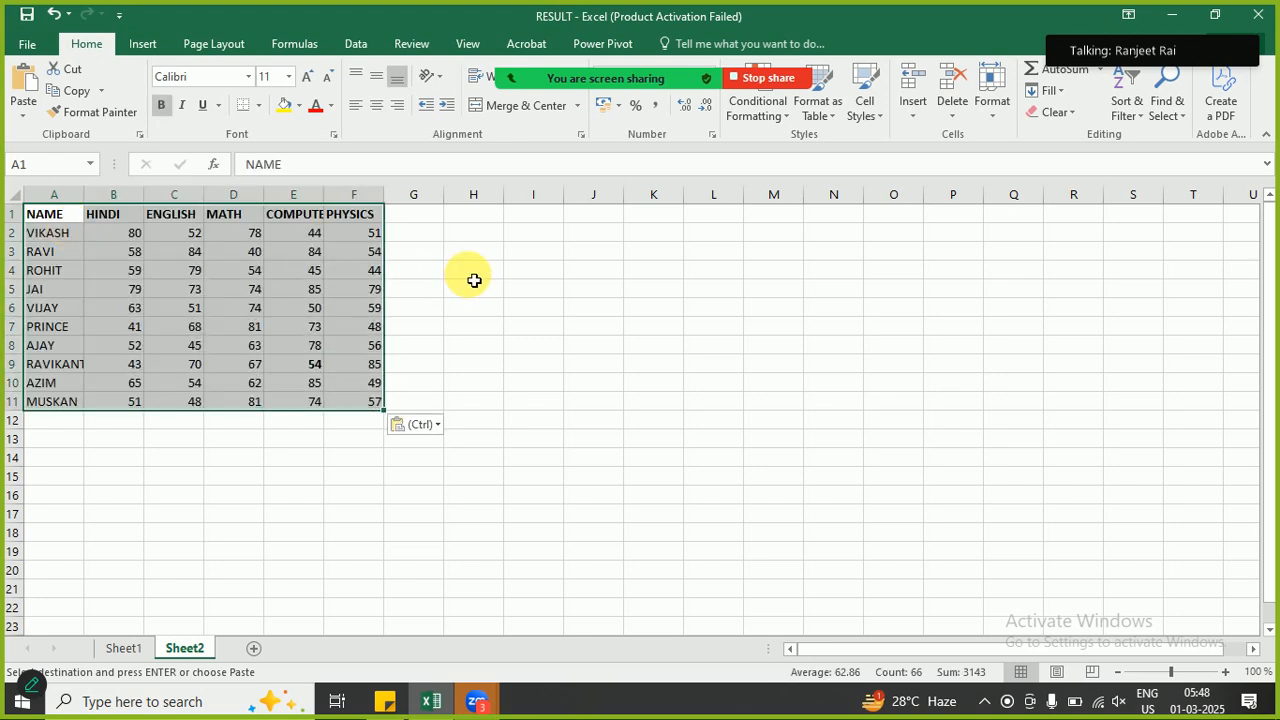
pyautogui.click(583, 223)
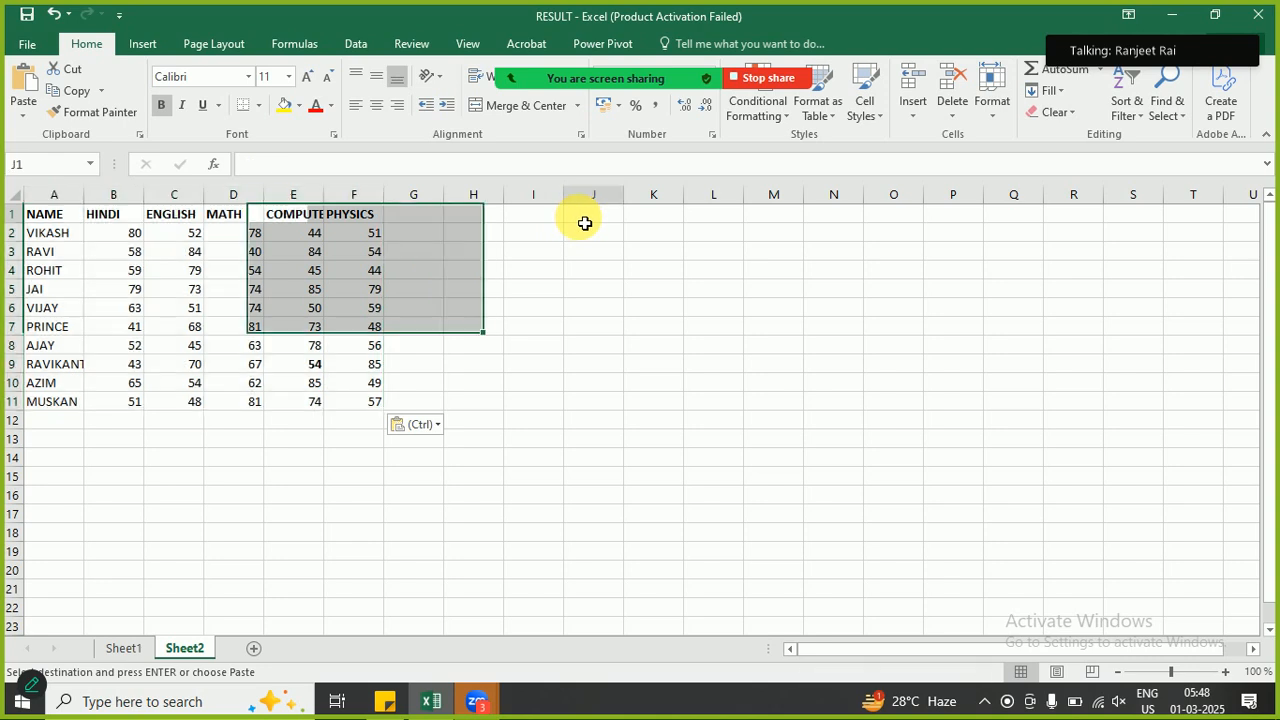
pyautogui.click(62, 218)
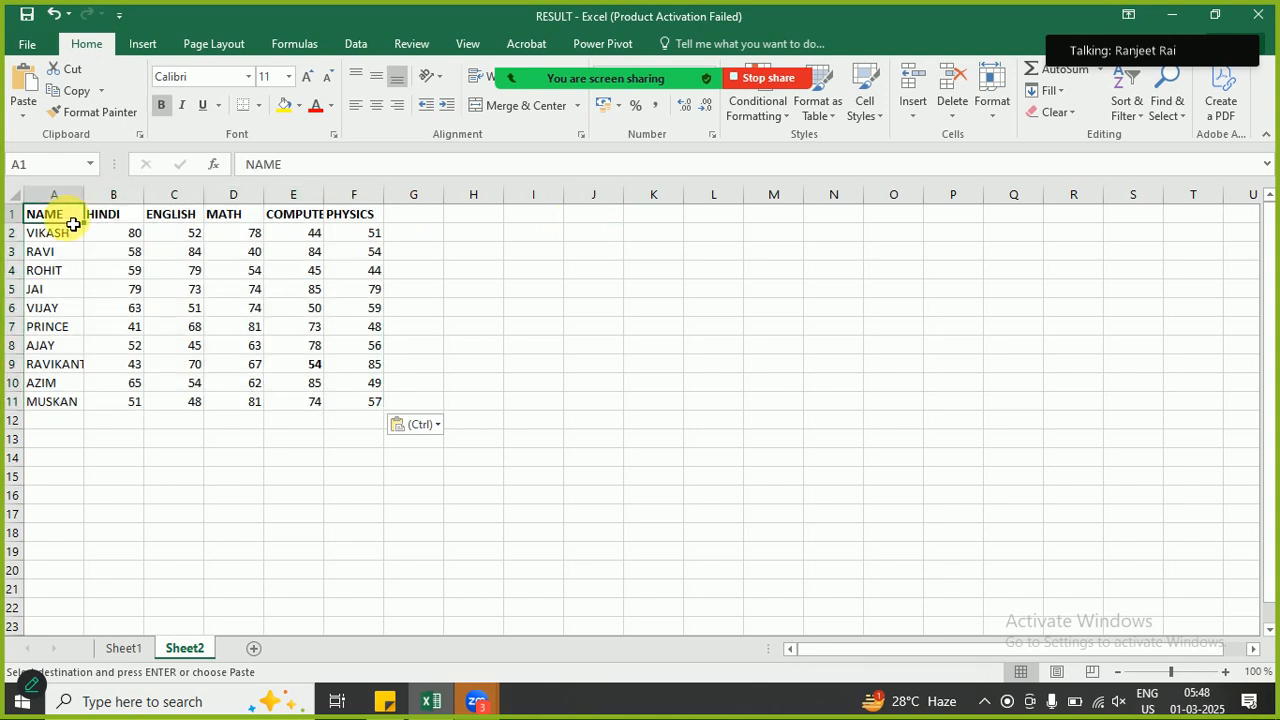
# - Paste the copied names and marks transposed, starting at cell J1 of Sheet2
pyautogui.click(100, 218)
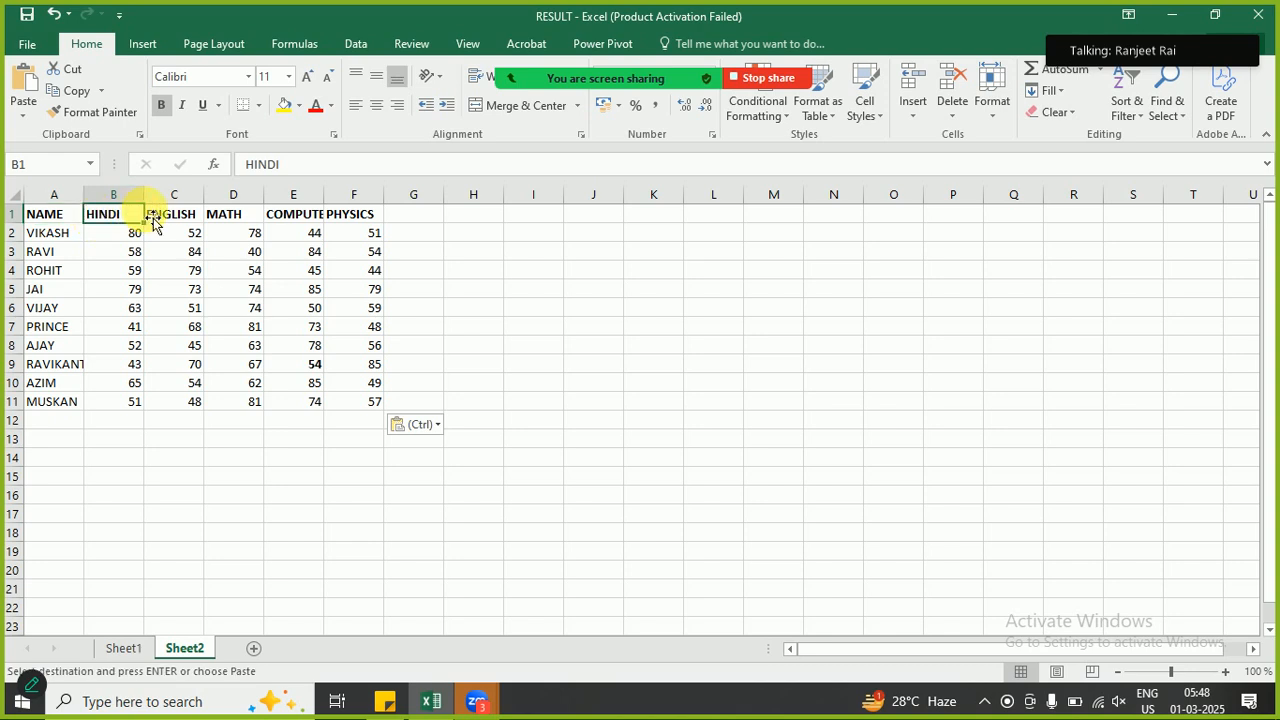
pyautogui.click(63, 216)
pyautogui.moveTo(62, 243); pyautogui.dragTo(54, 401)
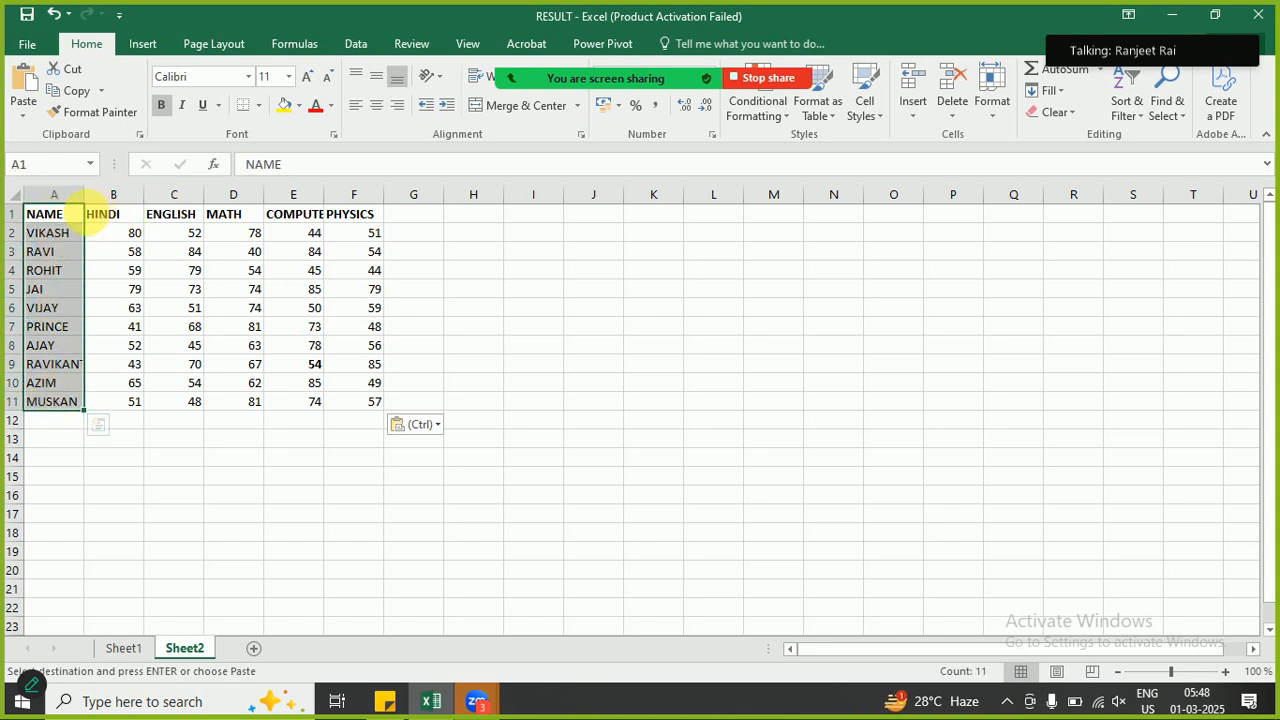
pyautogui.moveTo(77, 218); pyautogui.dragTo(340, 211)
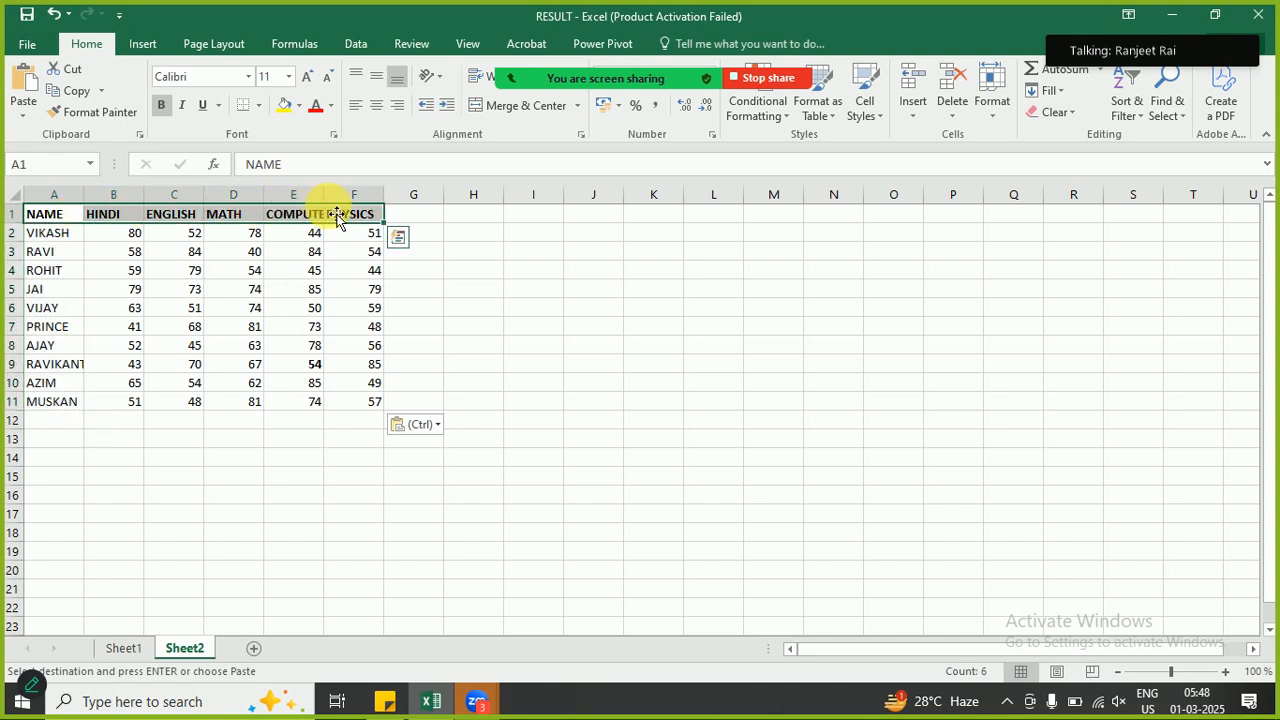
pyautogui.click(582, 218)
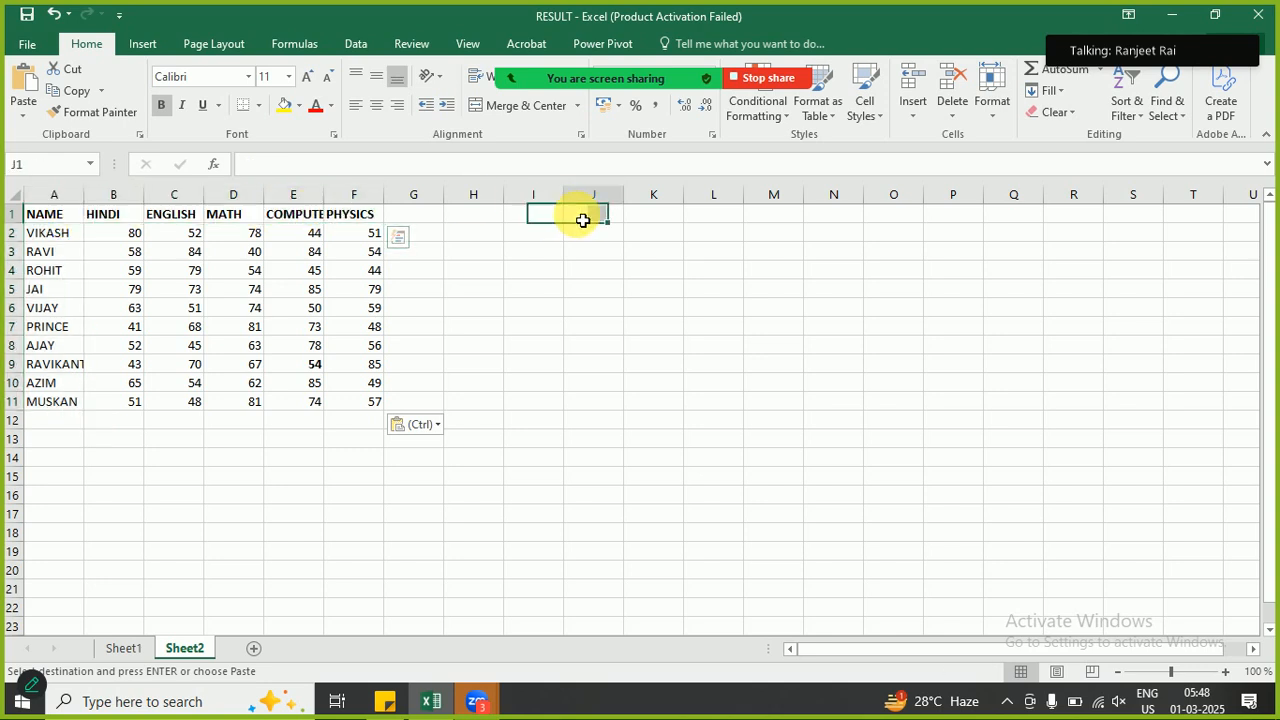
pyautogui.click(16, 122)
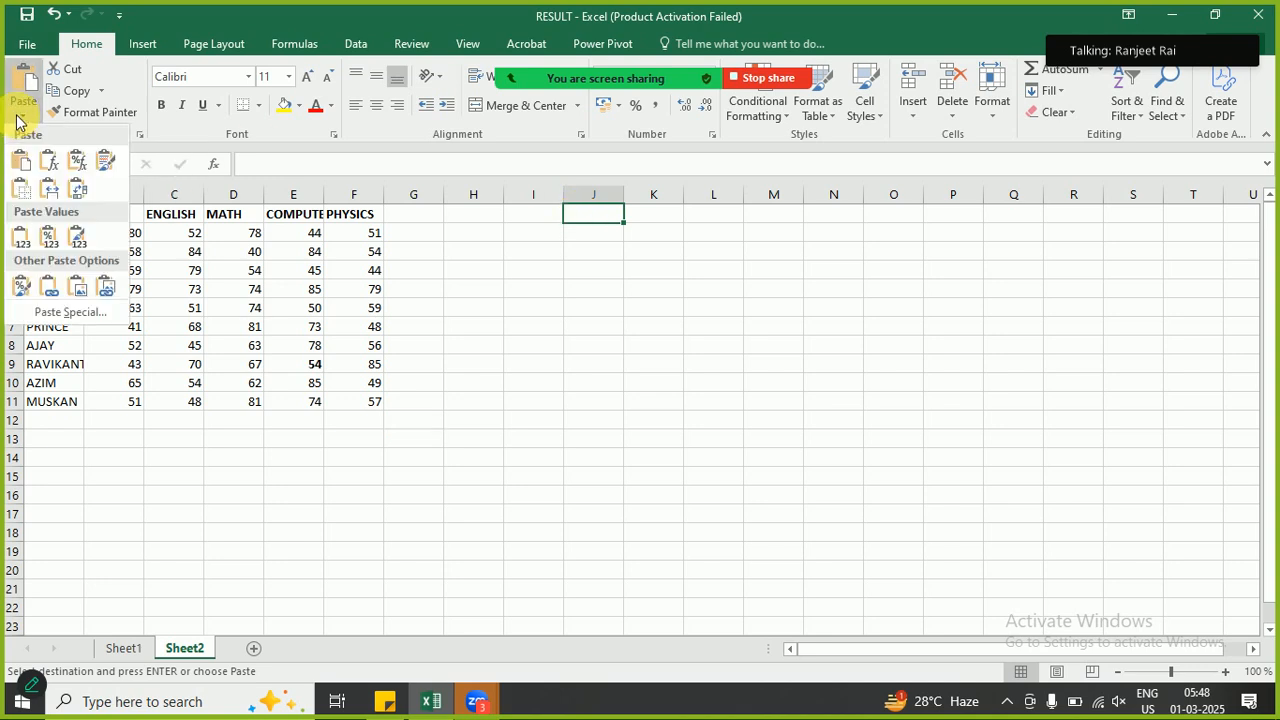
pyautogui.click(78, 197)
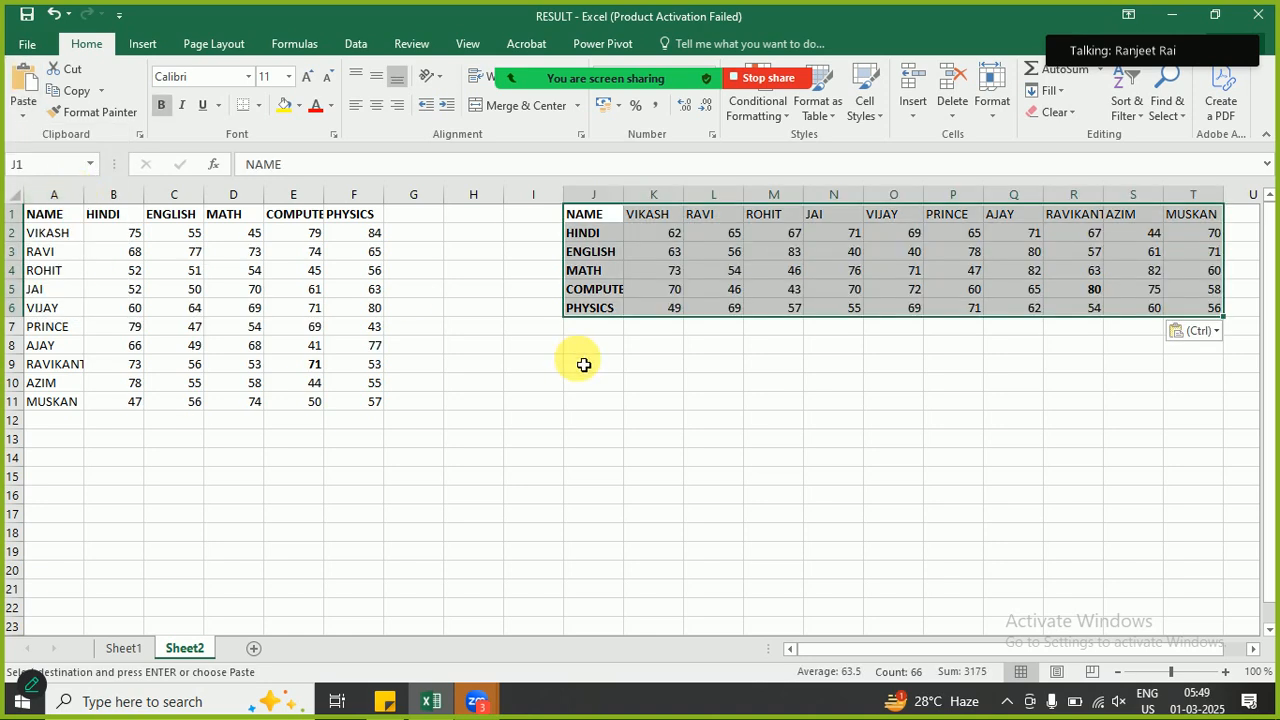
pyautogui.click(600, 353)
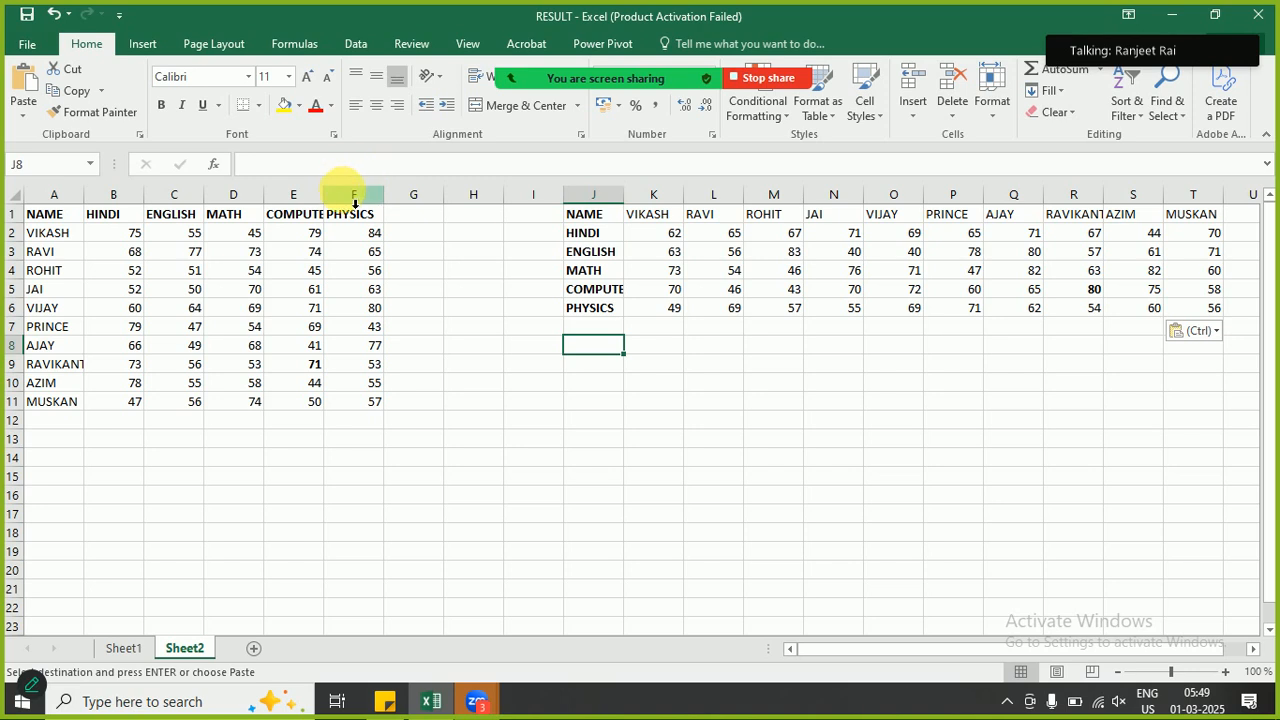
# - Fit column E to the COMPUTER heading, and set the A1:F1 headings to Arial Black, size 12
pyautogui.moveTo(335, 203); pyautogui.dragTo(337, 200)
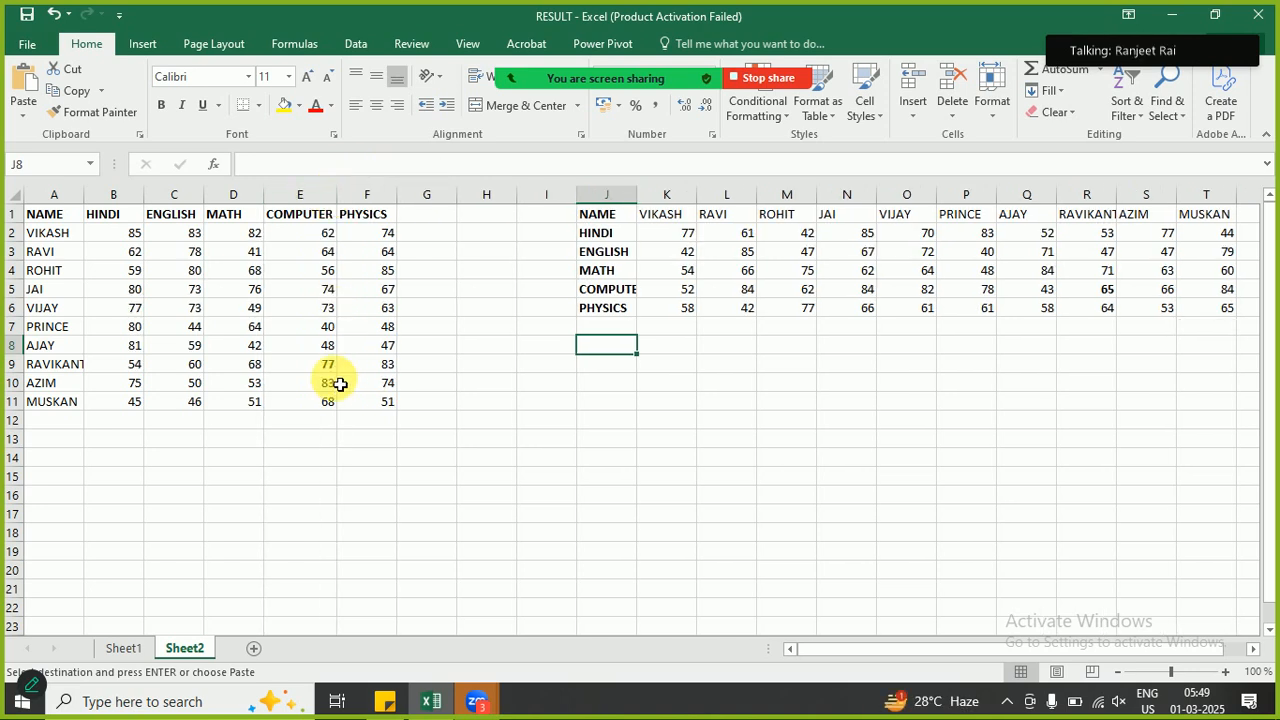
pyautogui.moveTo(43, 214); pyautogui.dragTo(374, 211)
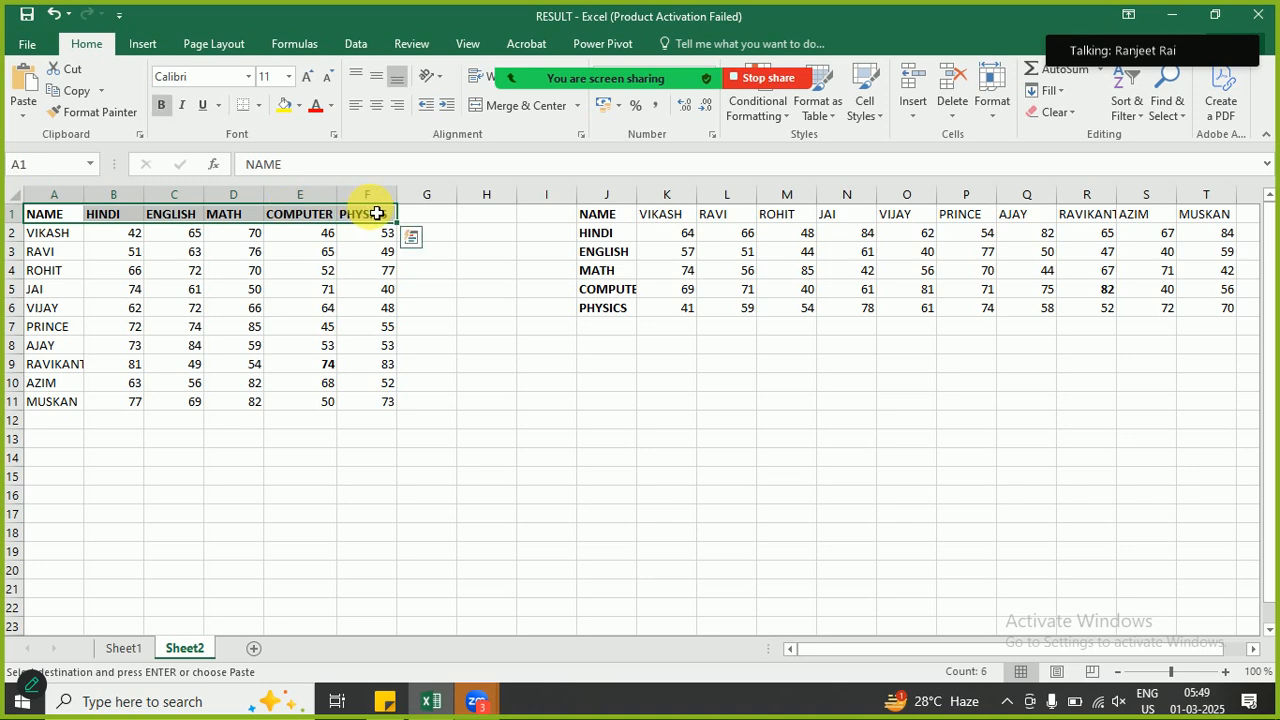
pyautogui.click(247, 78)
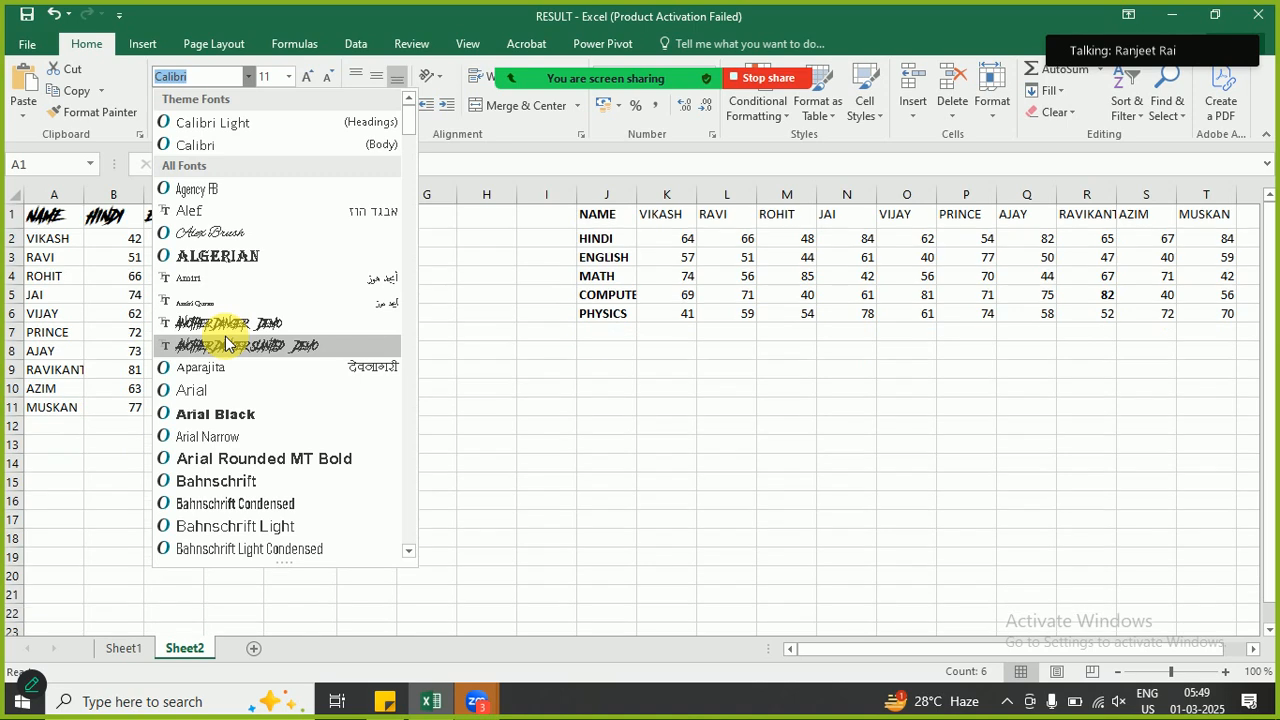
pyautogui.click(229, 423)
pyautogui.click(309, 78)
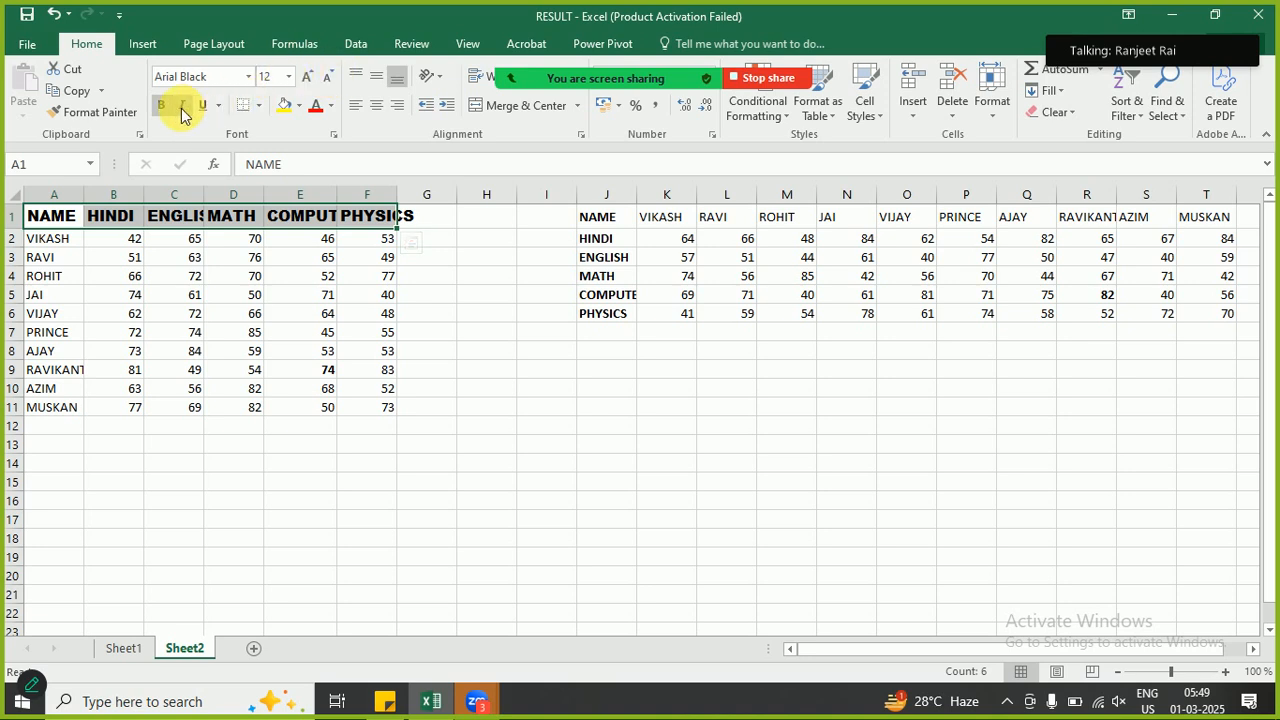
# - Format the A1:F1 headings as white text on a black fill, and auto-fit column C to the ENGLISH heading
pyautogui.click(298, 106)
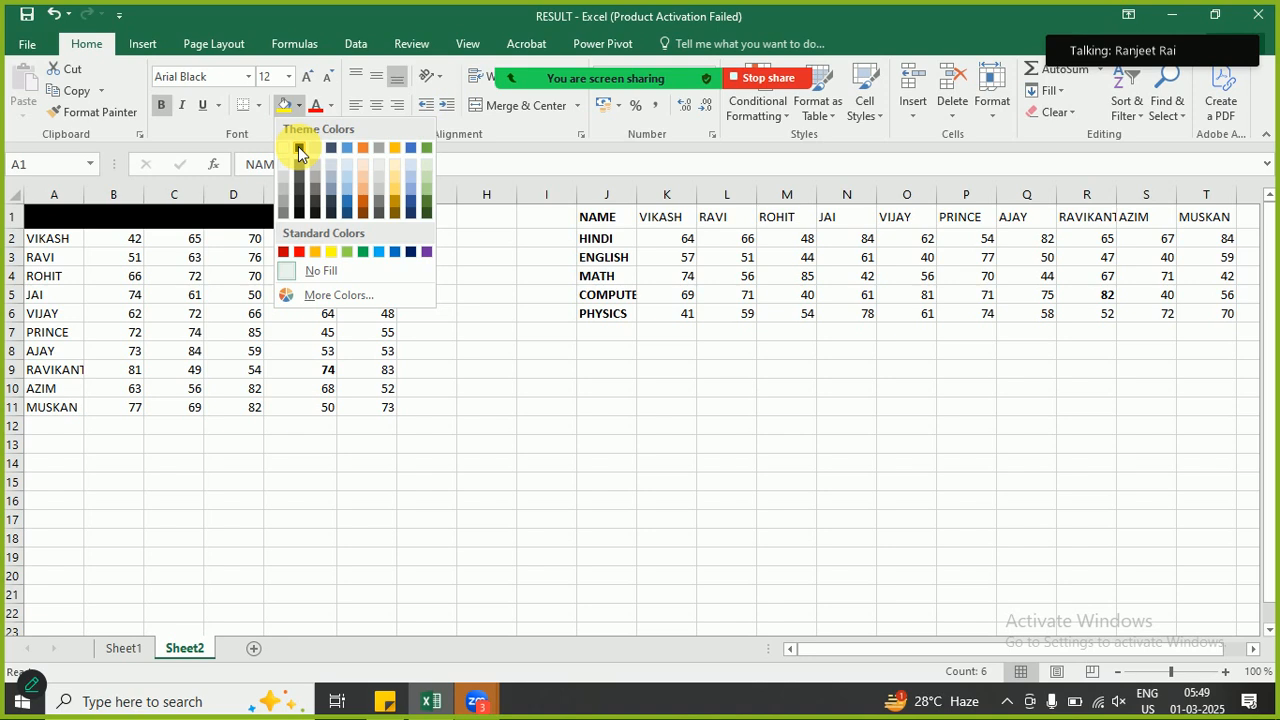
pyautogui.click(298, 149)
pyautogui.click(298, 106)
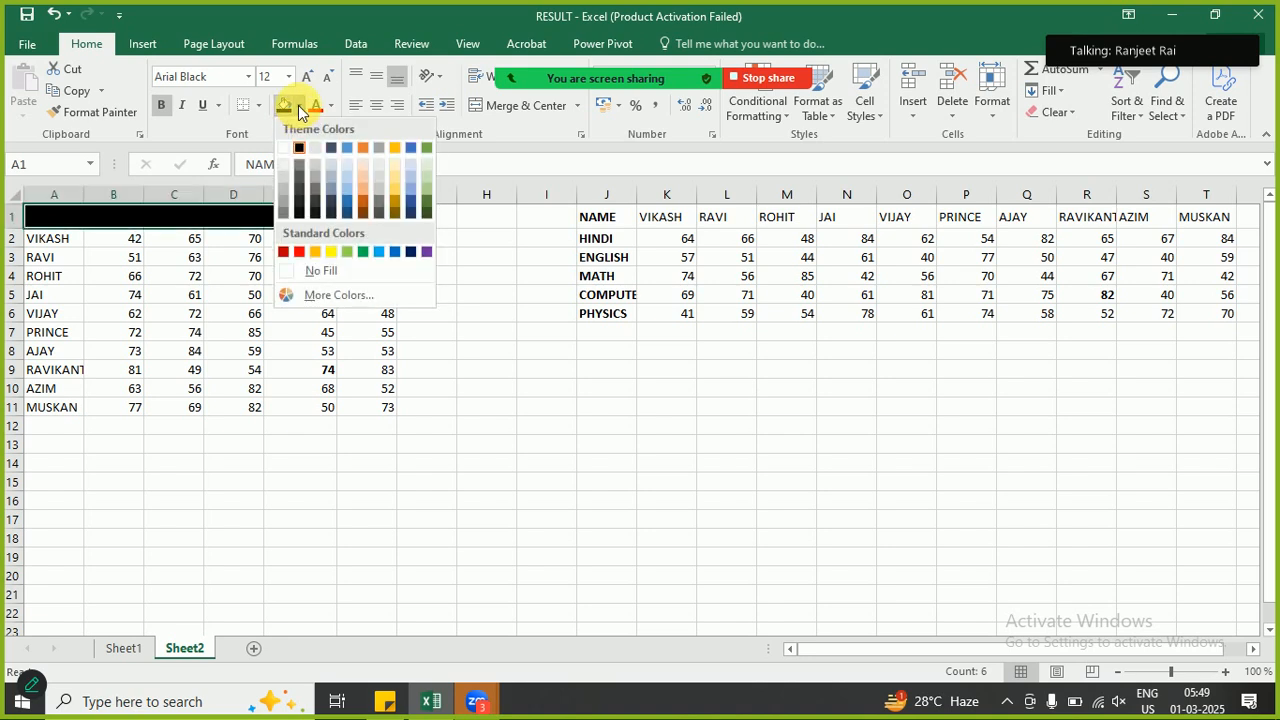
pyautogui.click(300, 148)
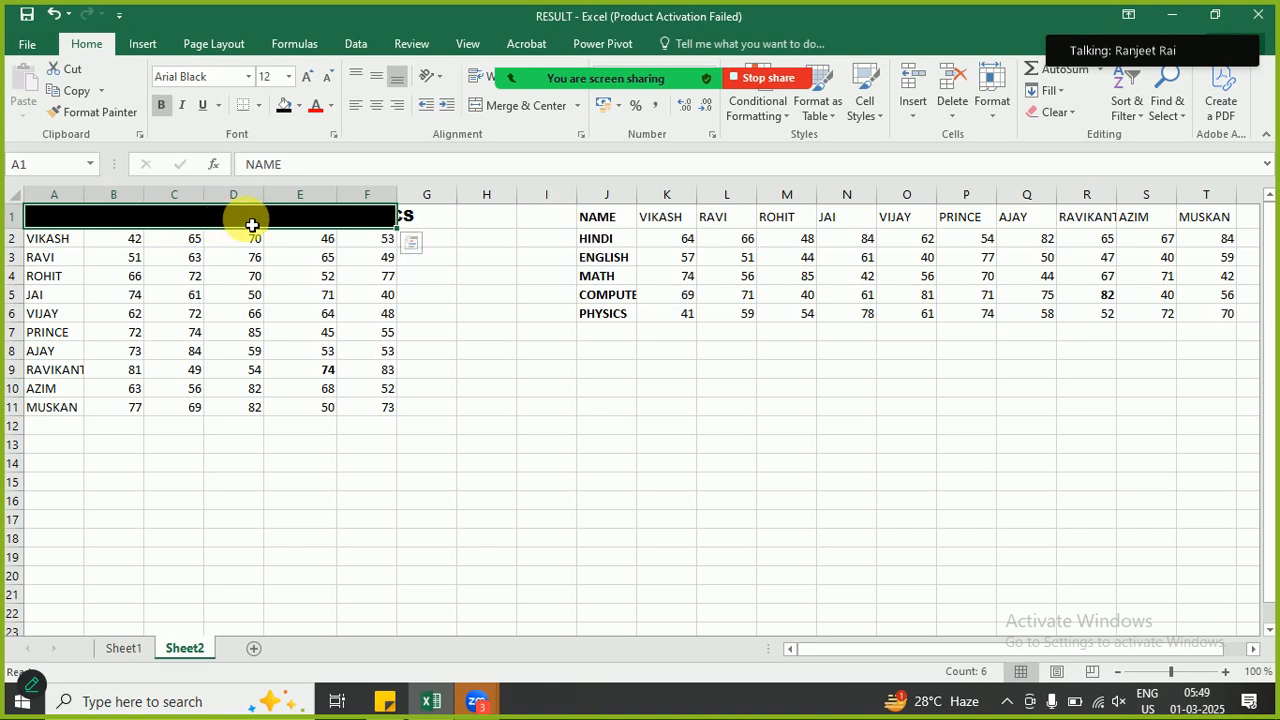
pyautogui.click(333, 107)
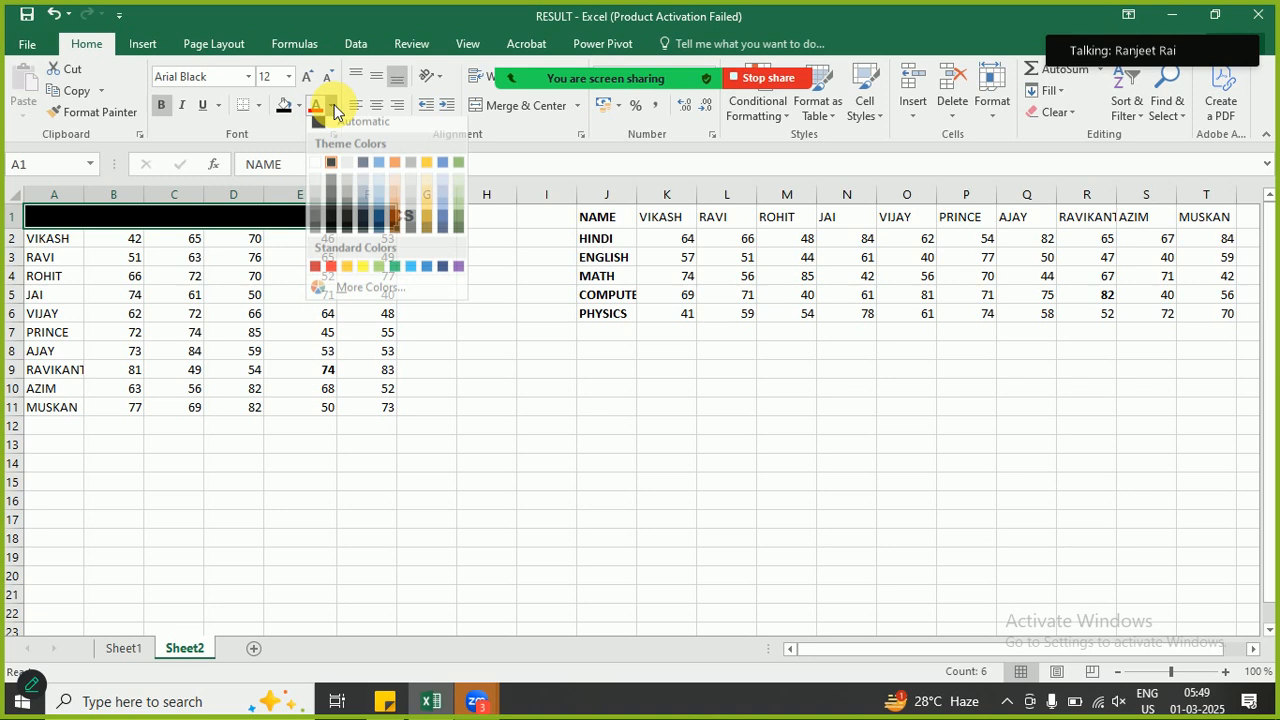
pyautogui.click(316, 171)
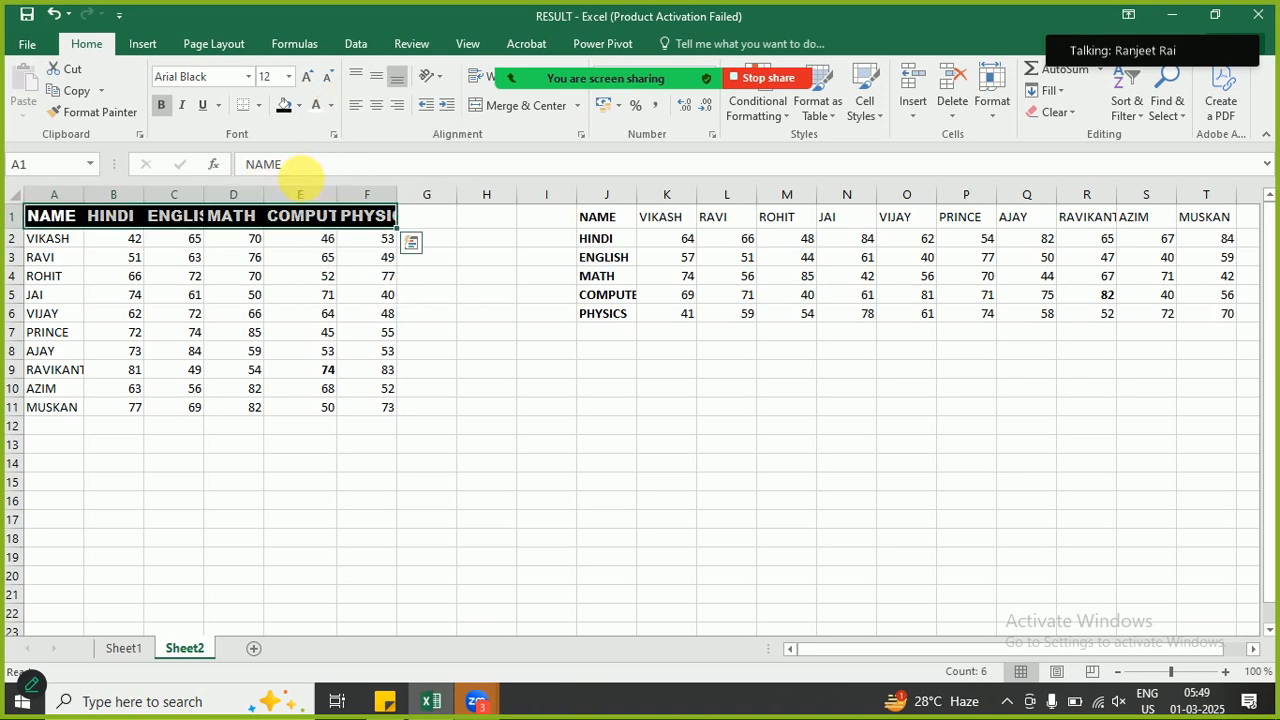
pyautogui.doubleClick(204, 195)
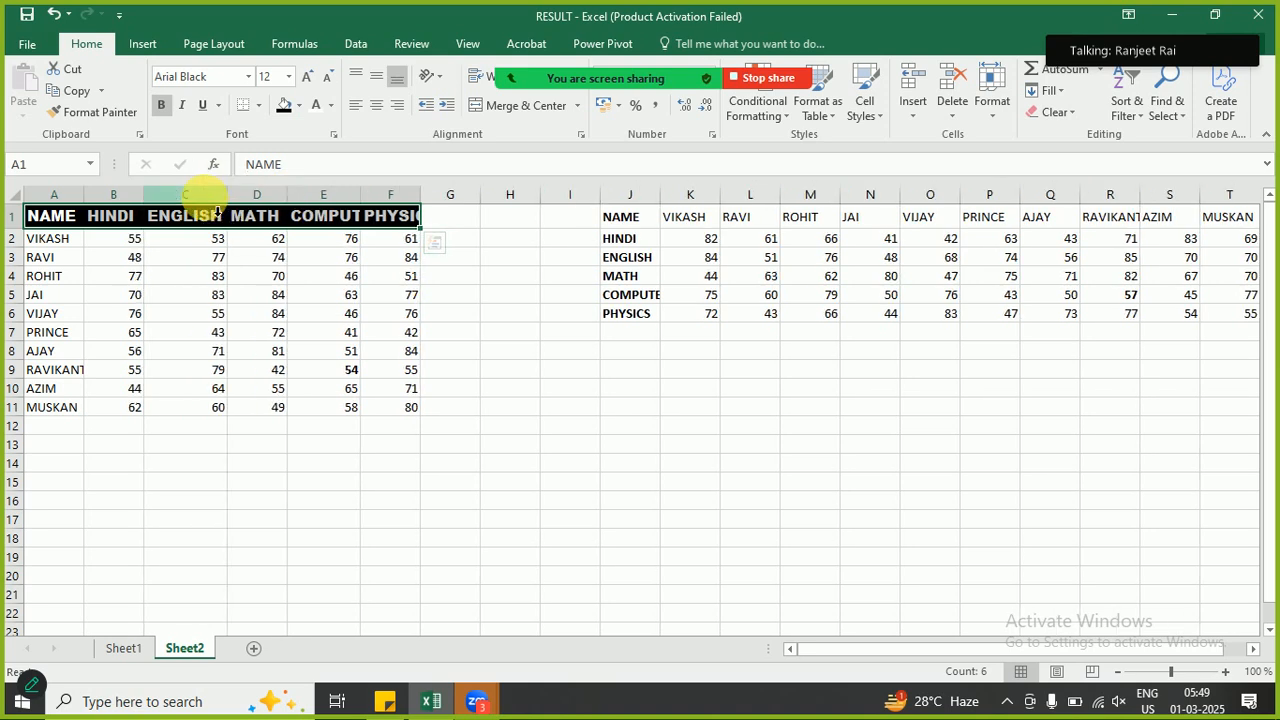
pyautogui.click(257, 215)
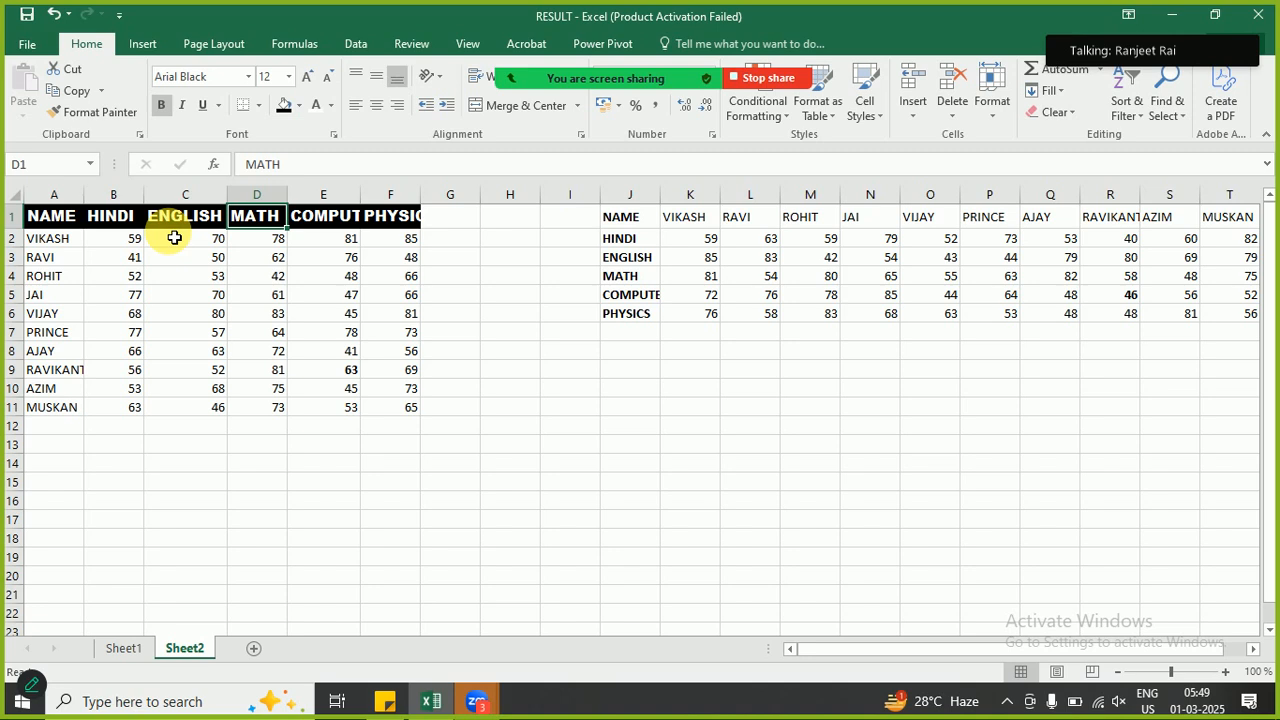
# - Angle the A1:F1 headings counterclockwise, and switch them to the clockwise angle
pyautogui.moveTo(51, 215); pyautogui.dragTo(389, 228)
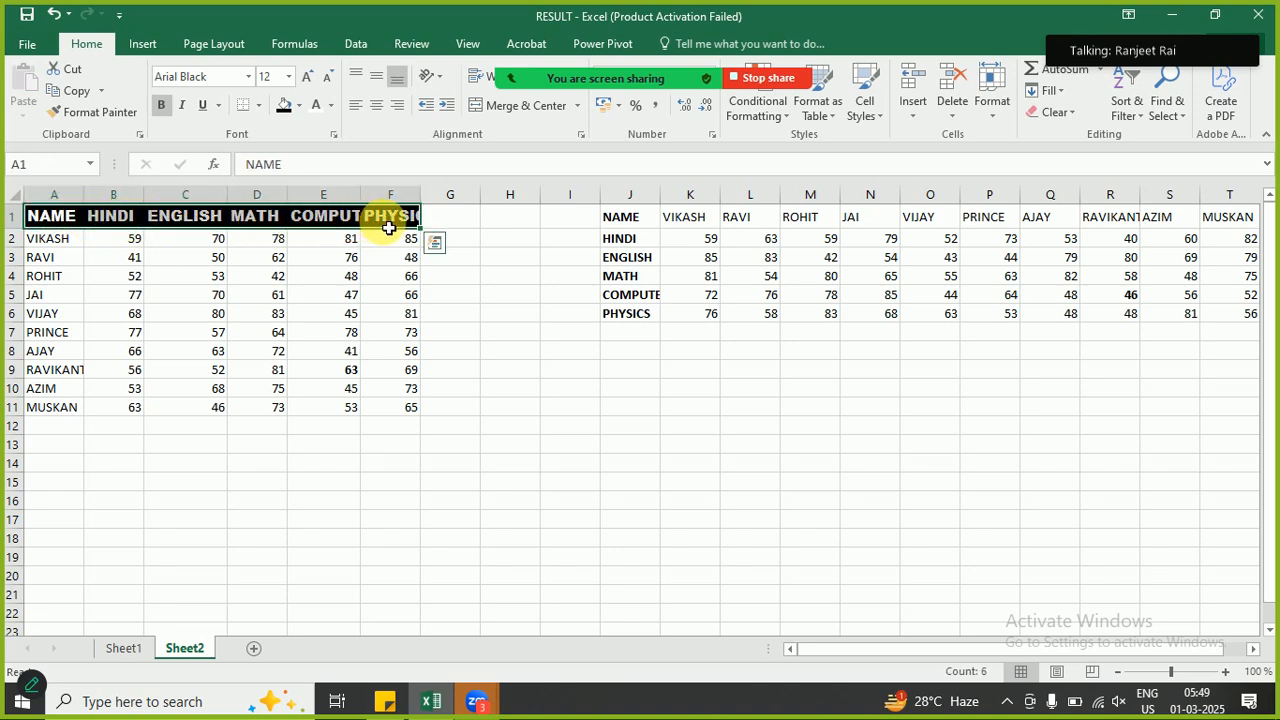
pyautogui.click(433, 80)
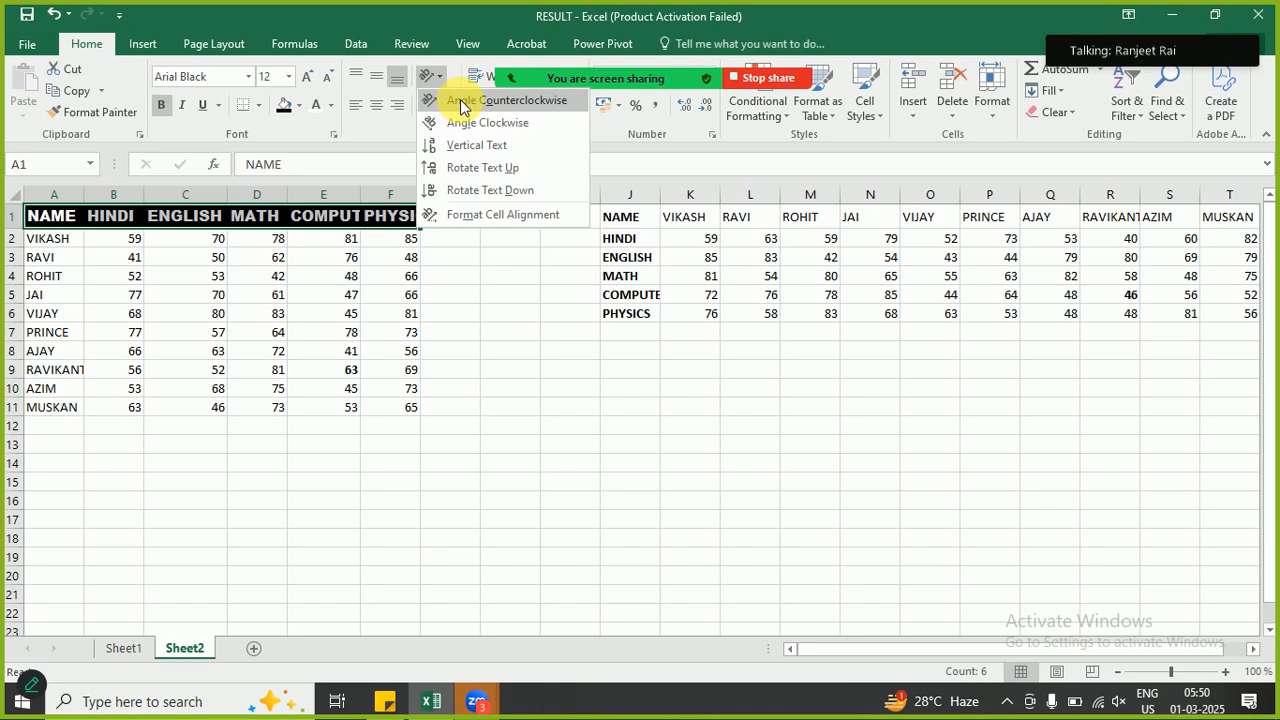
pyautogui.click(463, 103)
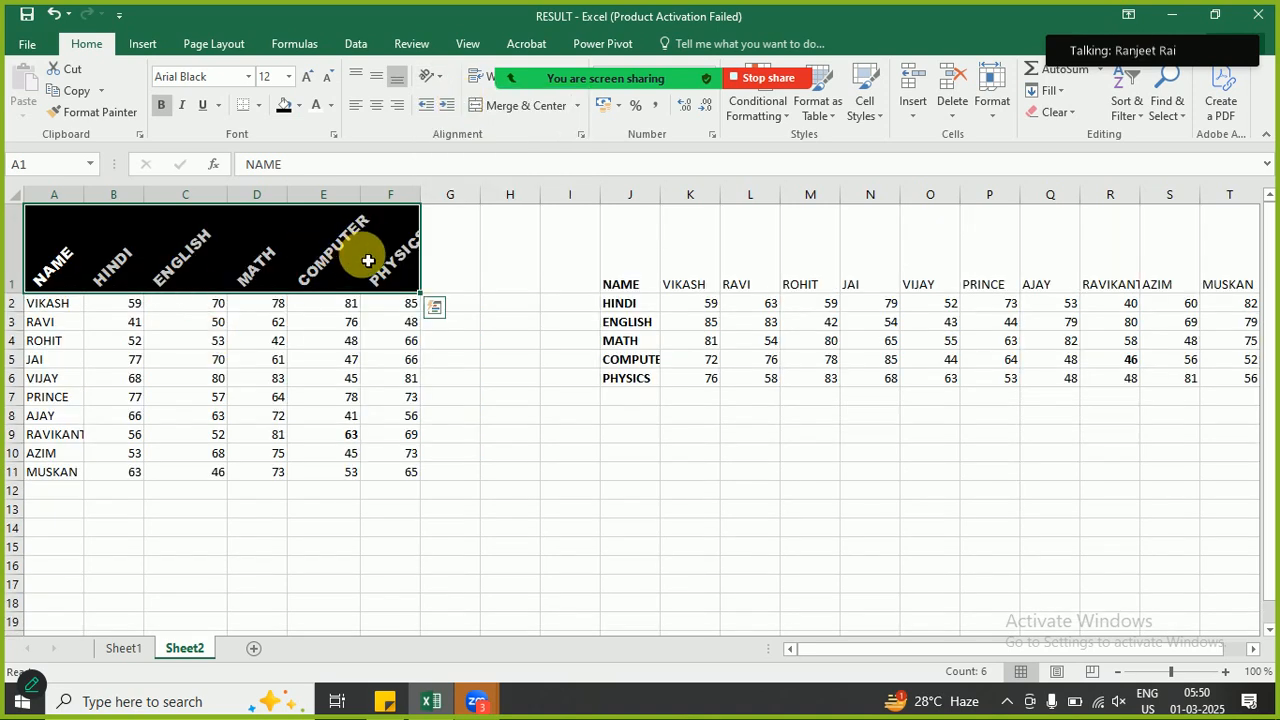
pyautogui.click(443, 78)
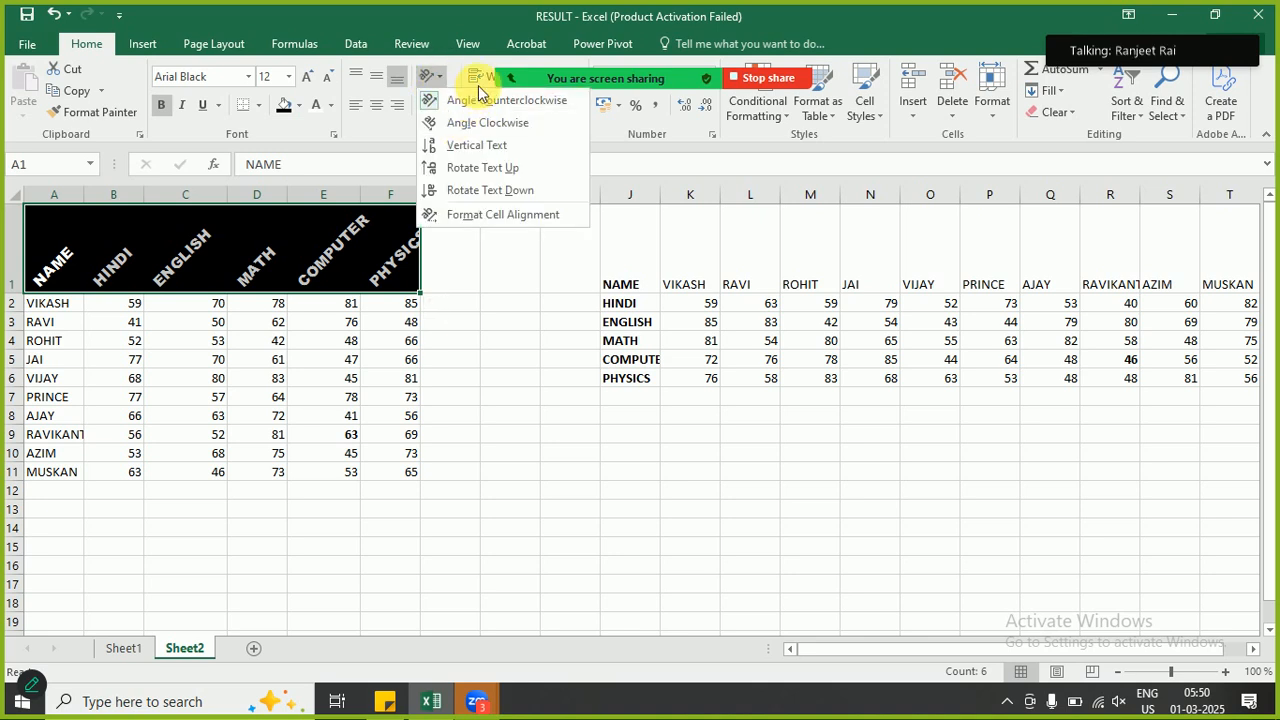
pyautogui.click(474, 124)
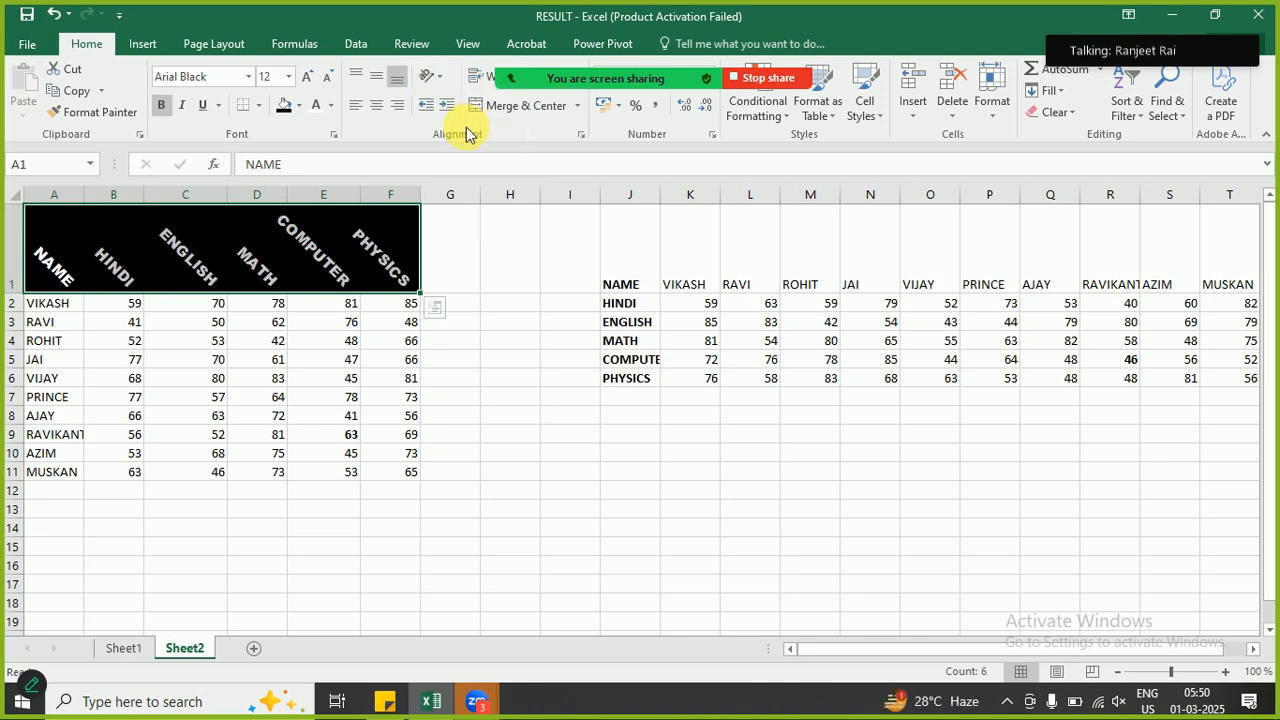
# - Set the text orientation of the A1:F1 headings to -30 degrees in the cell alignment settings
pyautogui.click(428, 80)
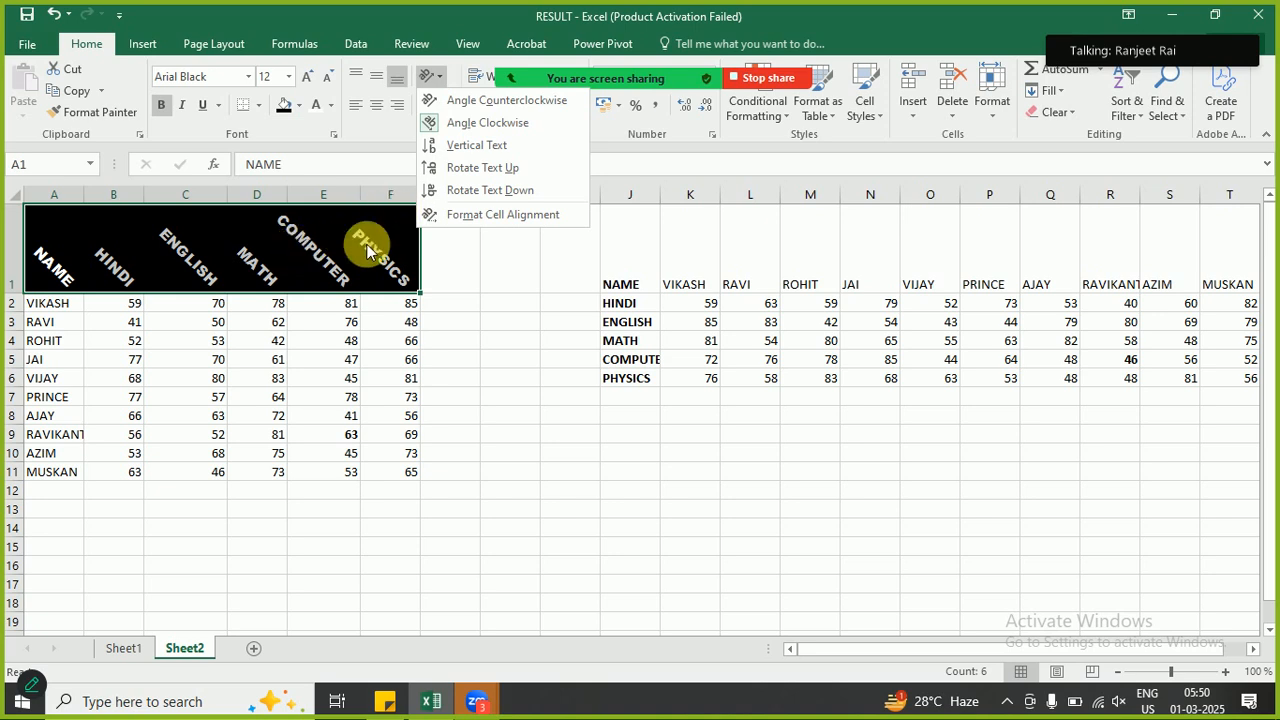
pyautogui.click(475, 220)
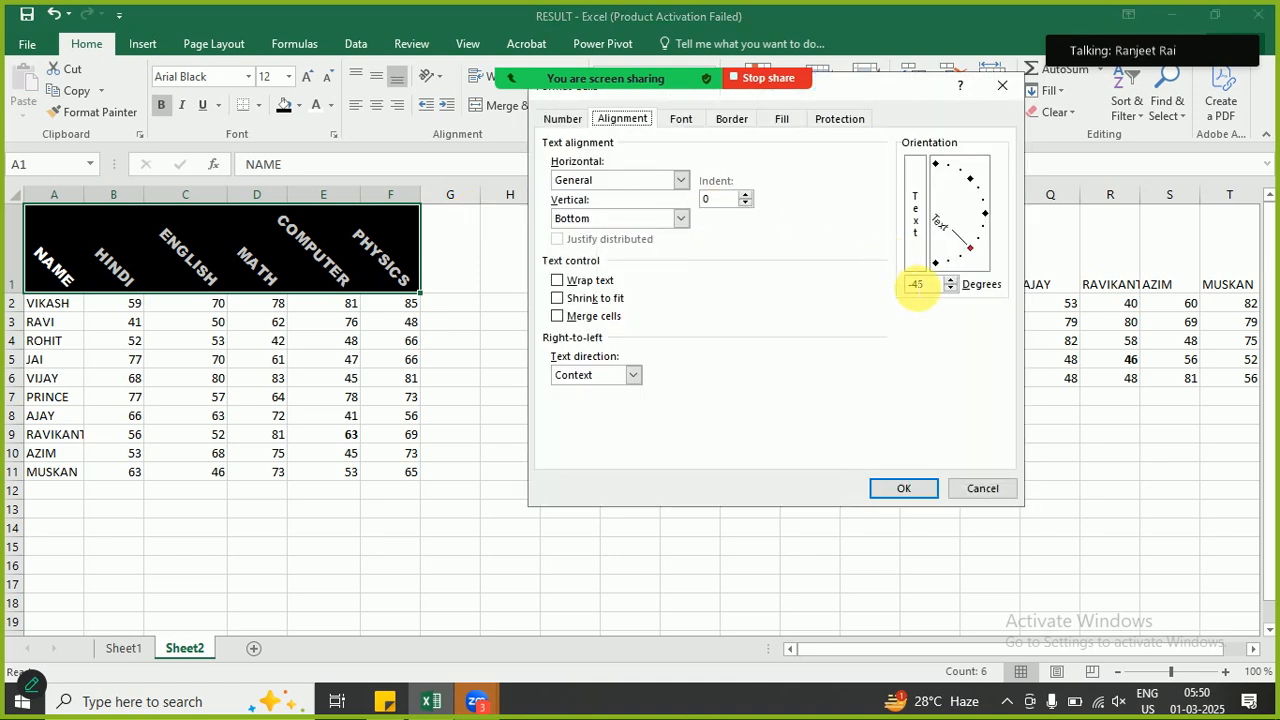
pyautogui.doubleClick(916, 284)
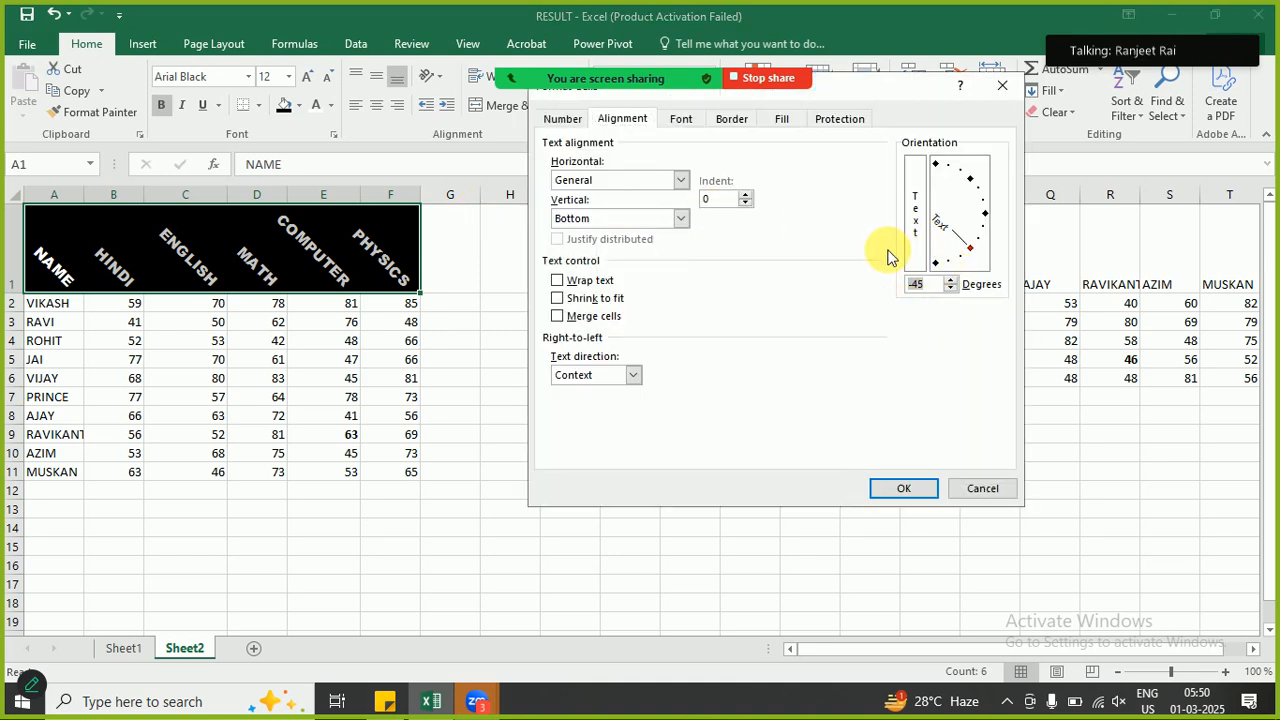
pyautogui.click(952, 281)
pyautogui.click(952, 281)
pyautogui.click(952, 281)
pyautogui.click(952, 281)
pyautogui.click(952, 281)
pyautogui.click(952, 281)
pyautogui.click(952, 281)
pyautogui.click(952, 281)
pyautogui.click(952, 281)
pyautogui.click(952, 281)
pyautogui.click(952, 281)
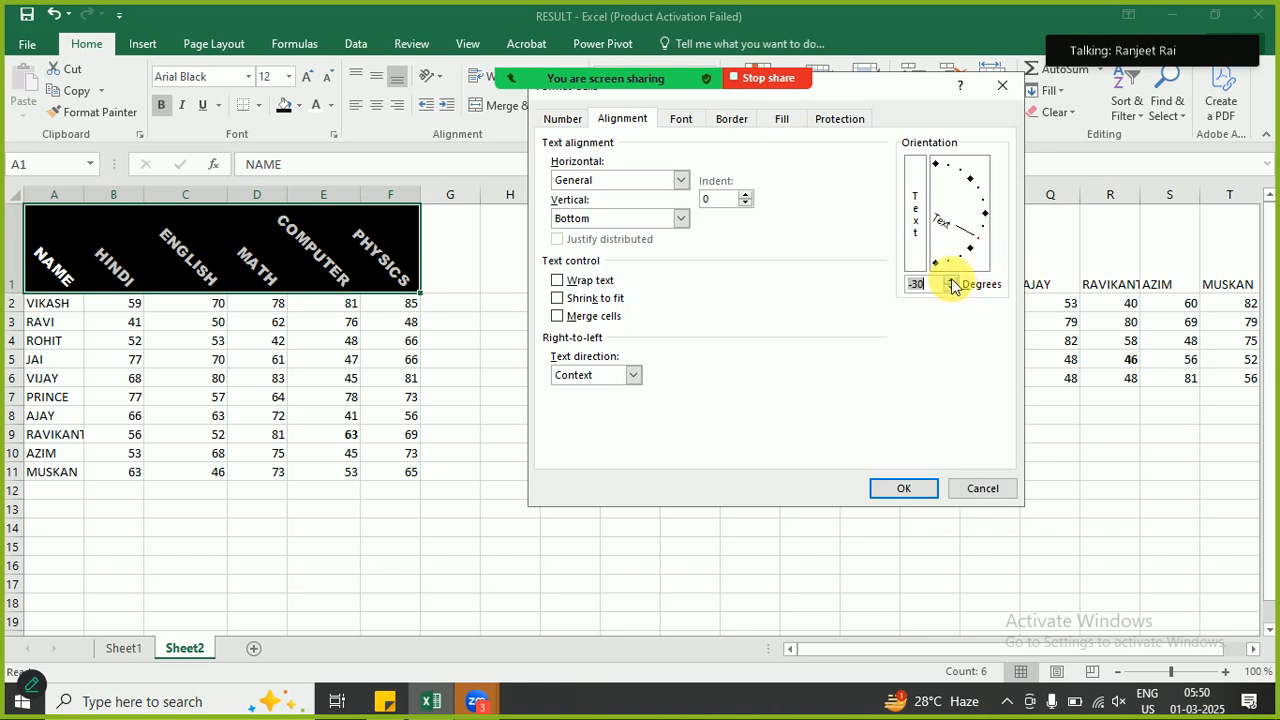
pyautogui.click(903, 488)
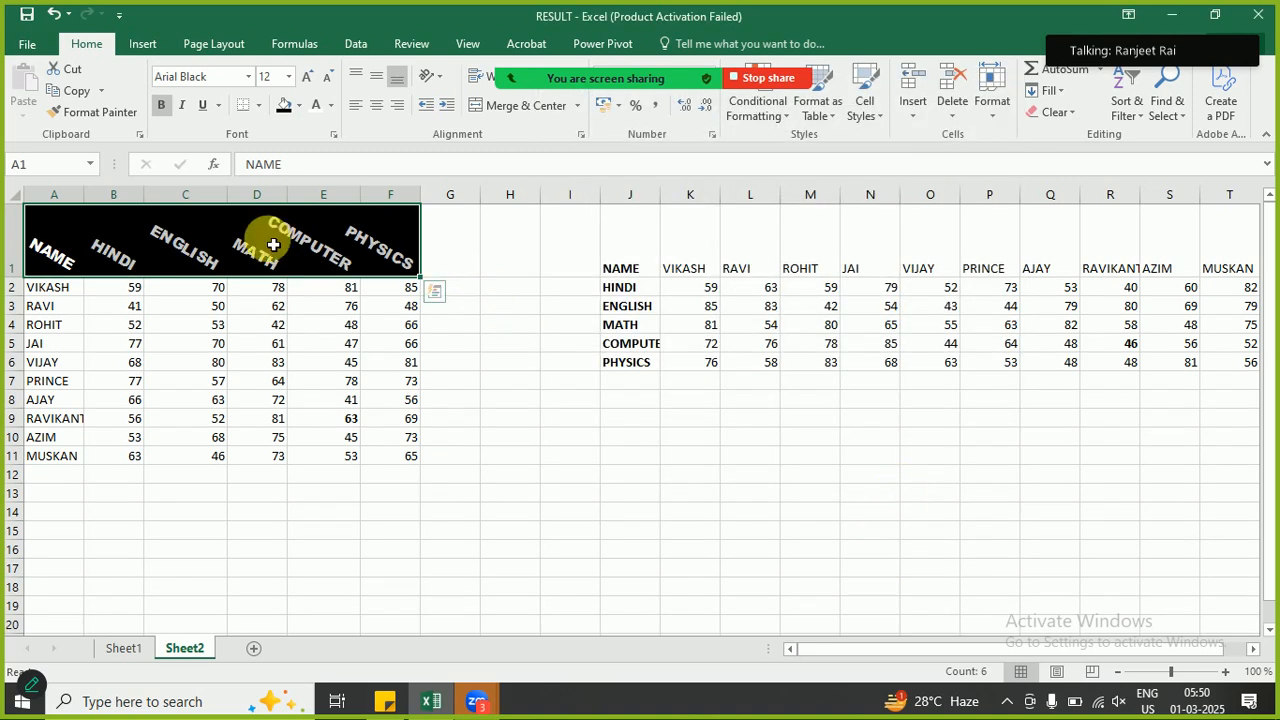
# - Reapply the clockwise angle to the A1:F1 headings and switch it off to make the text horizontal
pyautogui.click(429, 80)
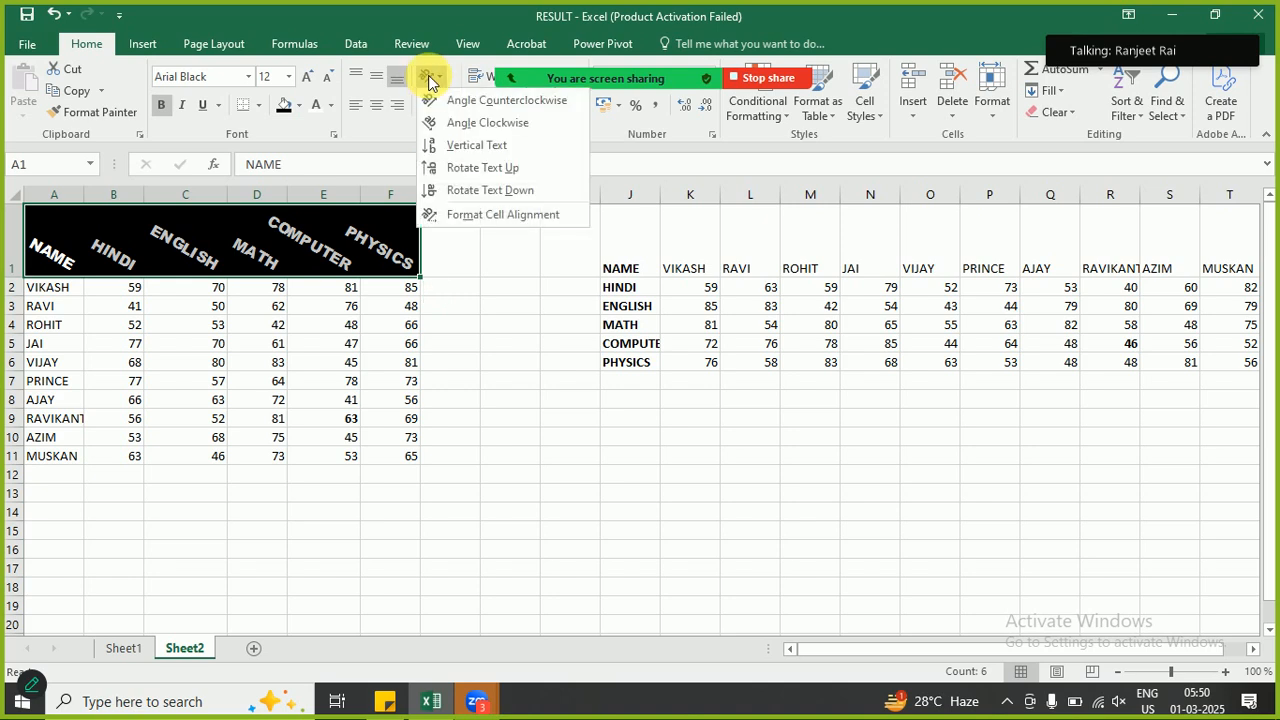
pyautogui.click(443, 124)
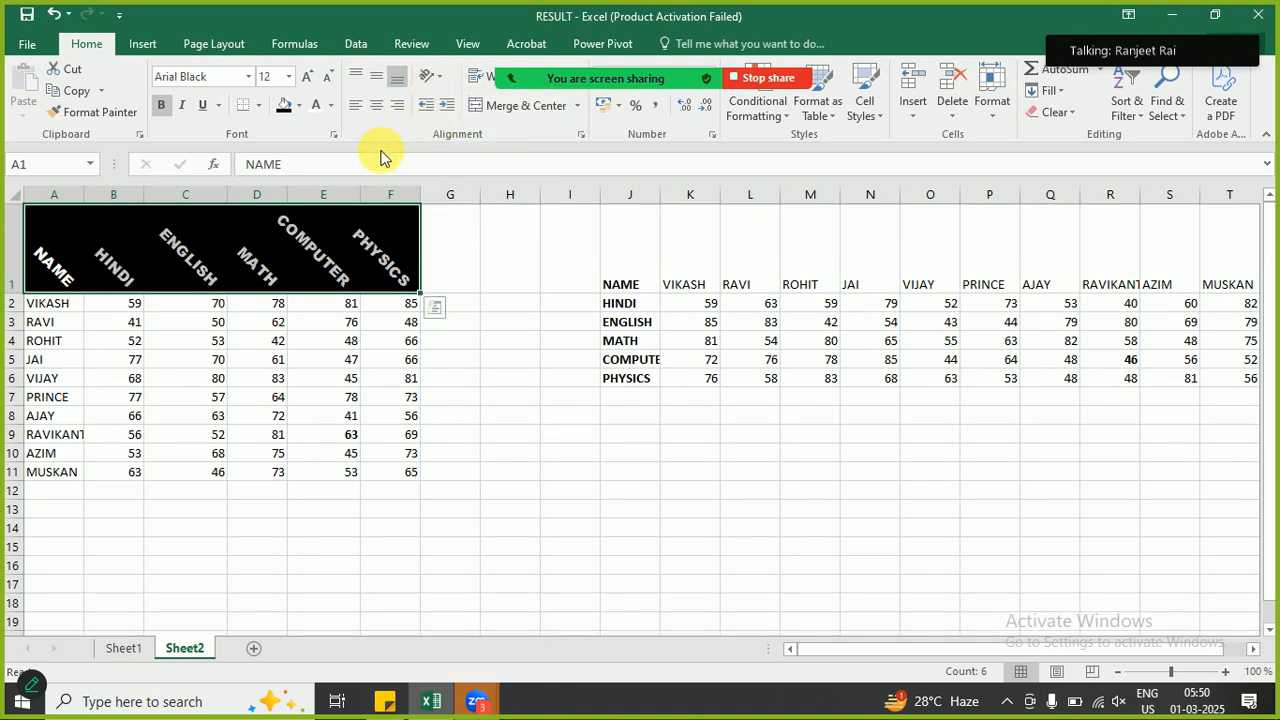
pyautogui.click(427, 80)
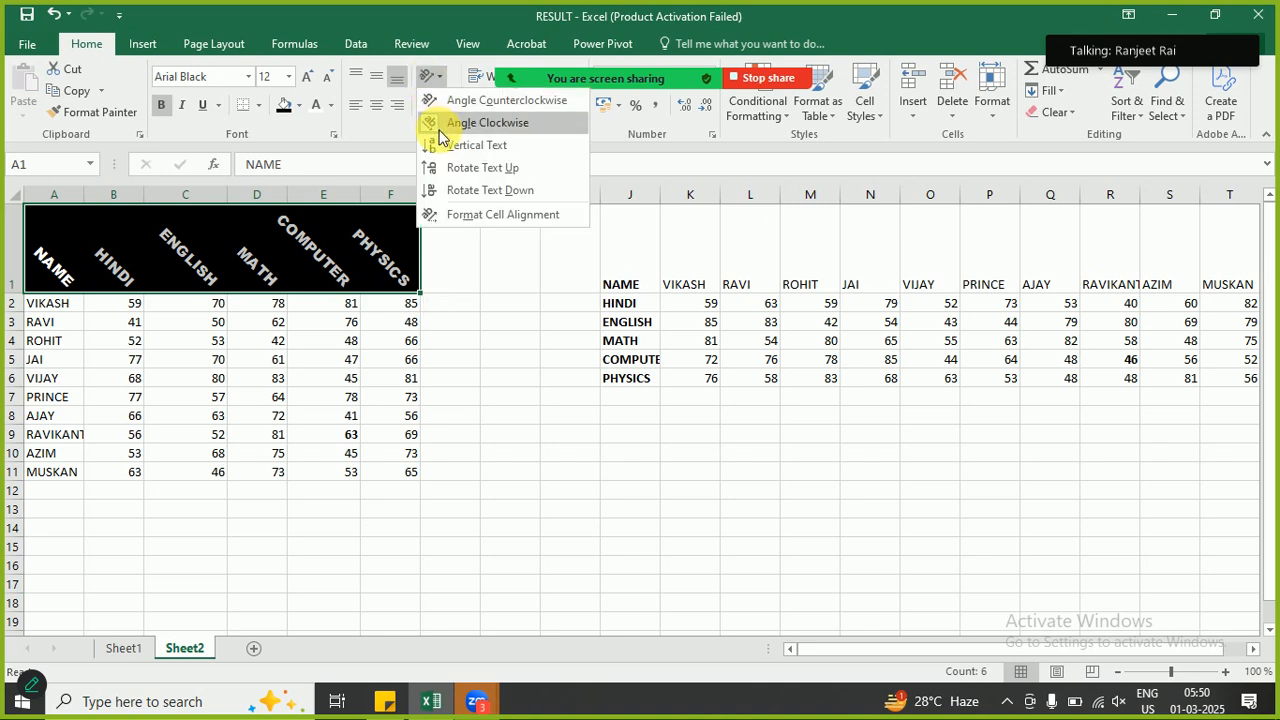
pyautogui.click(443, 124)
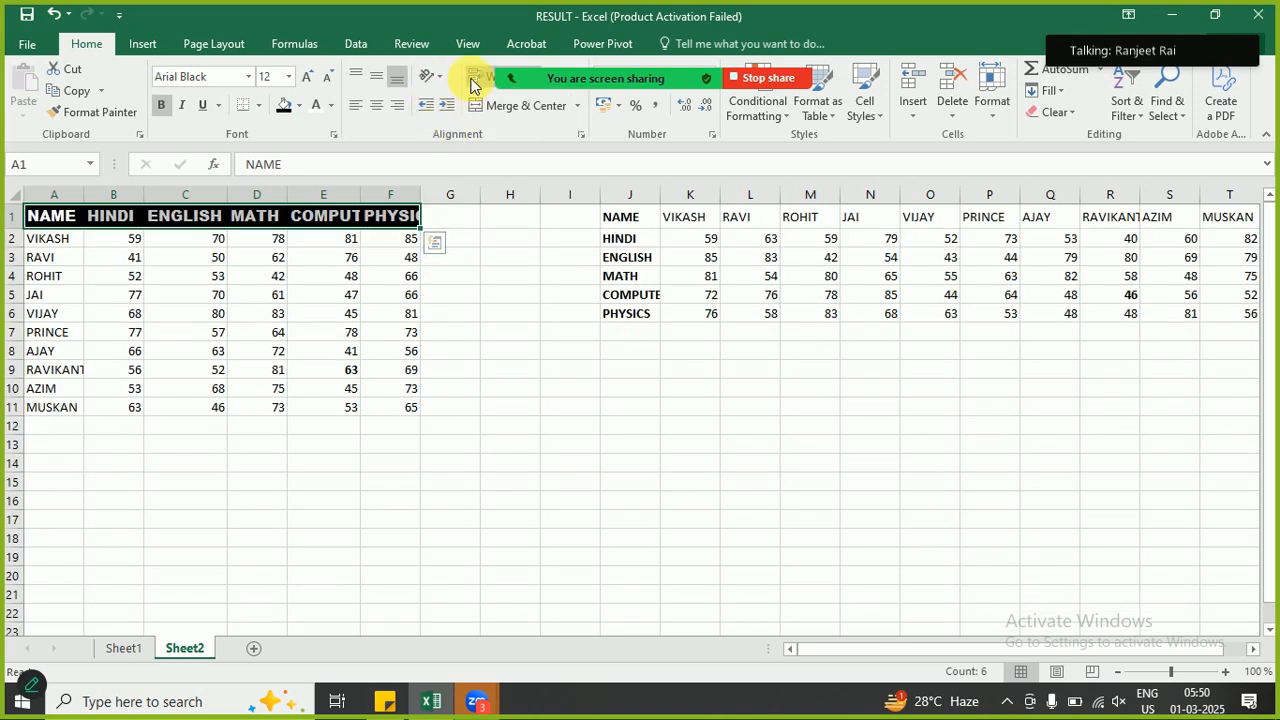
# - Try text wrapping on the A1:F1 headings and turn it back off
pyautogui.click(474, 84)
pyautogui.click(474, 84)
pyautogui.click(474, 84)
pyautogui.click(474, 84)
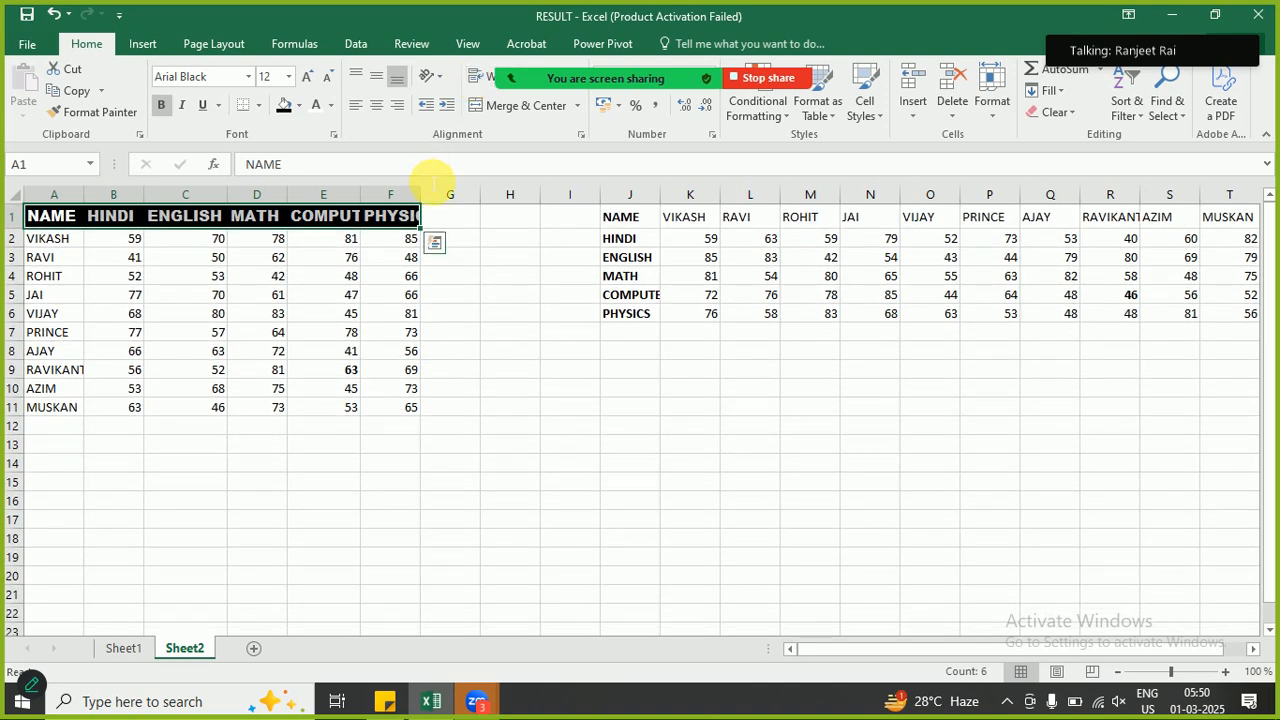
# - Widen column F to fit the PHYSICS heading, and toggle text wrapping on the A1:F1 headings on and off
pyautogui.moveTo(421, 193); pyautogui.dragTo(448, 193)
pyautogui.click(482, 81)
pyautogui.click(482, 81)
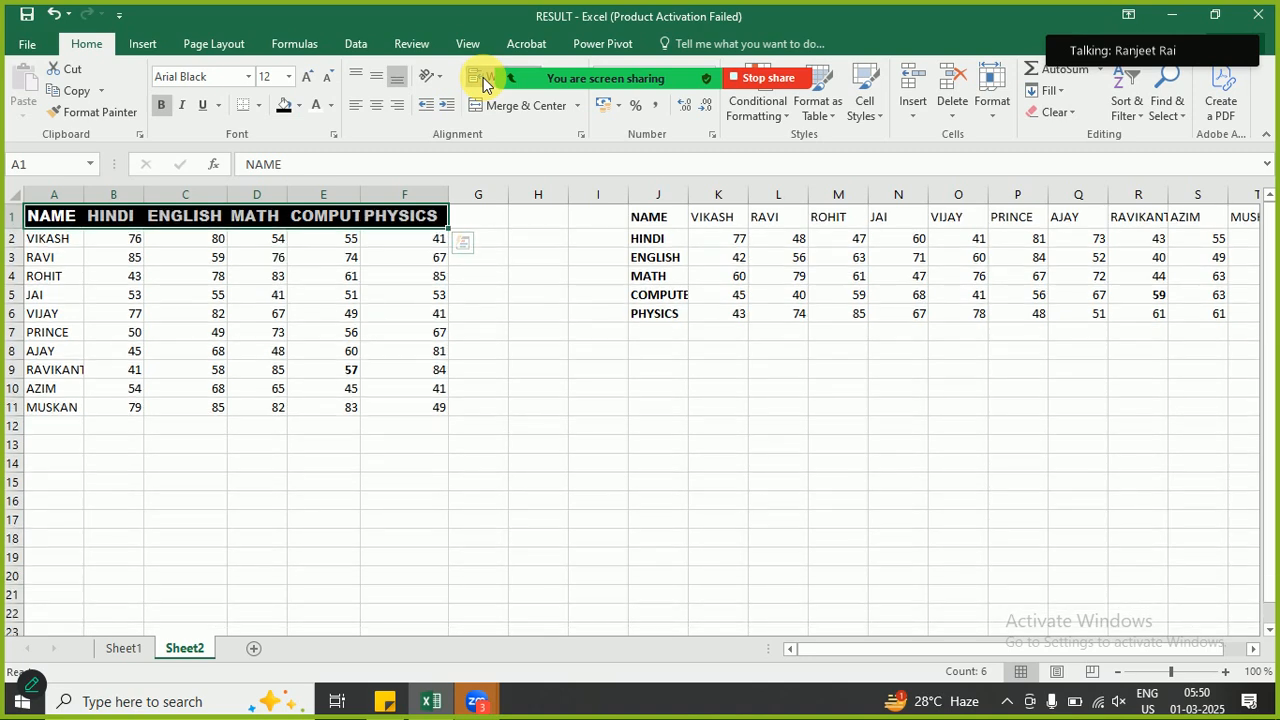
pyautogui.click(482, 81)
pyautogui.click(482, 81)
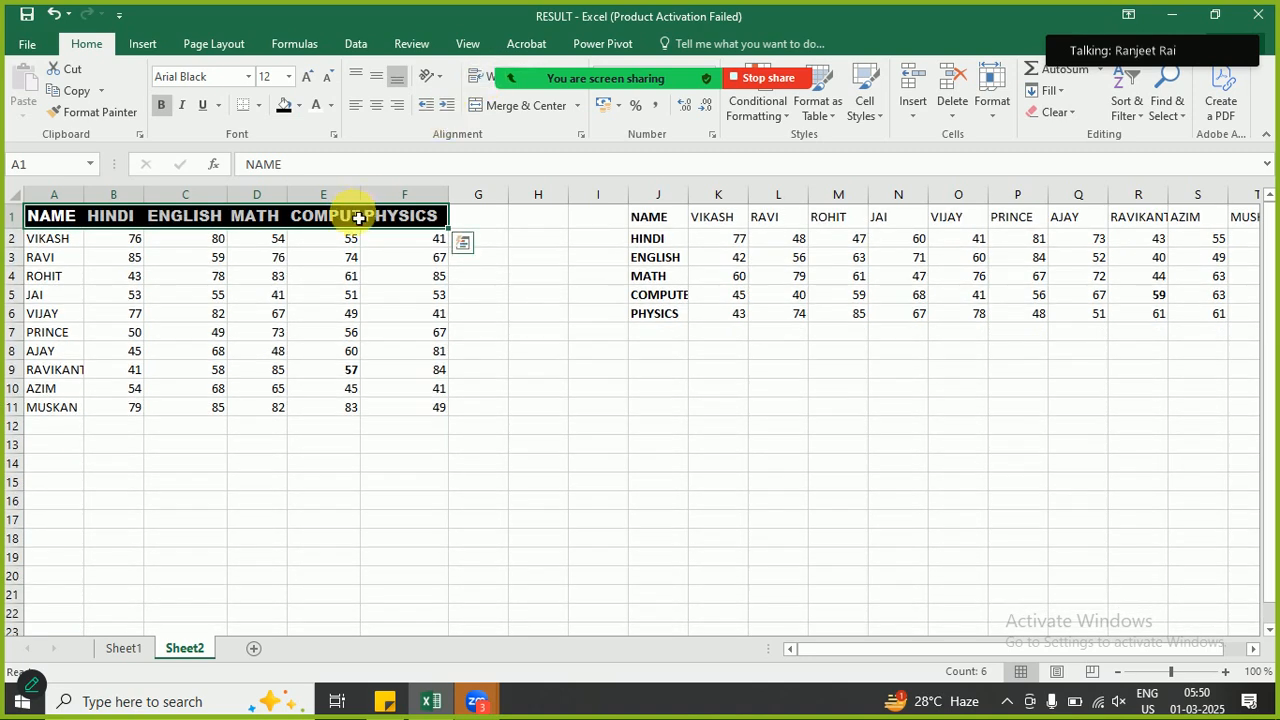
# - Narrow column E until it is too small for the COMPUTER heading, and toggle text wrapping on E1 on and off twice
pyautogui.click(330, 220)
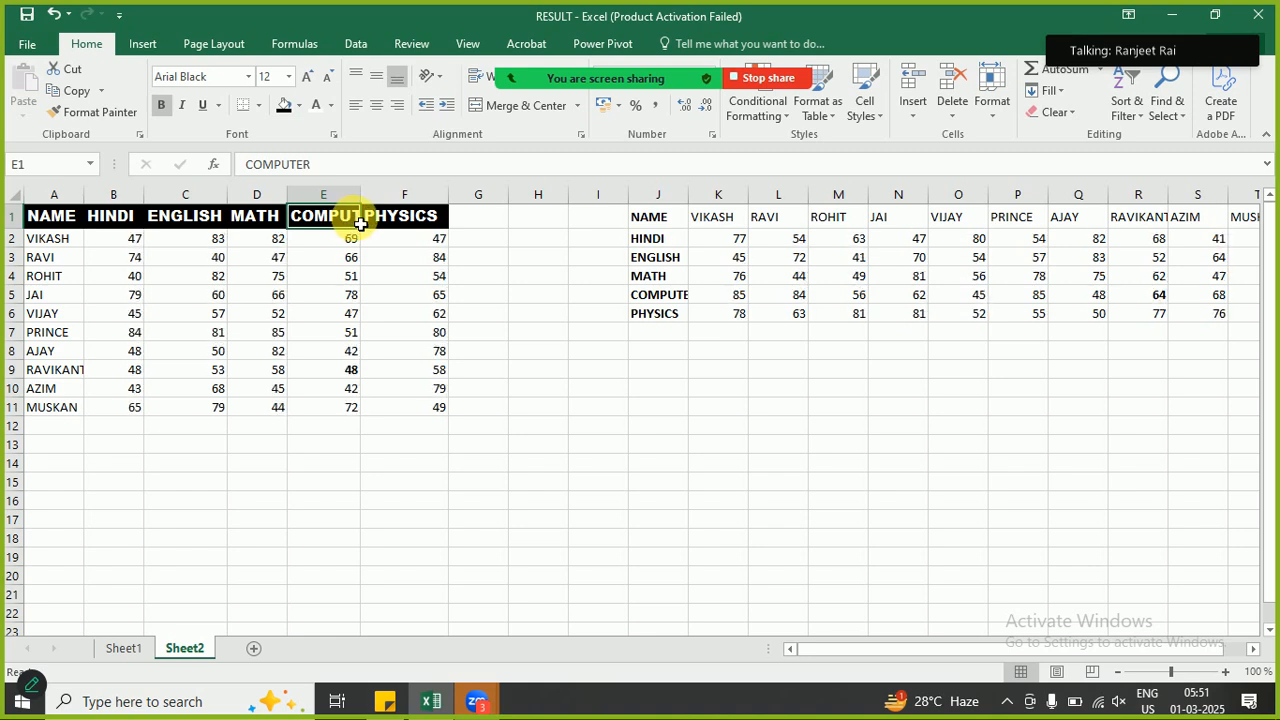
pyautogui.moveTo(361, 195); pyautogui.dragTo(346, 205)
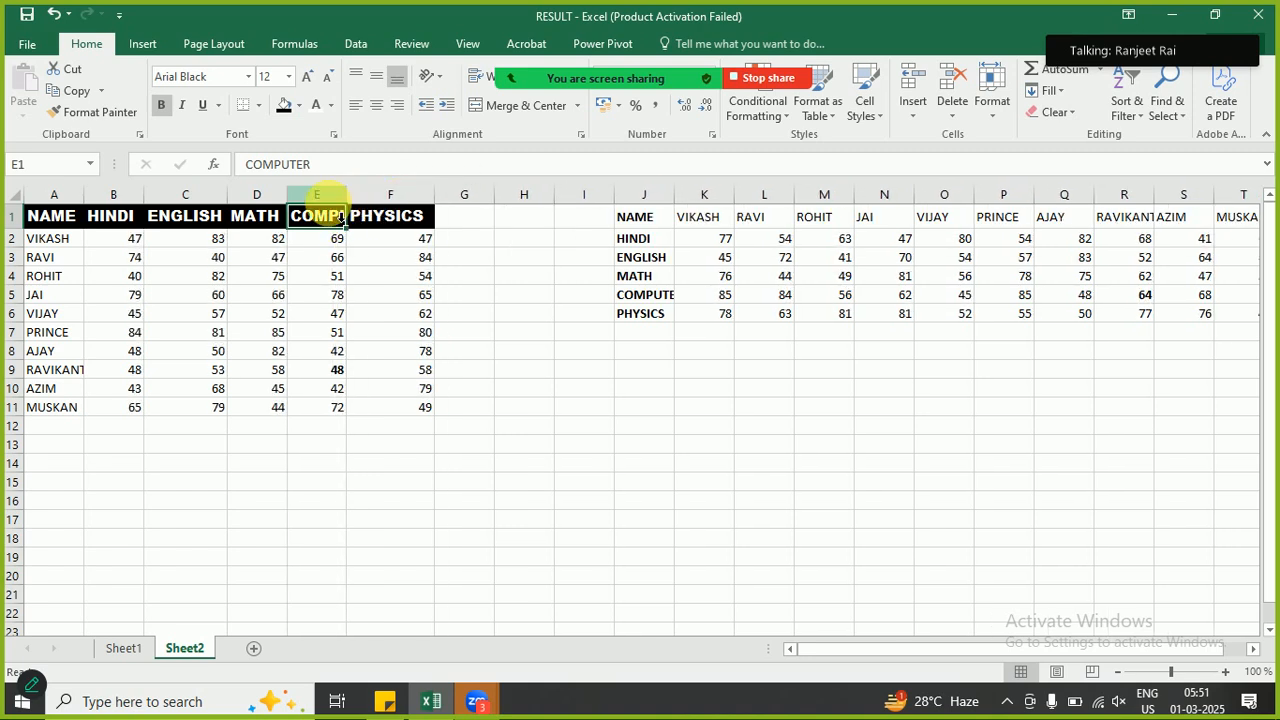
pyautogui.scroll(4, 340, 218)
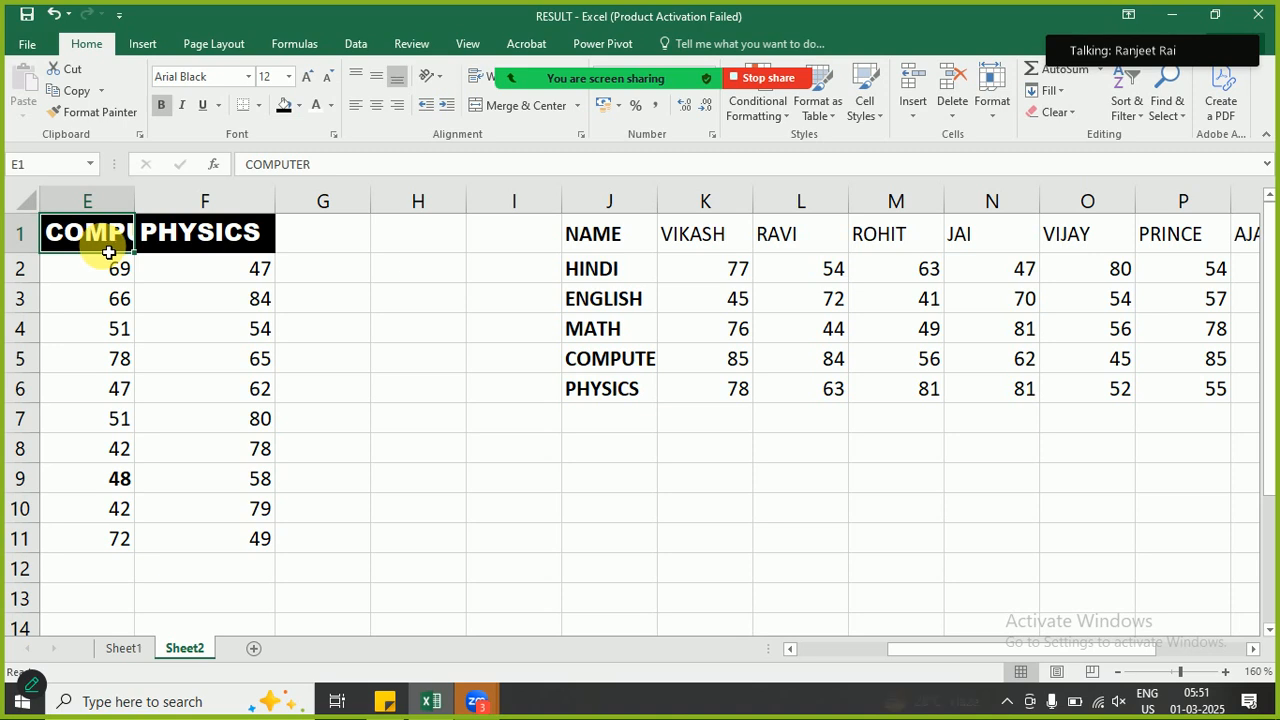
pyautogui.click(474, 82)
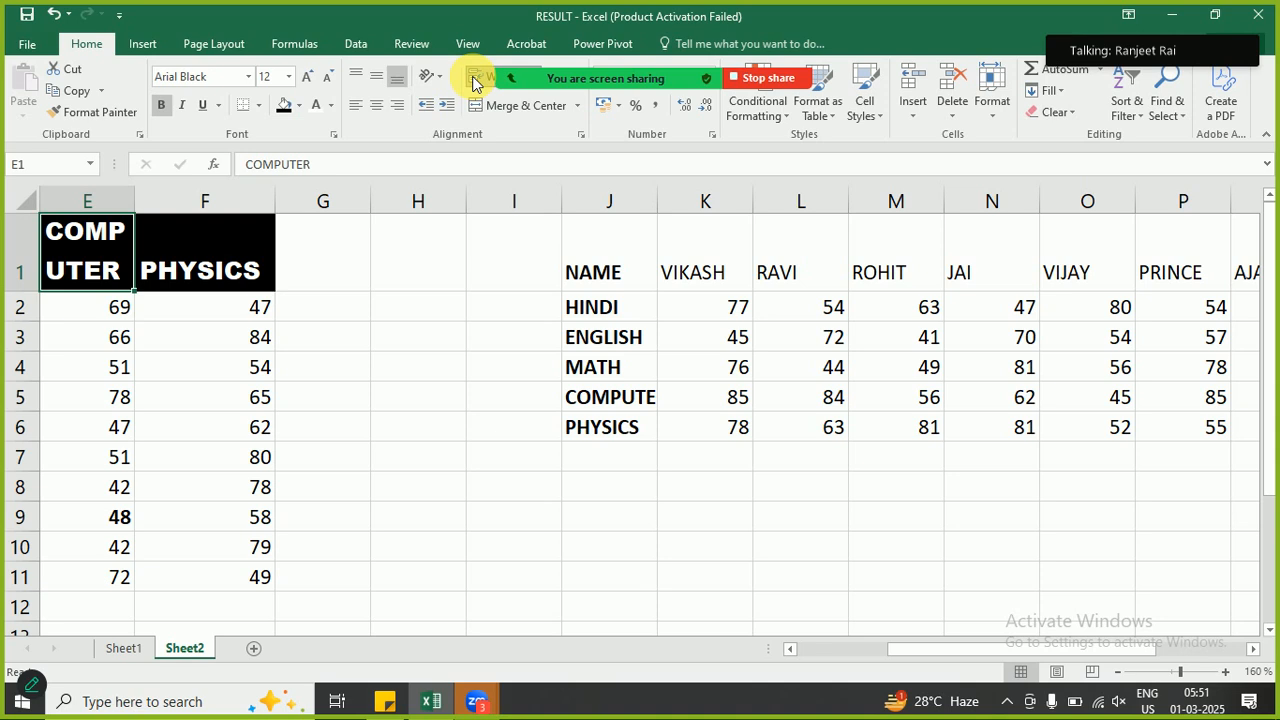
pyautogui.click(474, 82)
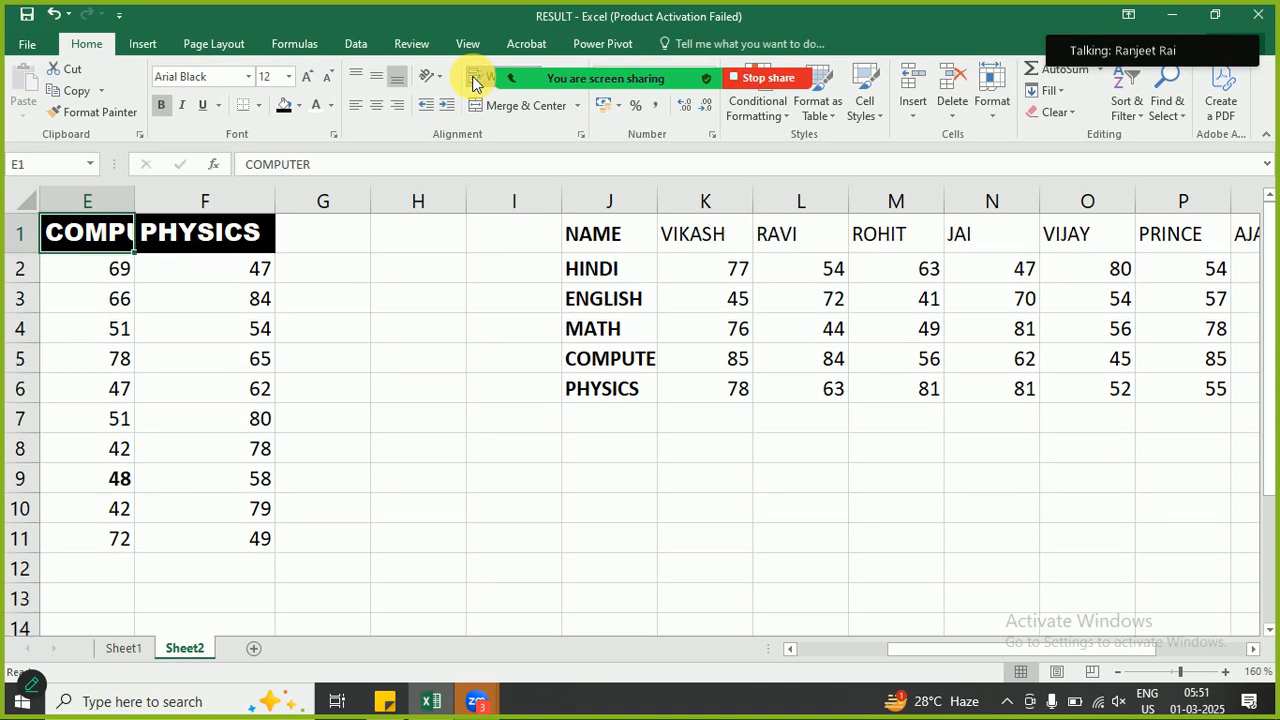
pyautogui.click(474, 82)
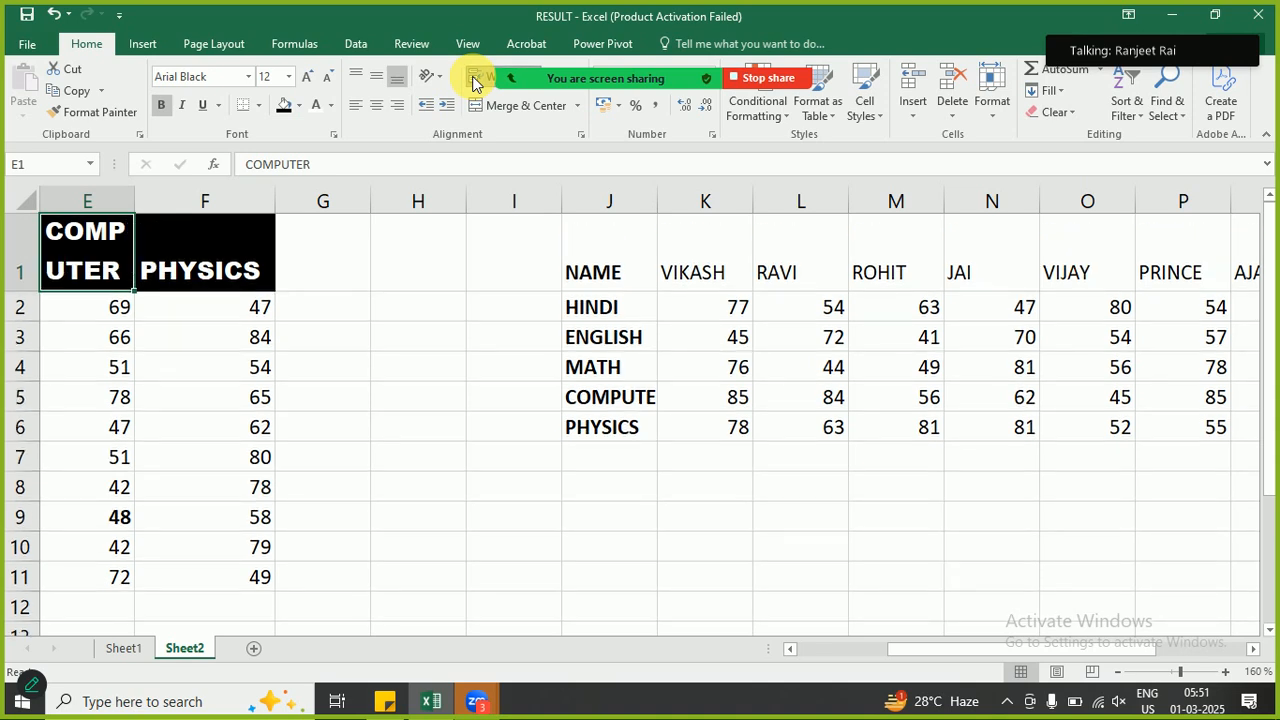
pyautogui.click(474, 82)
# - Merge and center the empty cells B12:F12 below the marks table
pyautogui.scroll(-2, 474, 84)
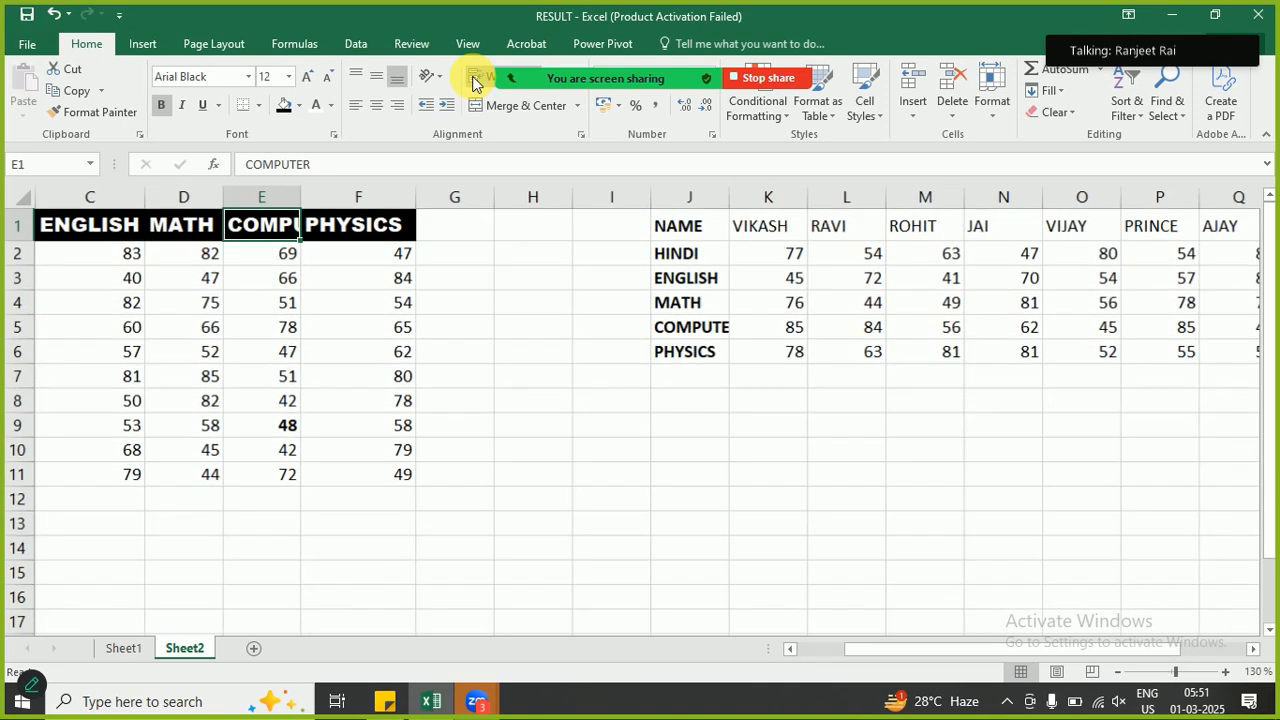
pyautogui.press('Left')
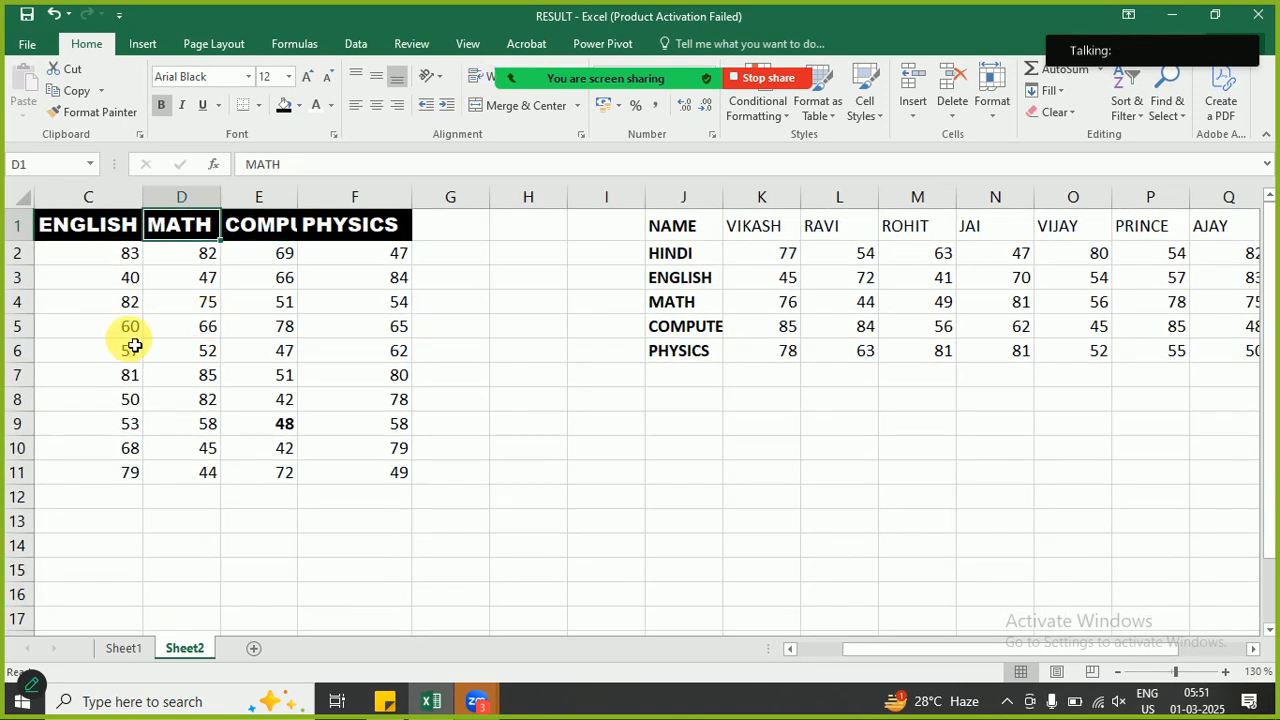
pyautogui.press('Left')
pyautogui.press('Left')
pyautogui.press('Left')
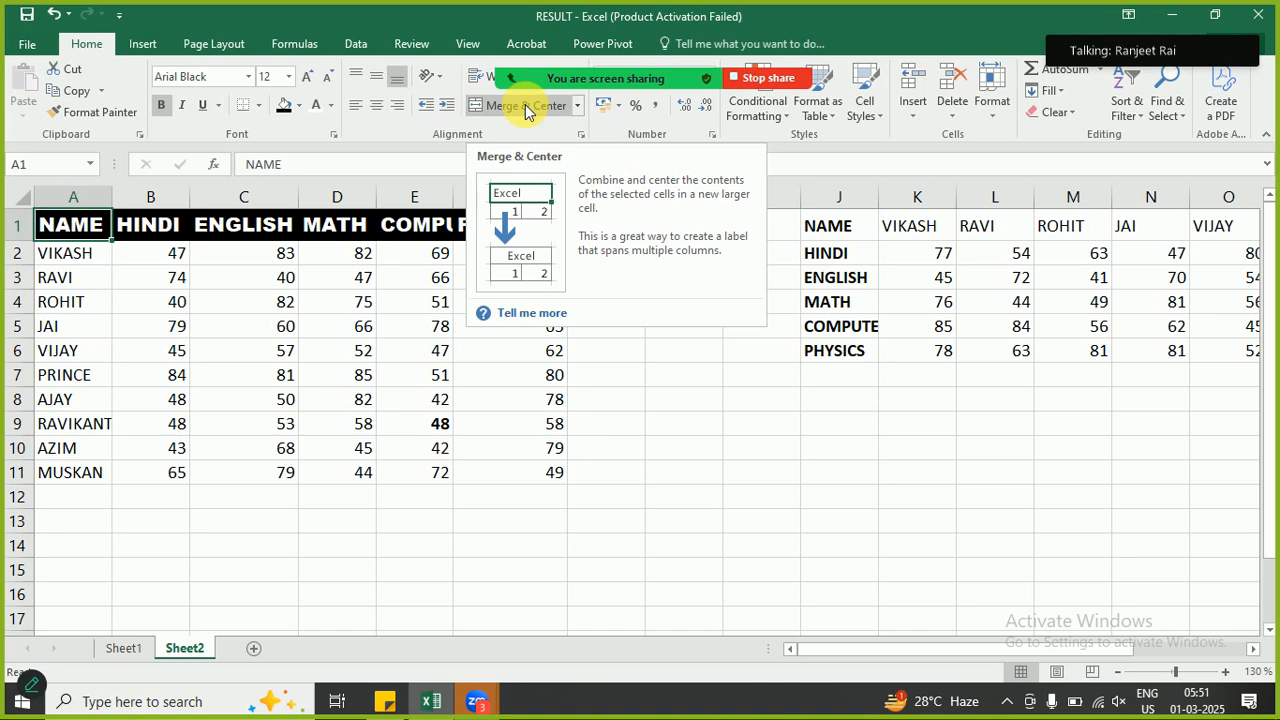
pyautogui.click(251, 506)
pyautogui.moveTo(160, 497); pyautogui.dragTo(551, 503)
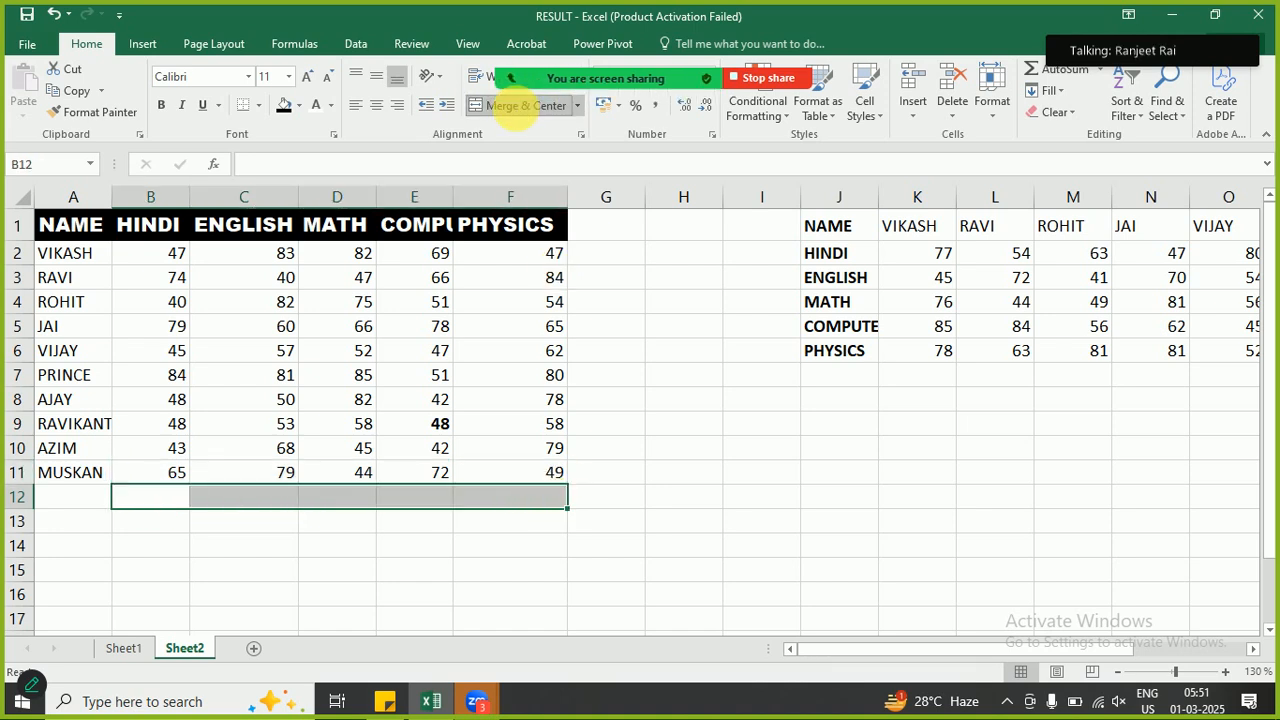
pyautogui.click(516, 108)
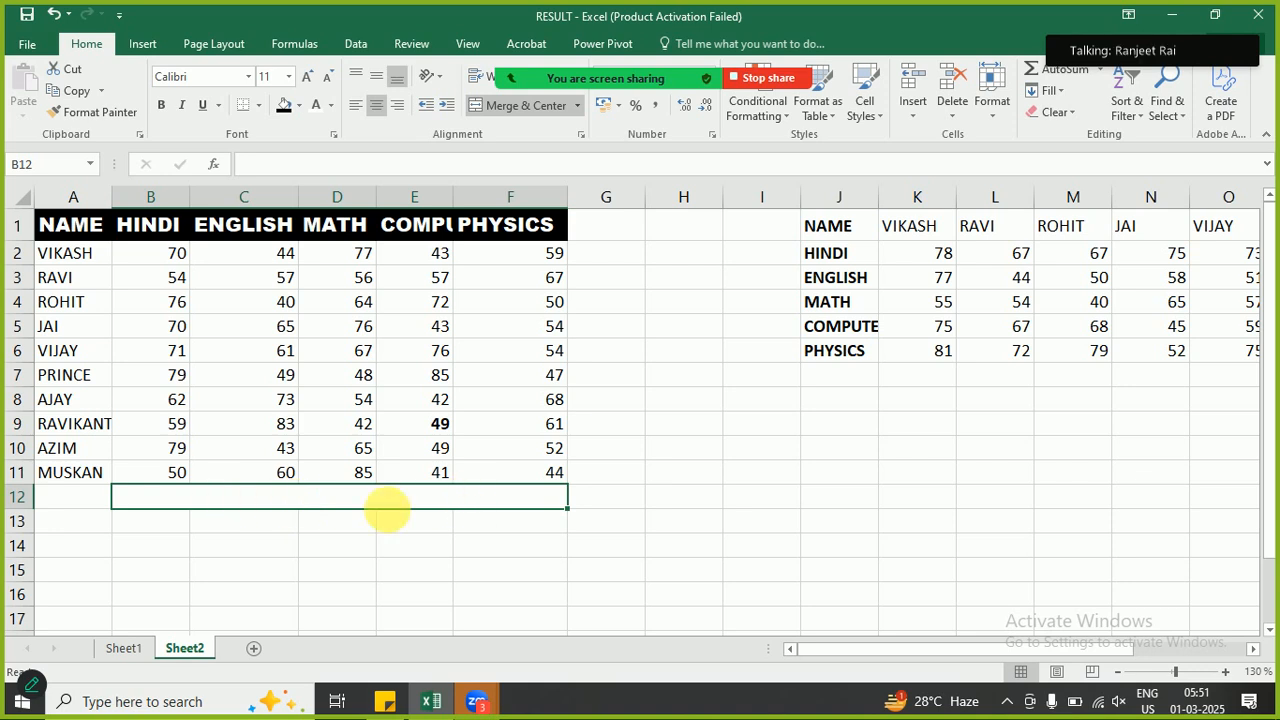
pyautogui.click(714, 522)
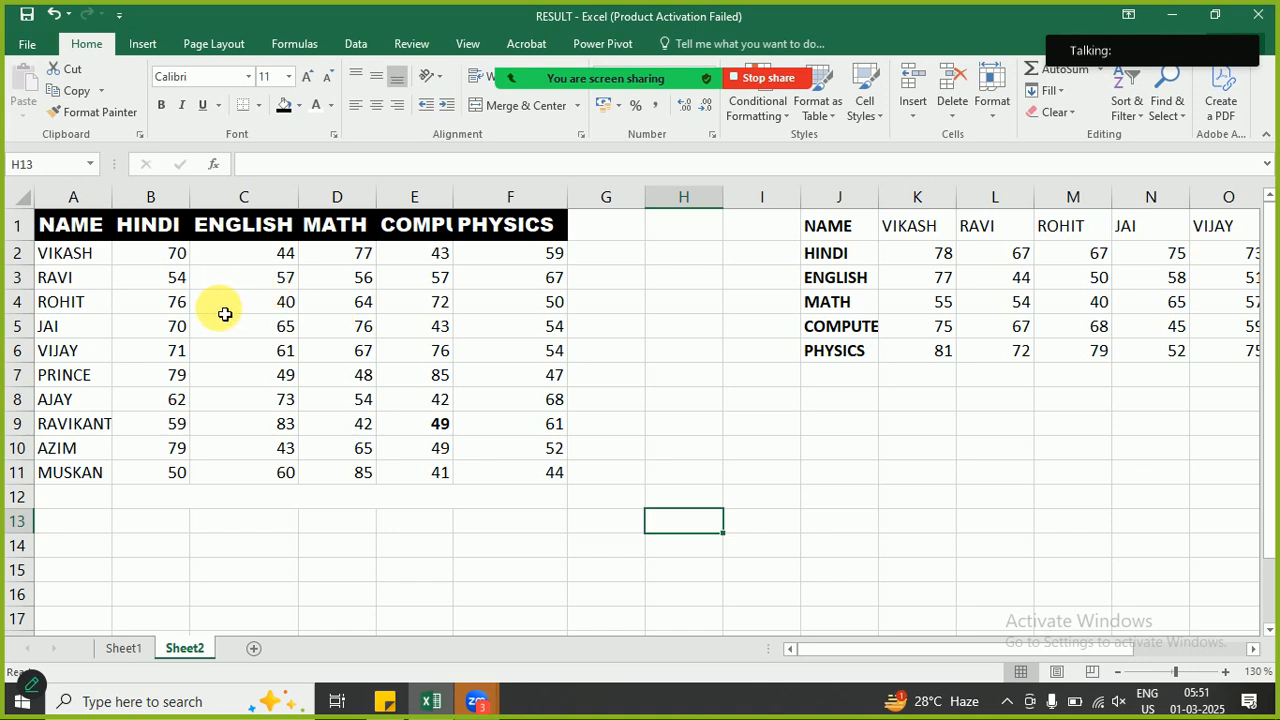
# - Format the HINDI marks in B2:B11 as Number, and switch them to the Currency format
pyautogui.moveTo(129, 251); pyautogui.dragTo(151, 469)
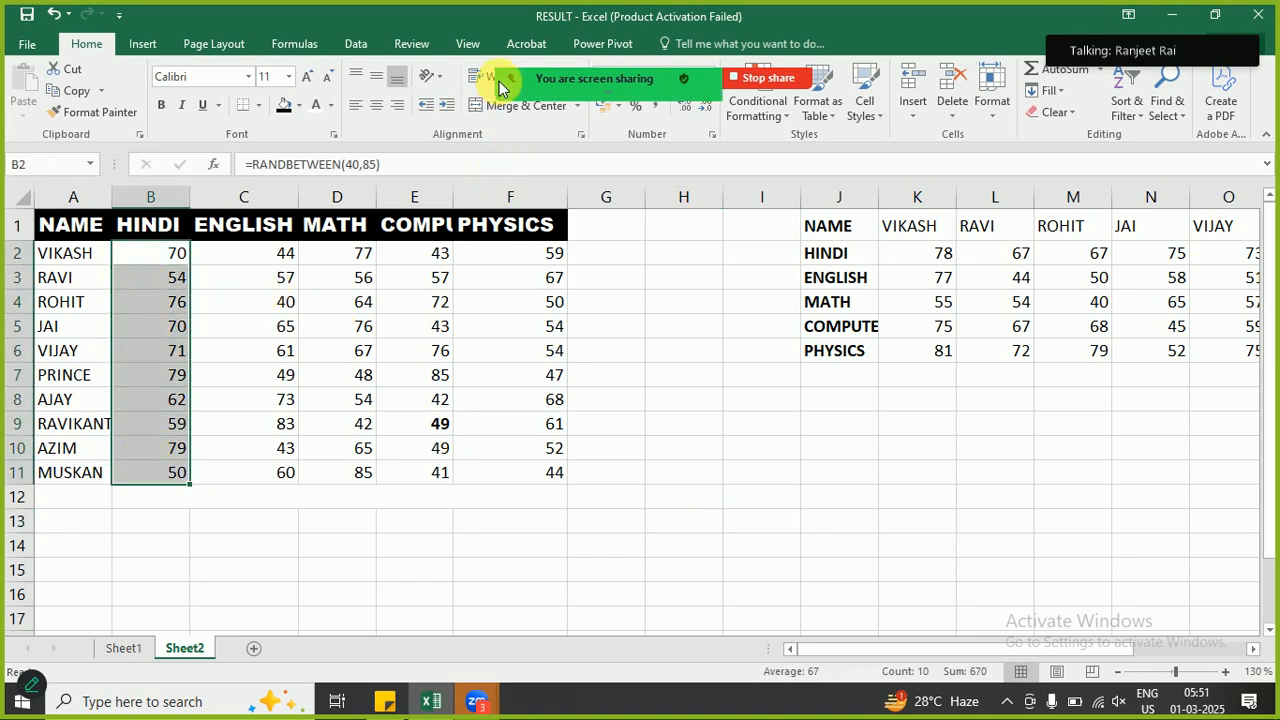
pyautogui.moveTo(505, 80)
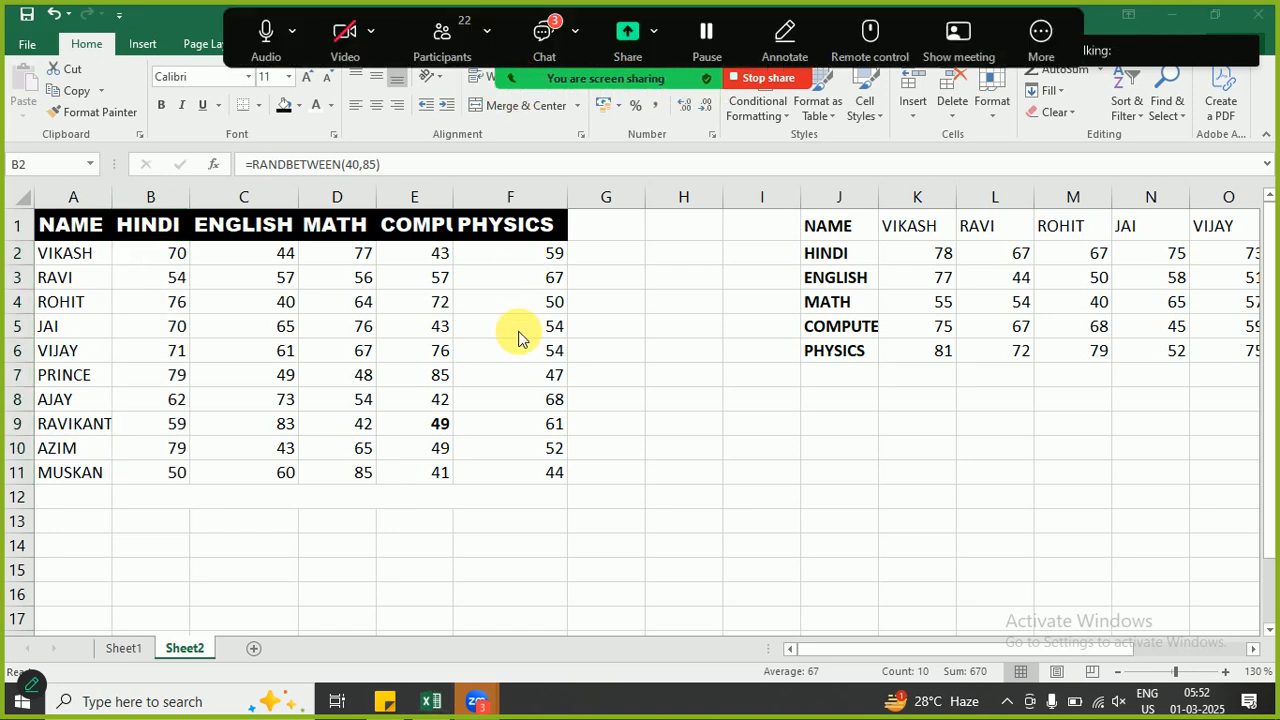
pyautogui.moveTo(603, 85); pyautogui.dragTo(560, 602)
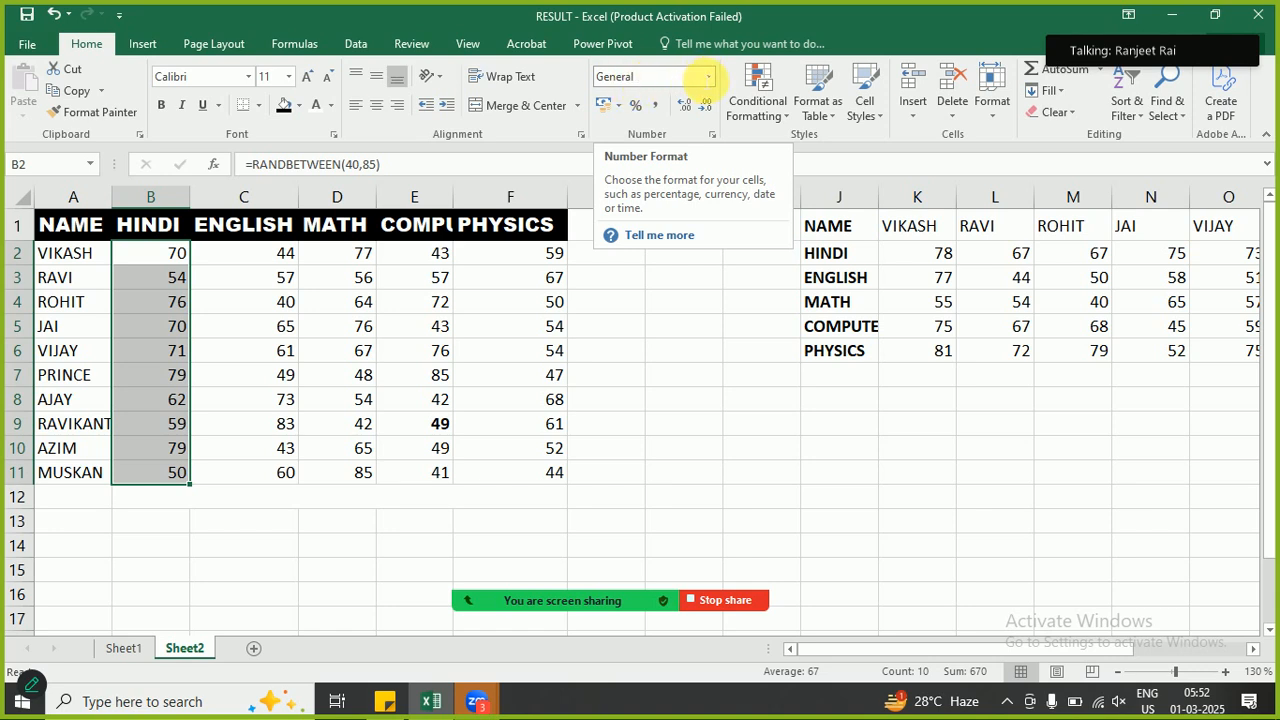
pyautogui.click(707, 80)
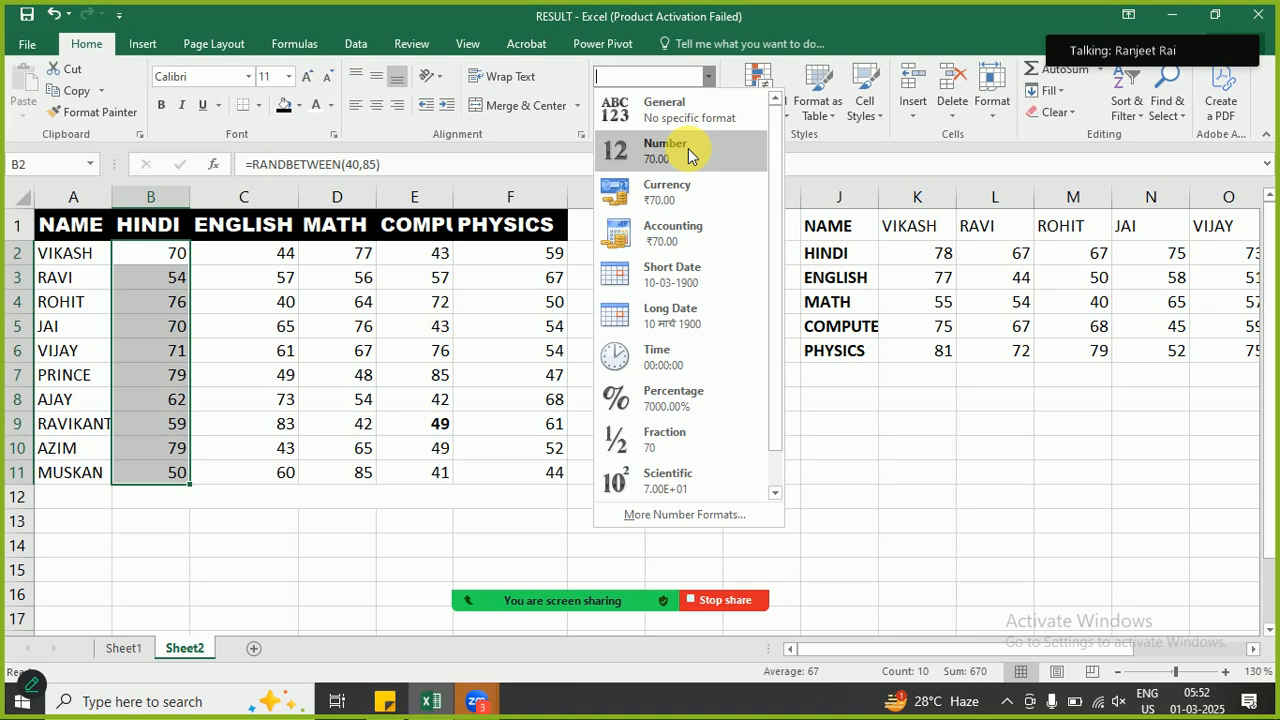
pyautogui.click(688, 148)
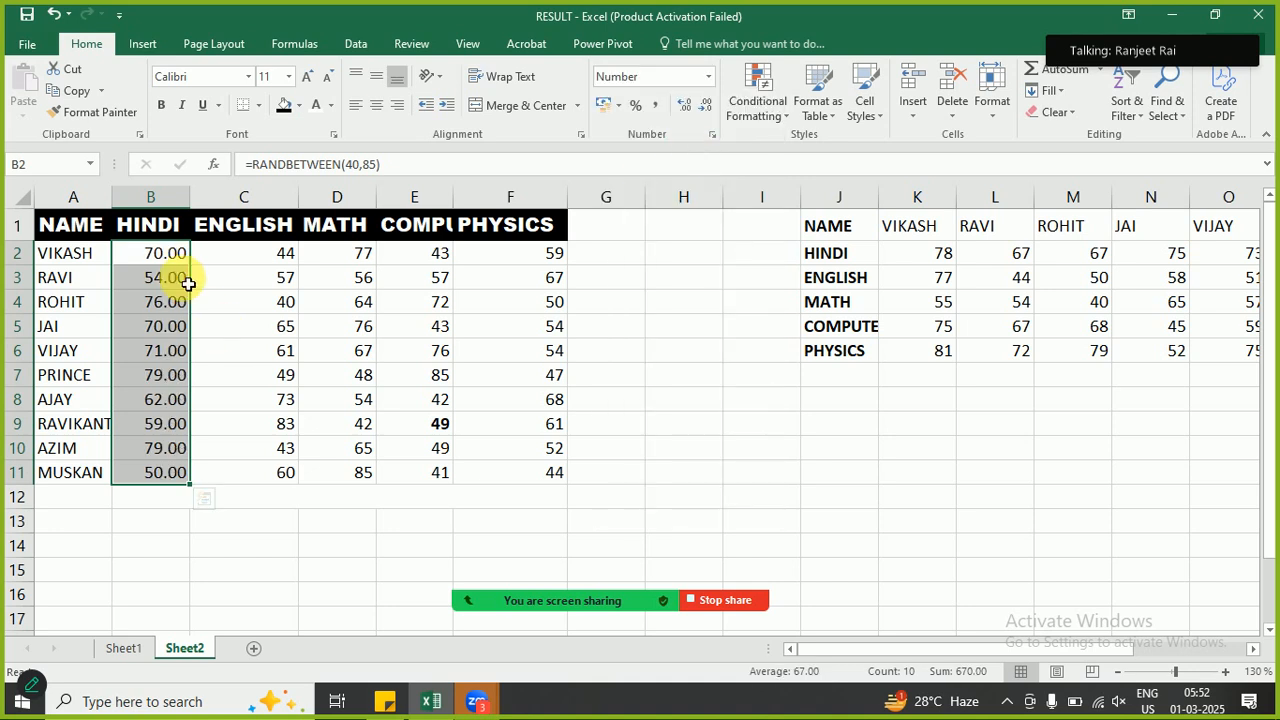
pyautogui.click(714, 84)
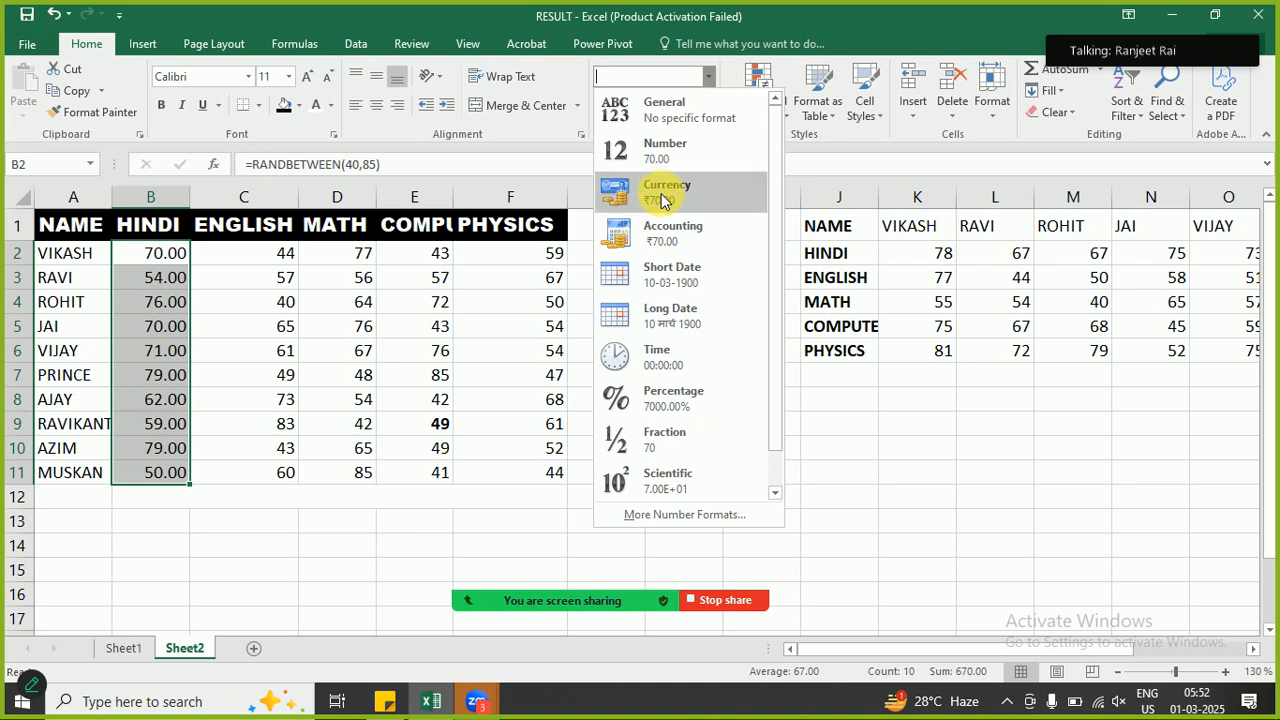
pyautogui.click(662, 201)
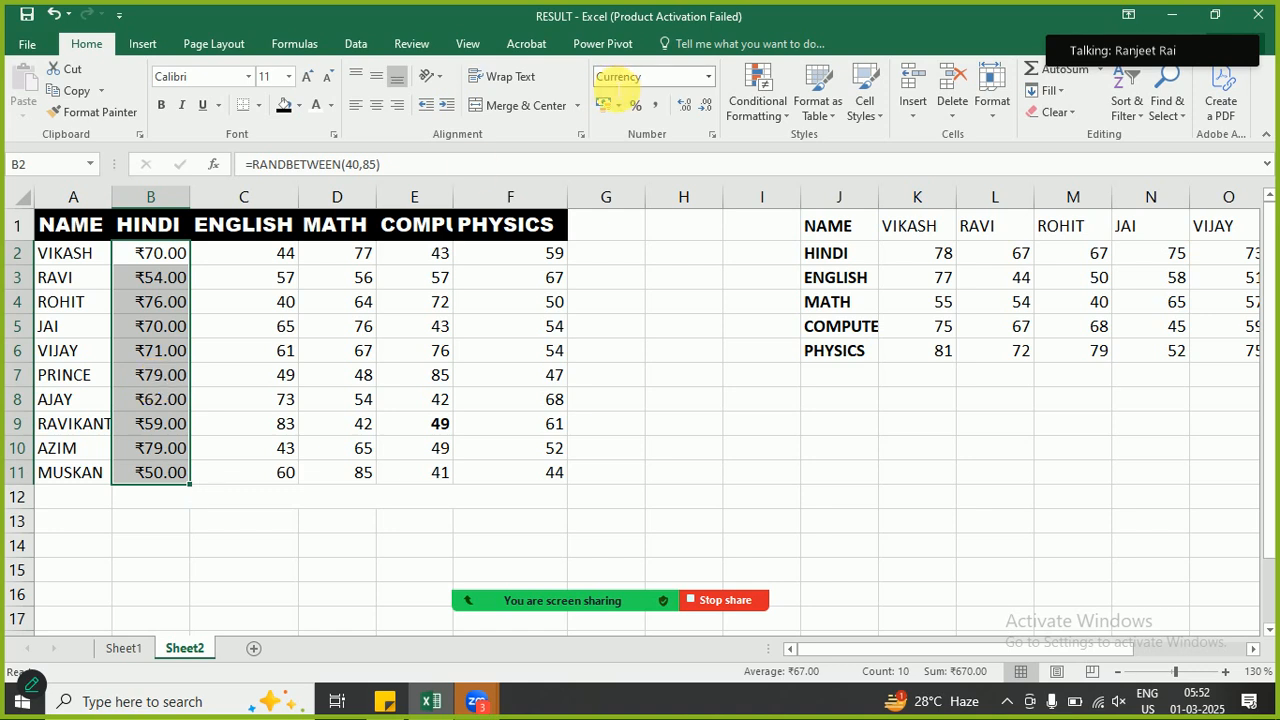
# - Try the Short Date and Long Date formats on the HINDI marks in B2:B11, and return them to General
pyautogui.click(708, 76)
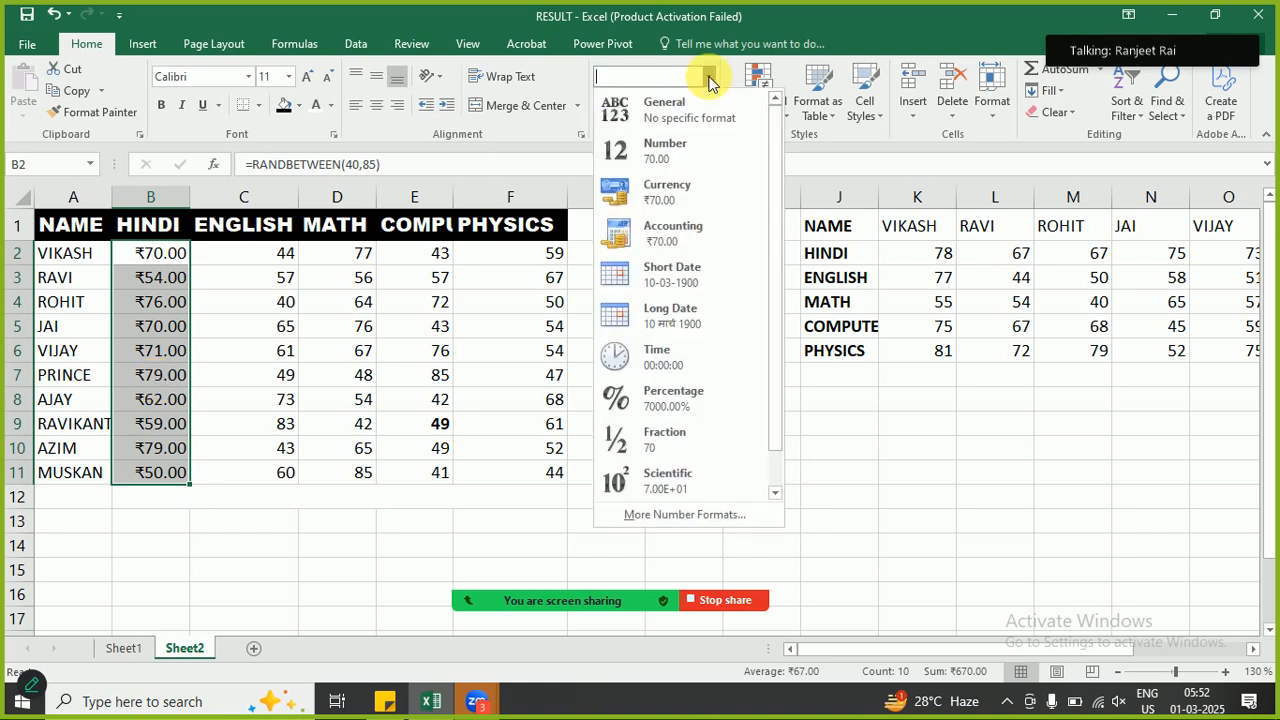
pyautogui.click(662, 281)
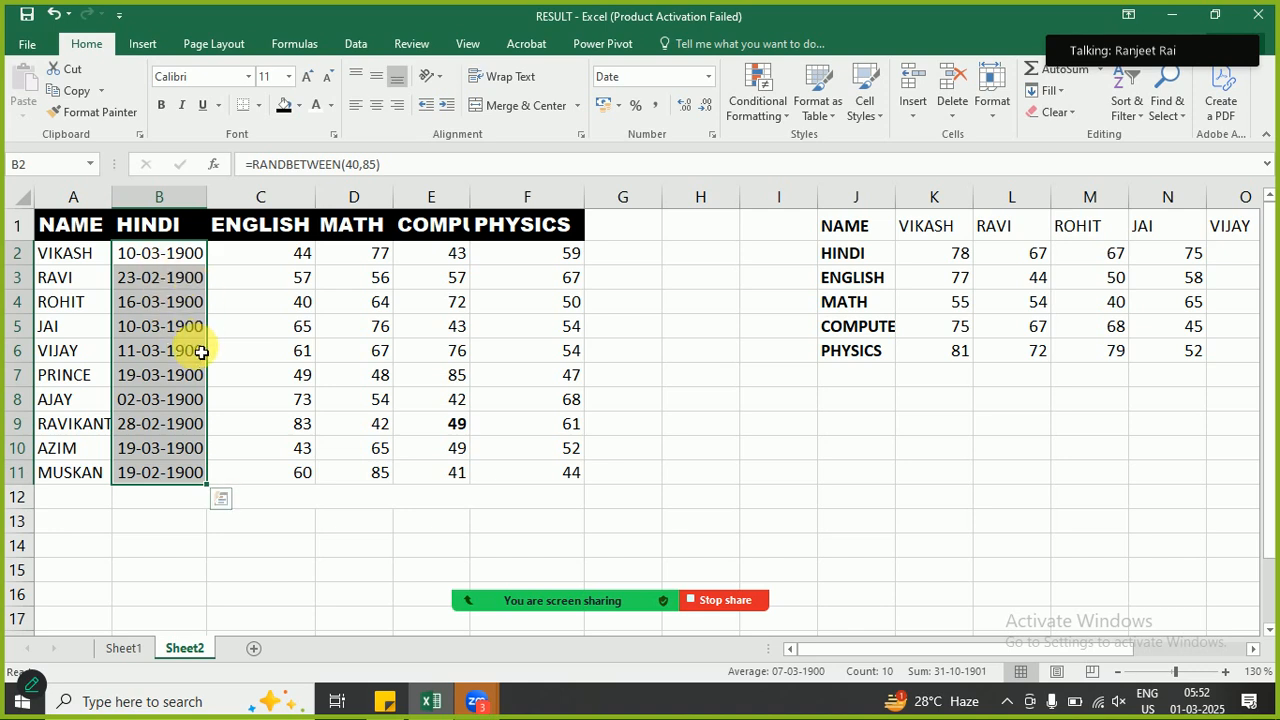
pyautogui.click(708, 79)
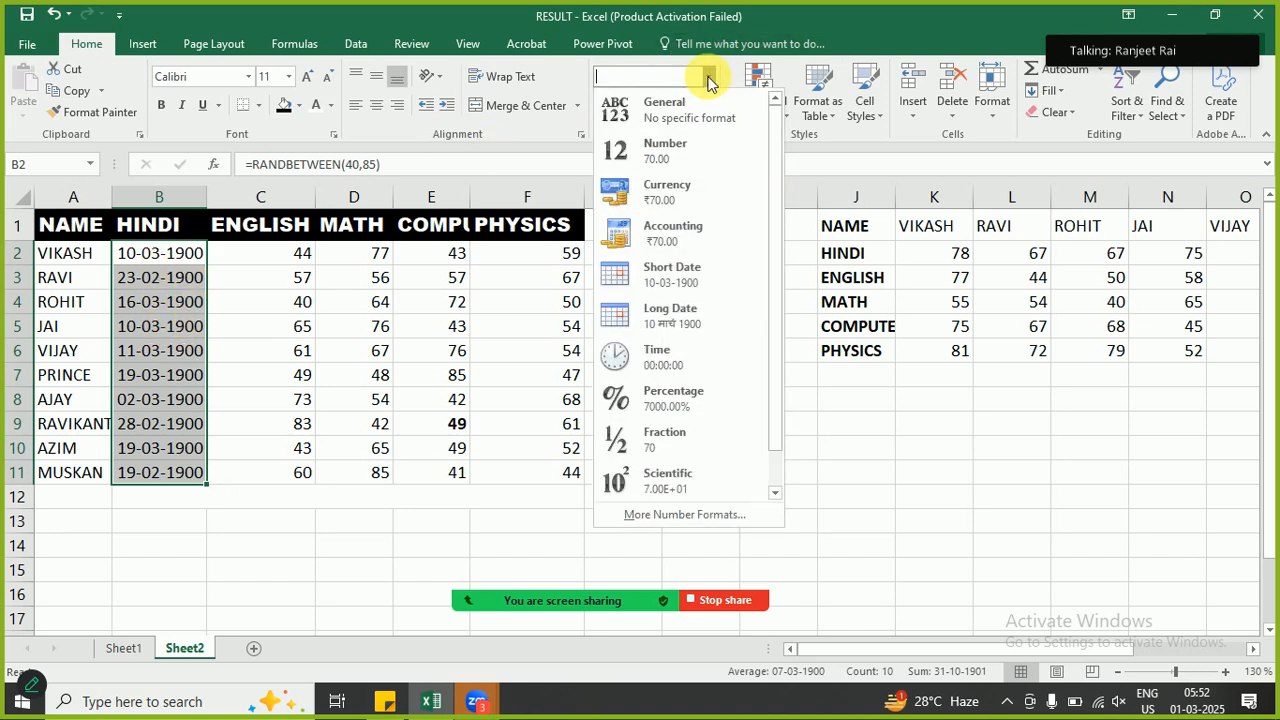
pyautogui.click(658, 321)
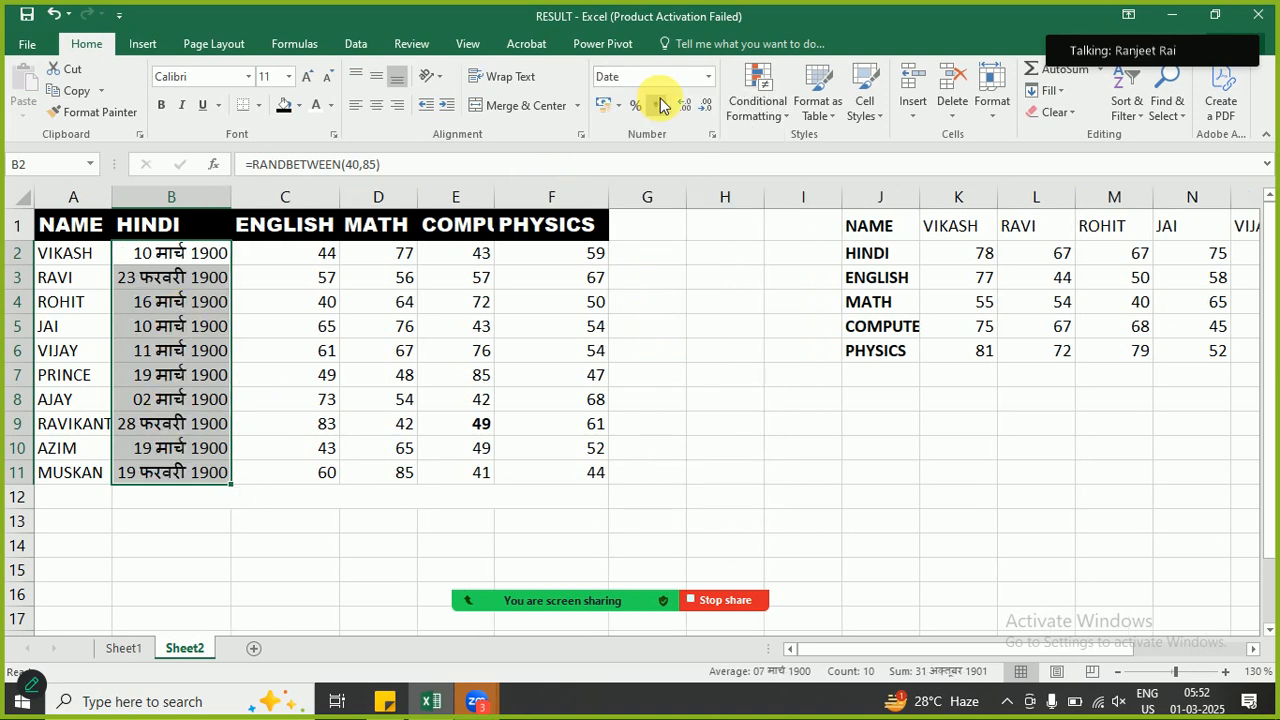
pyautogui.click(708, 79)
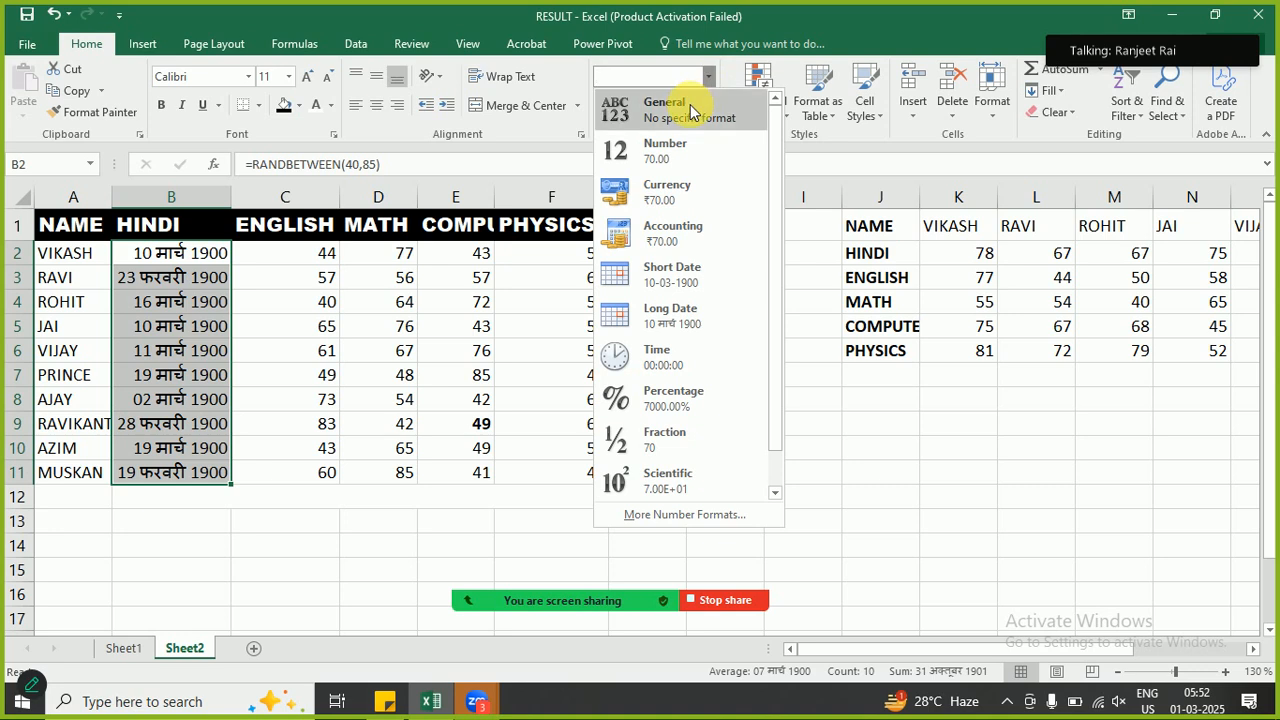
pyautogui.click(692, 110)
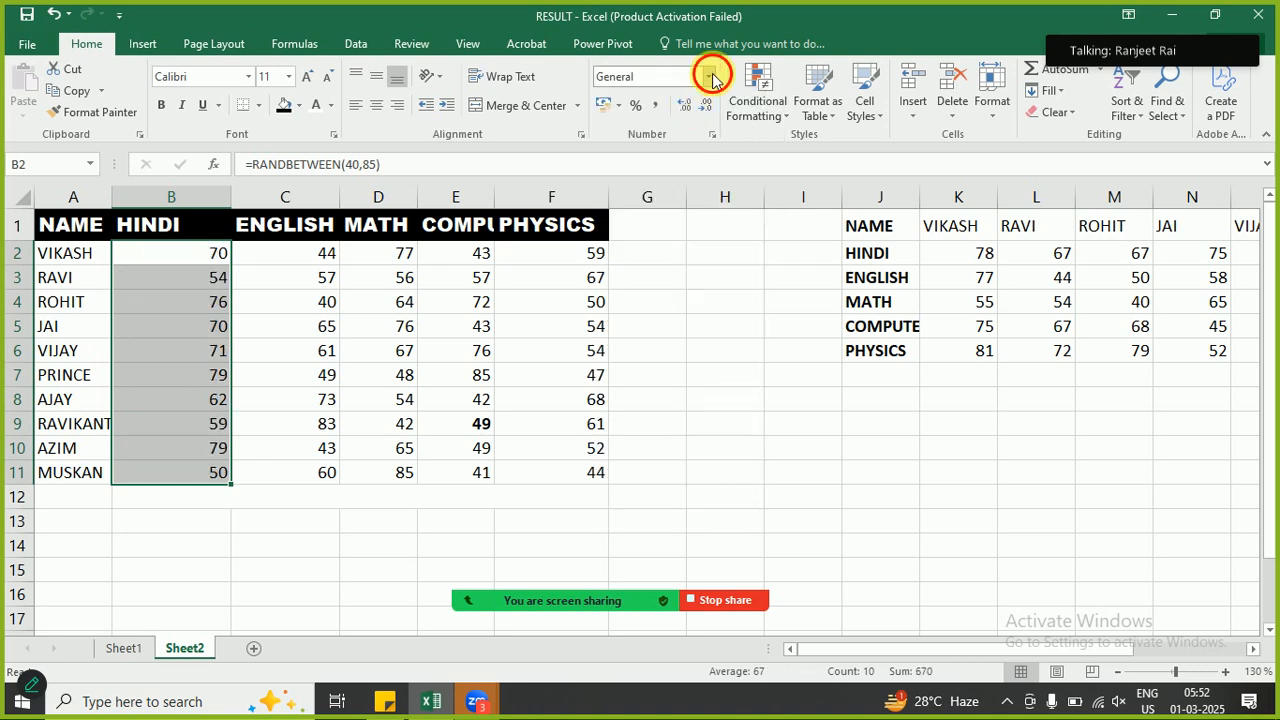
pyautogui.click(712, 79)
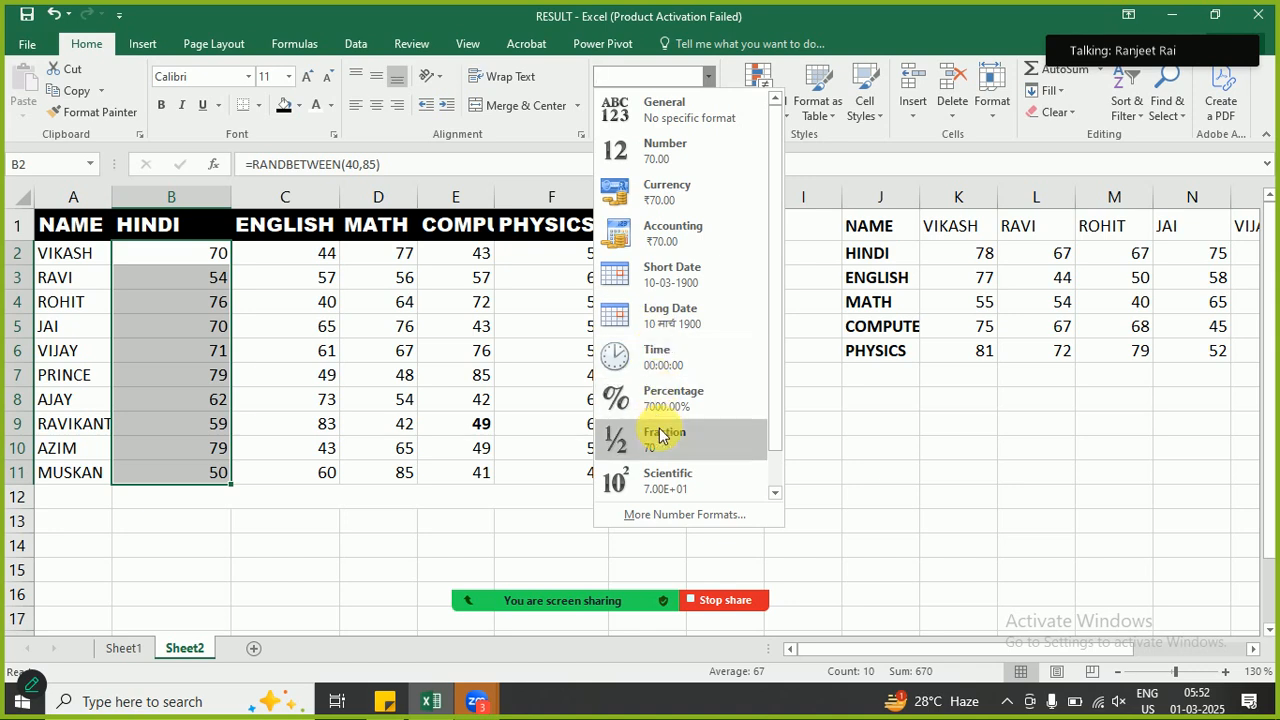
pyautogui.click(803, 309)
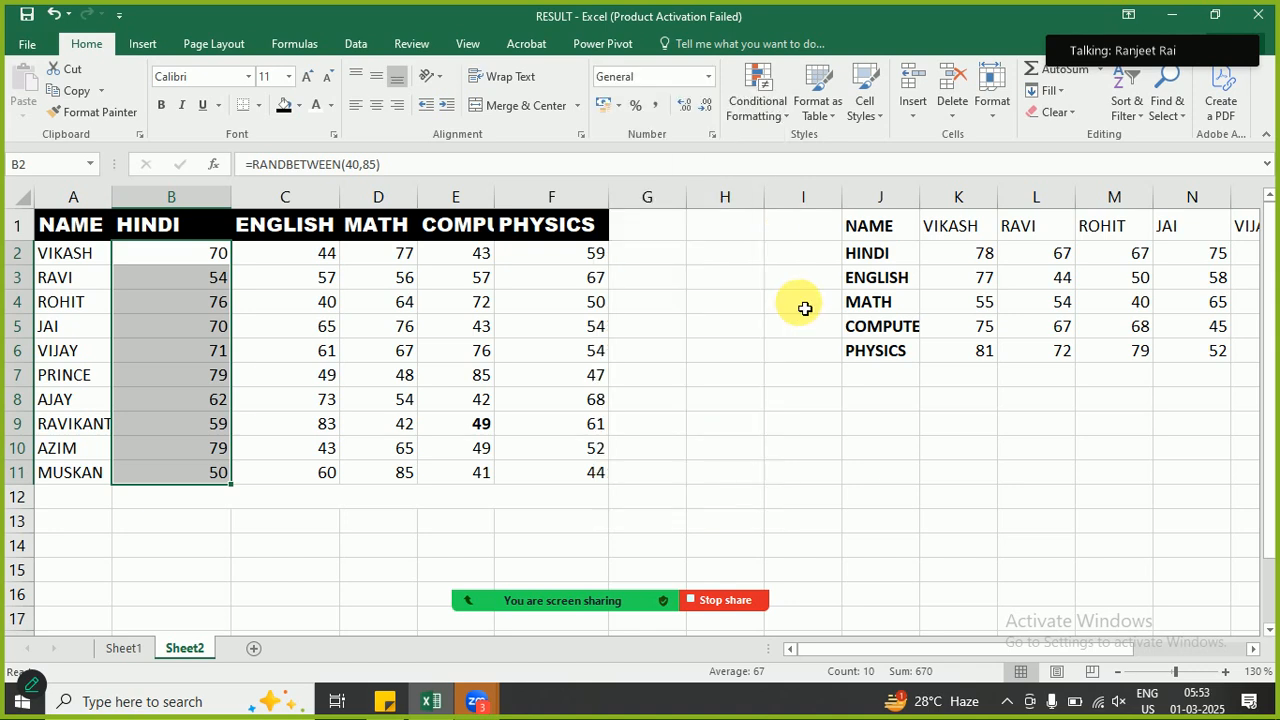
# - Widen column H, and enter the heading STD CODE in H1 with the value 0542 below it in H2
pyautogui.click(734, 232)
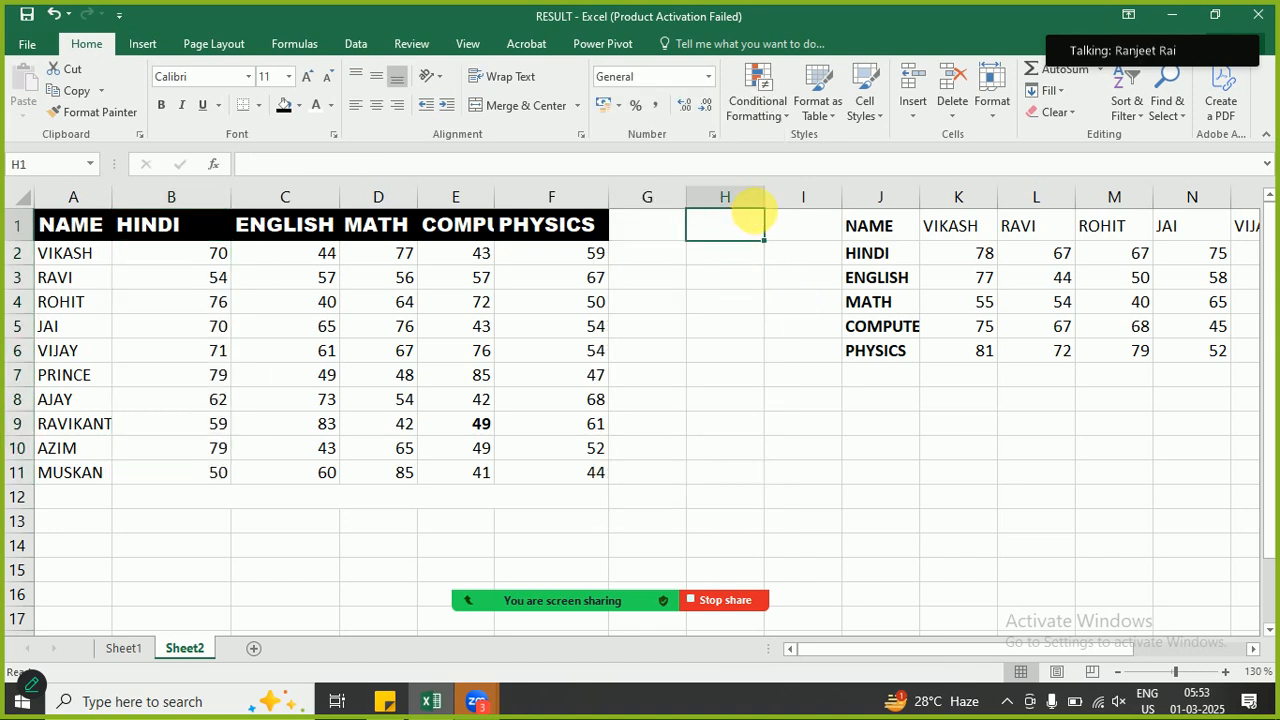
pyautogui.moveTo(770, 202); pyautogui.dragTo(846, 203)
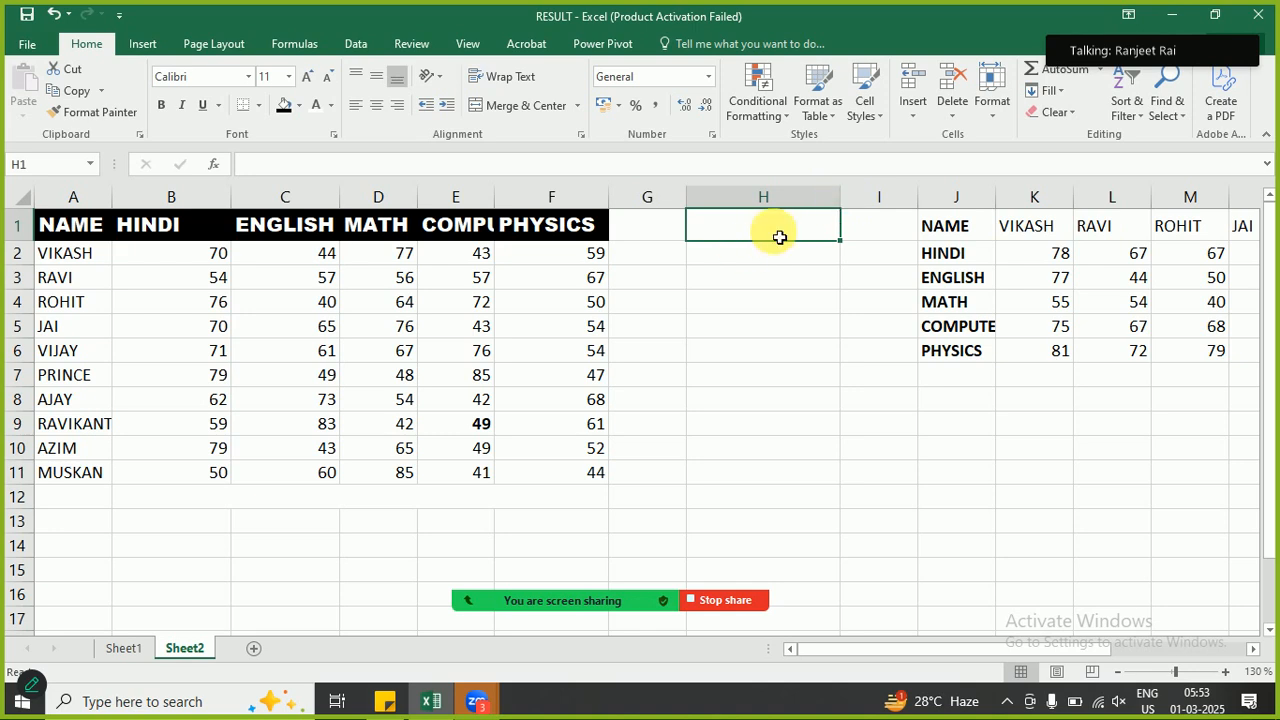
pyautogui.write('STD CODE')
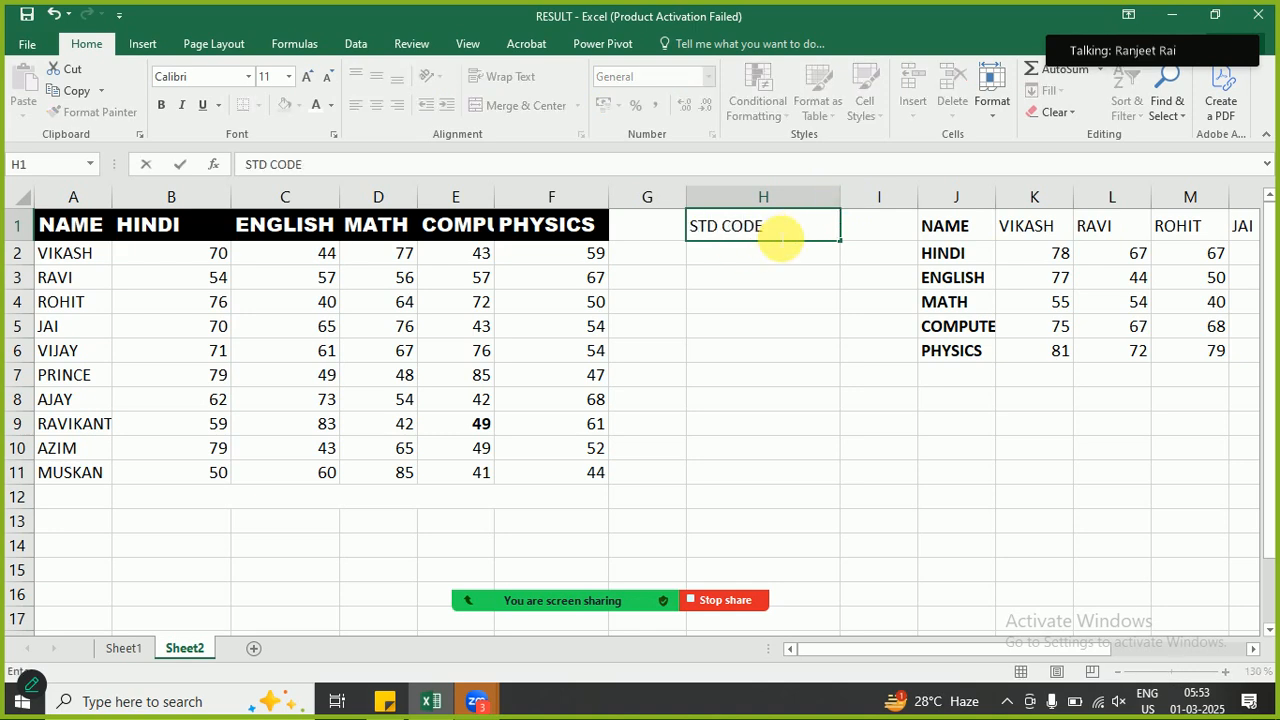
pyautogui.press('Return')
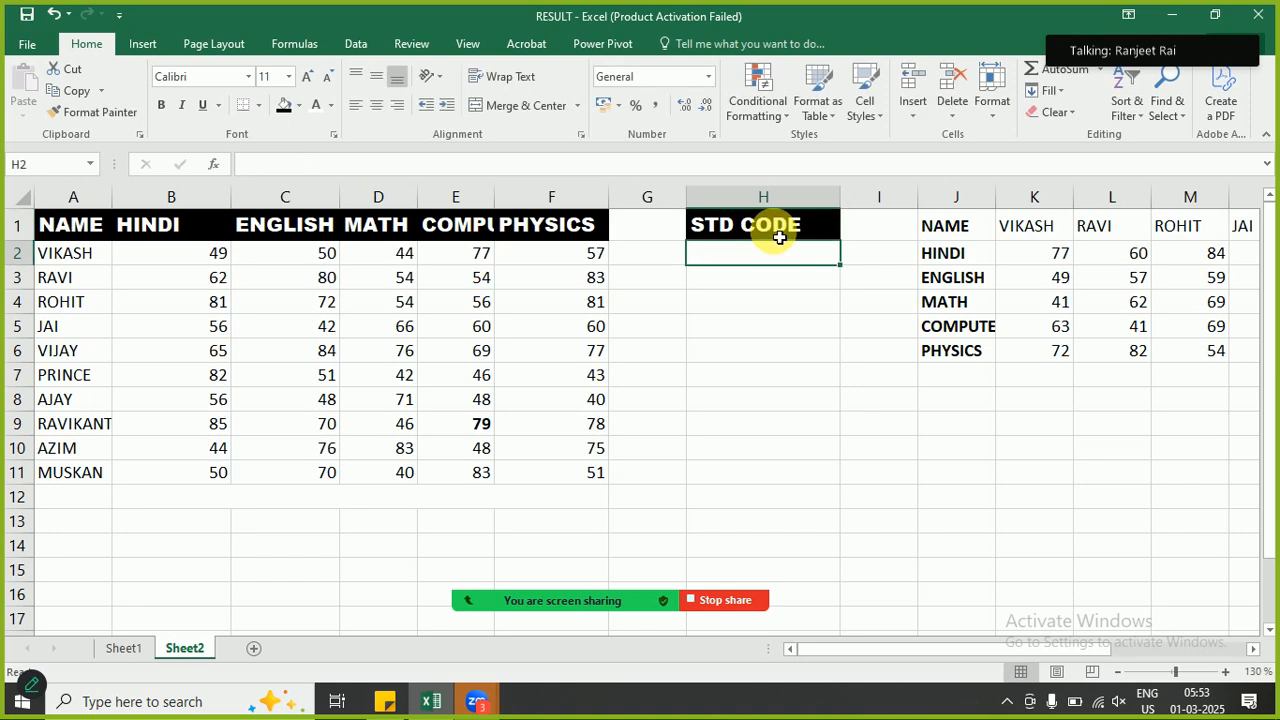
pyautogui.write('0542')
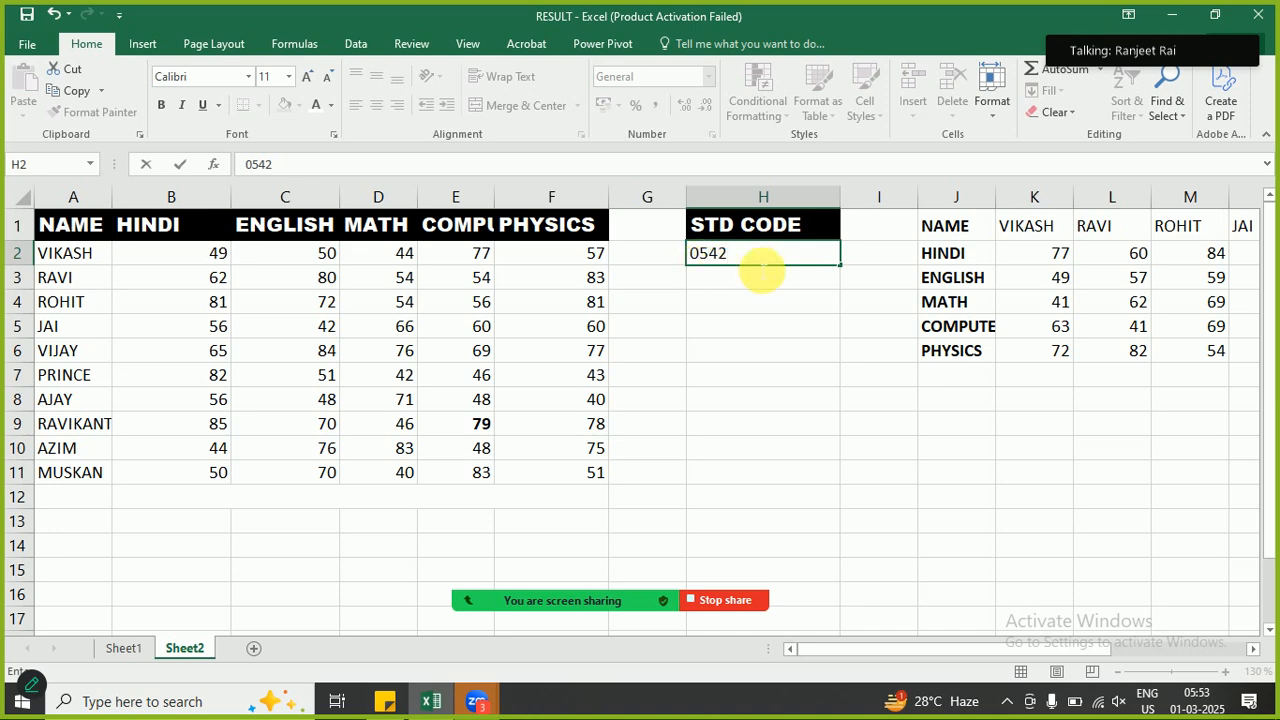
pyautogui.press('Return')
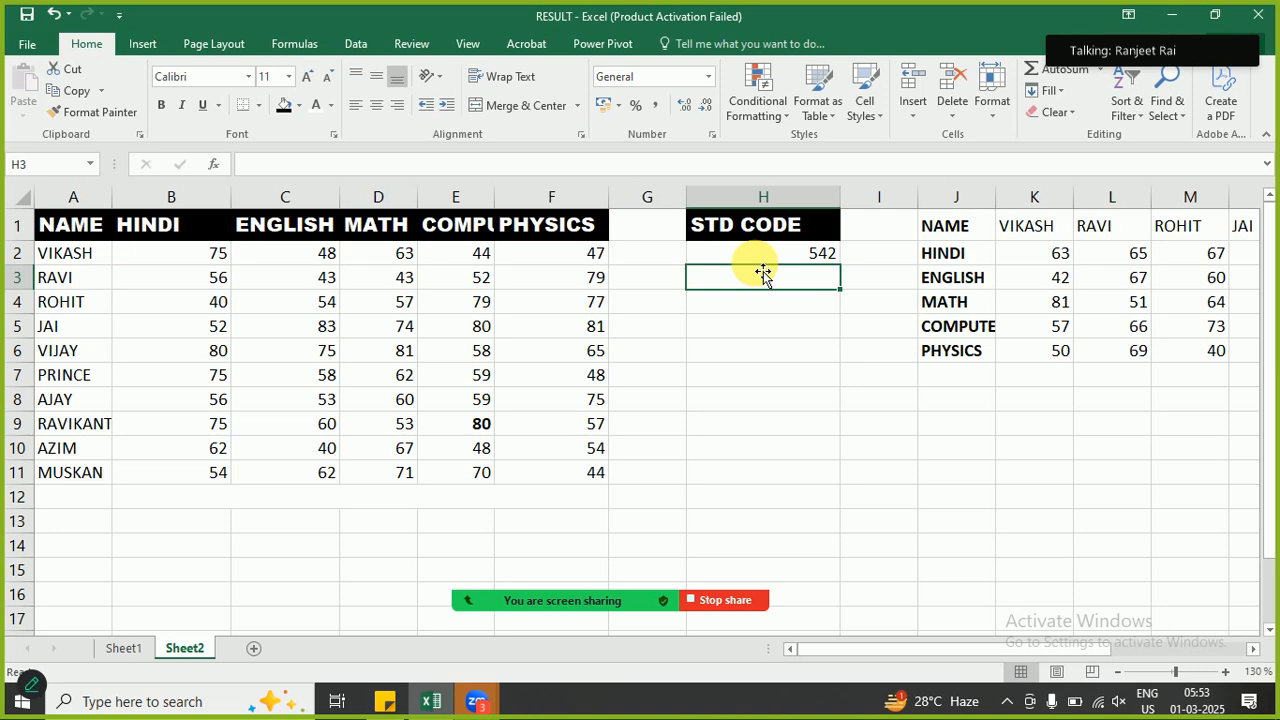
# - Apply the custom number format 0000 to the whole STD CODE column H
pyautogui.click(774, 259)
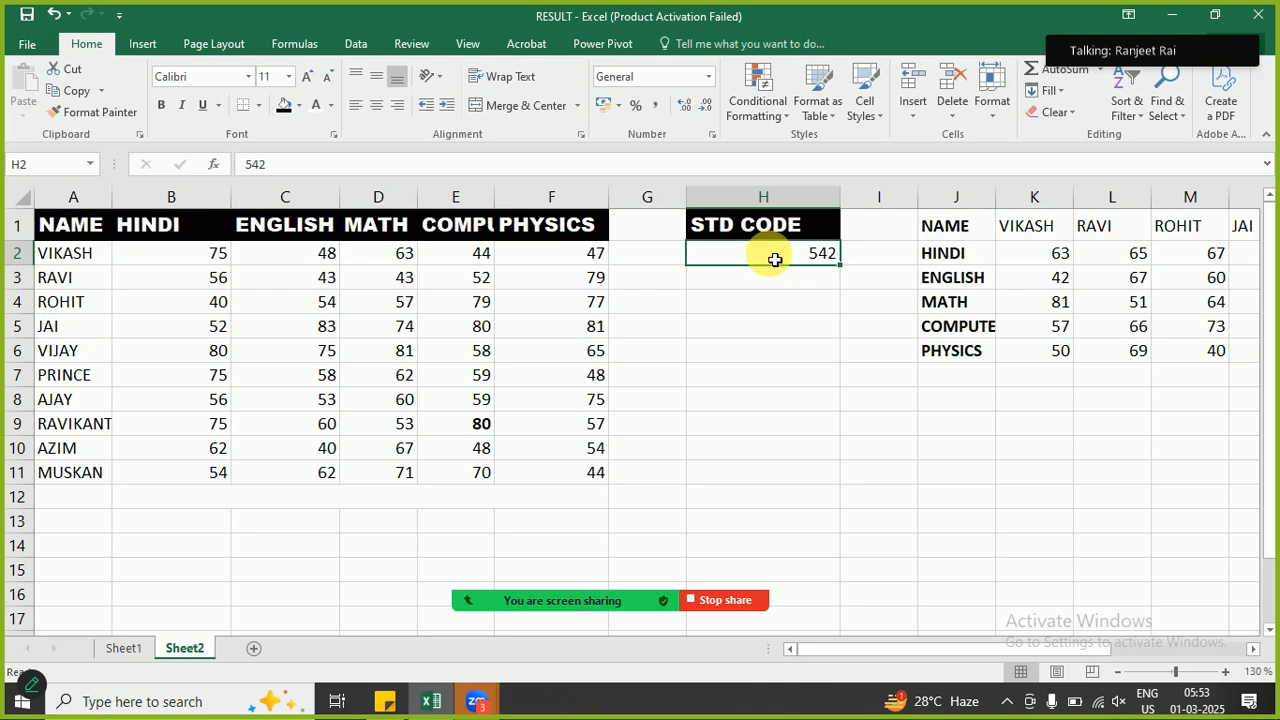
pyautogui.click(766, 197)
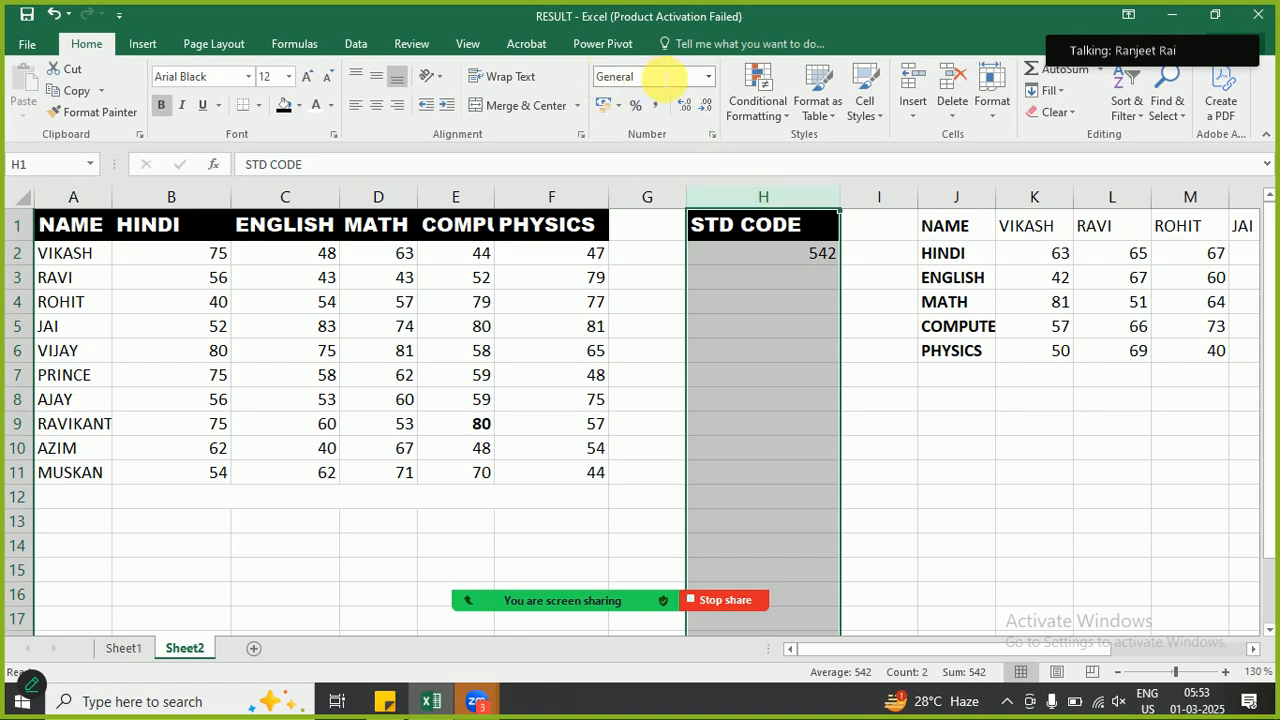
pyautogui.click(708, 77)
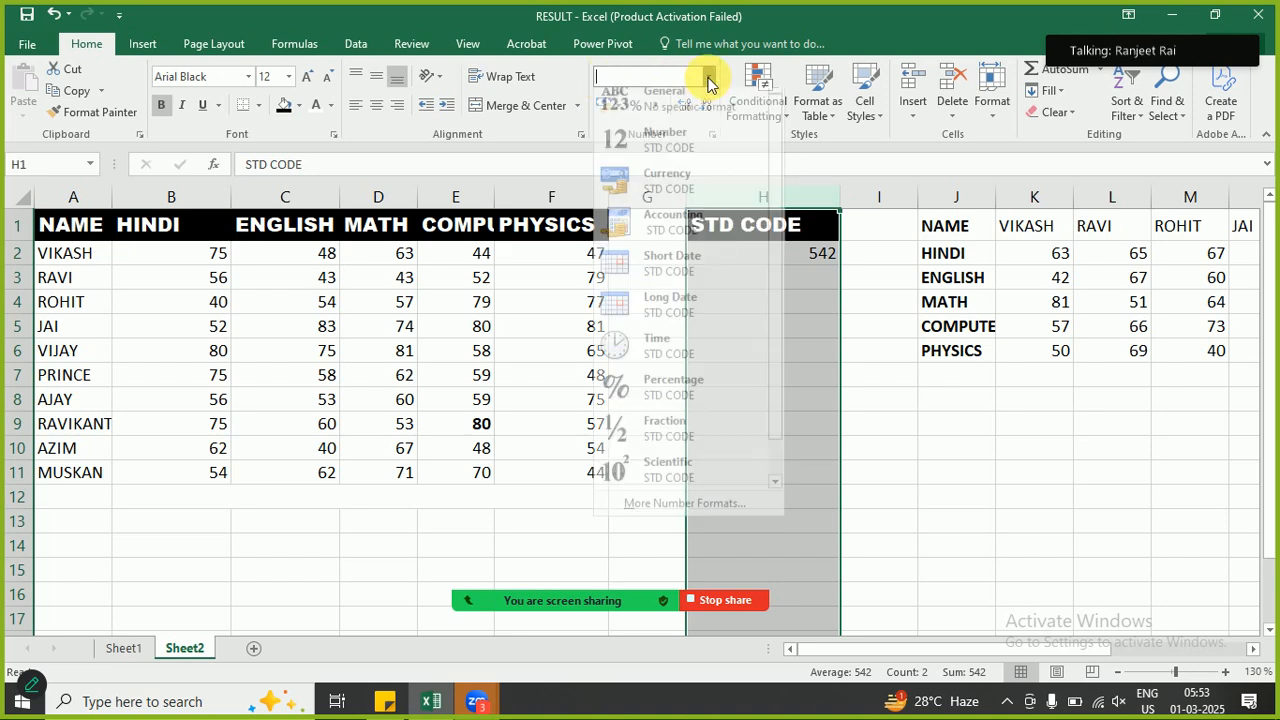
pyautogui.click(712, 514)
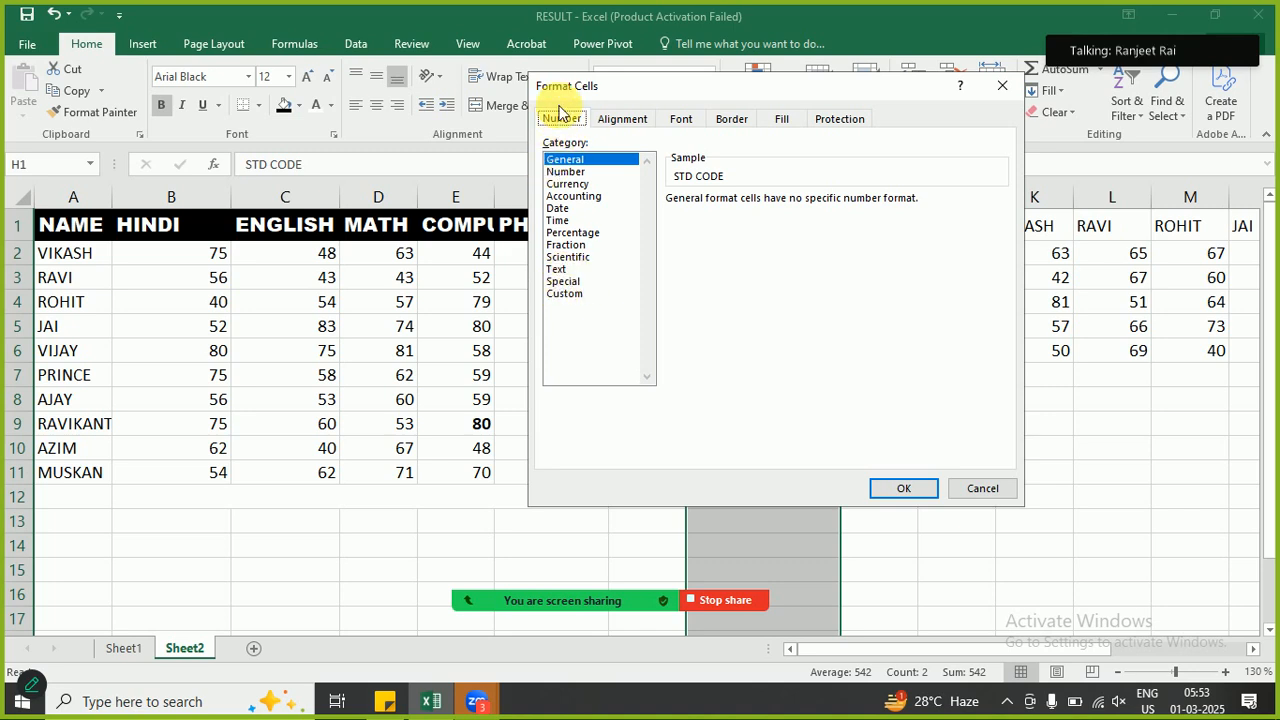
pyautogui.click(566, 294)
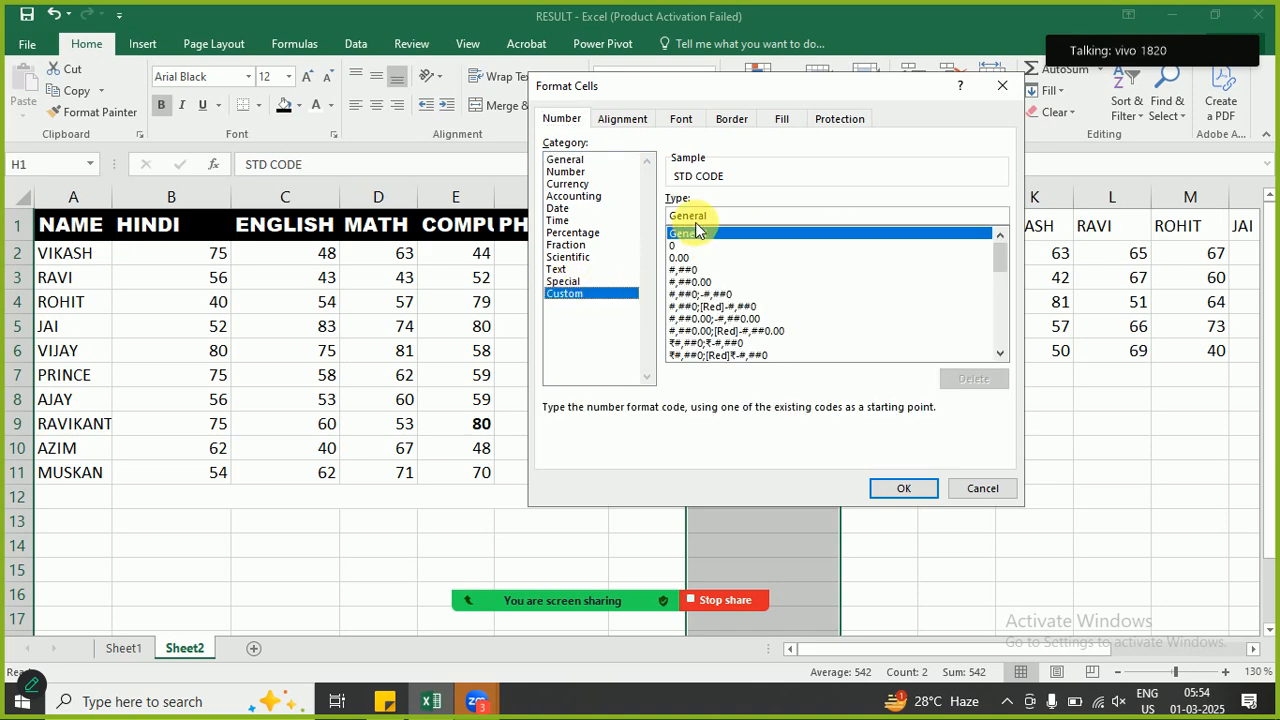
pyautogui.moveTo(722, 226); pyautogui.dragTo(657, 222)
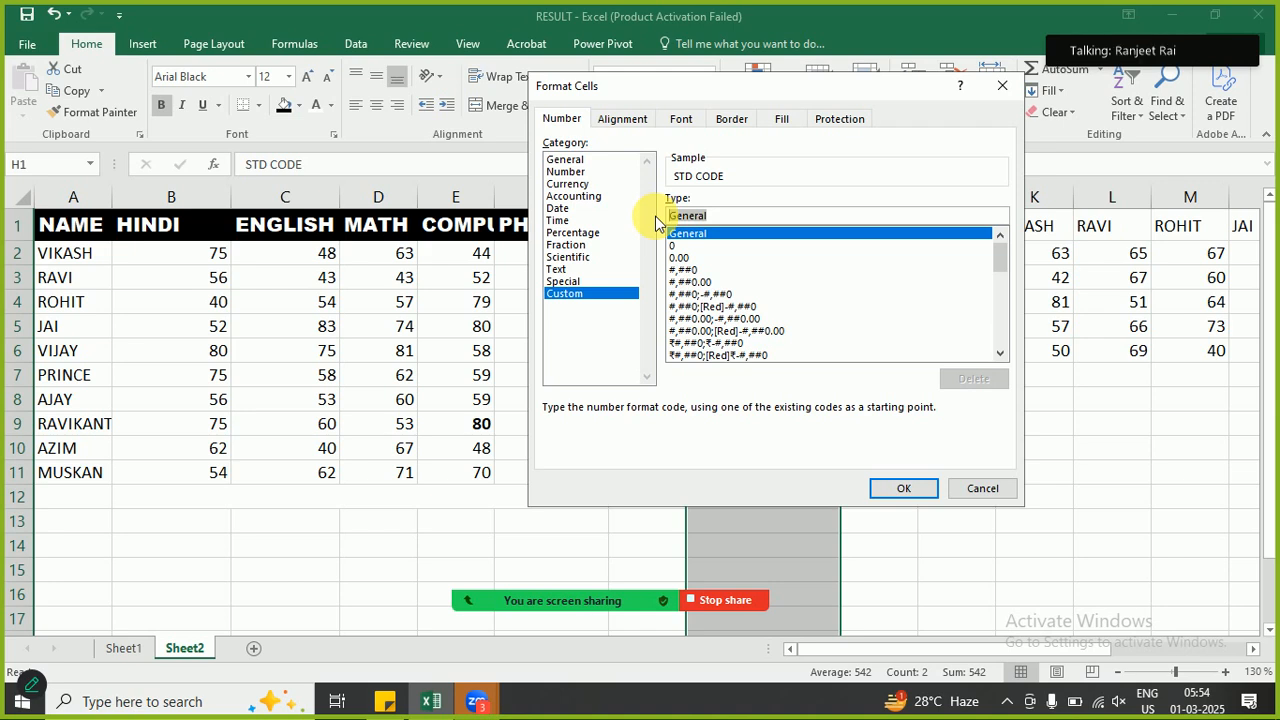
pyautogui.write('0000')
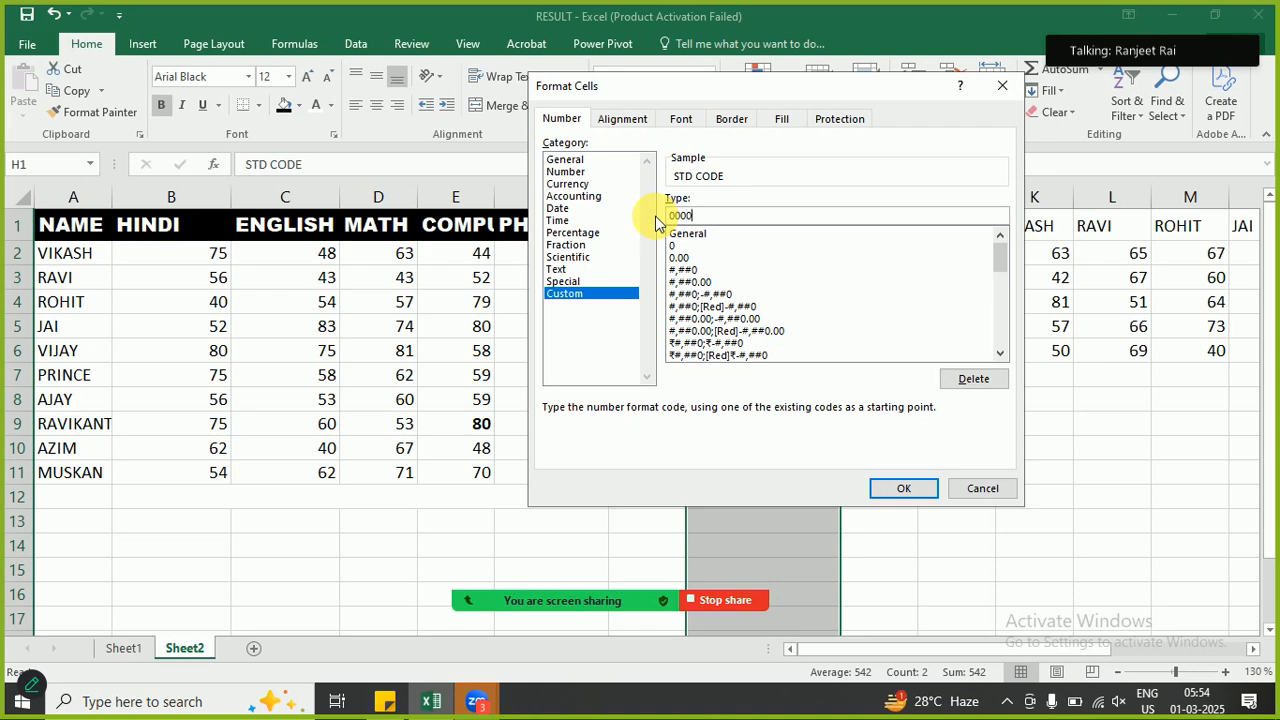
pyautogui.click(905, 489)
# - Enter the STD codes 963, 852 and 741 in cells H3 to H5
pyautogui.click(758, 281)
pyautogui.write('963')
pyautogui.press('Return')
pyautogui.write('852')
pyautogui.press('Return')
pyautogui.write('741')
pyautogui.press('Return')
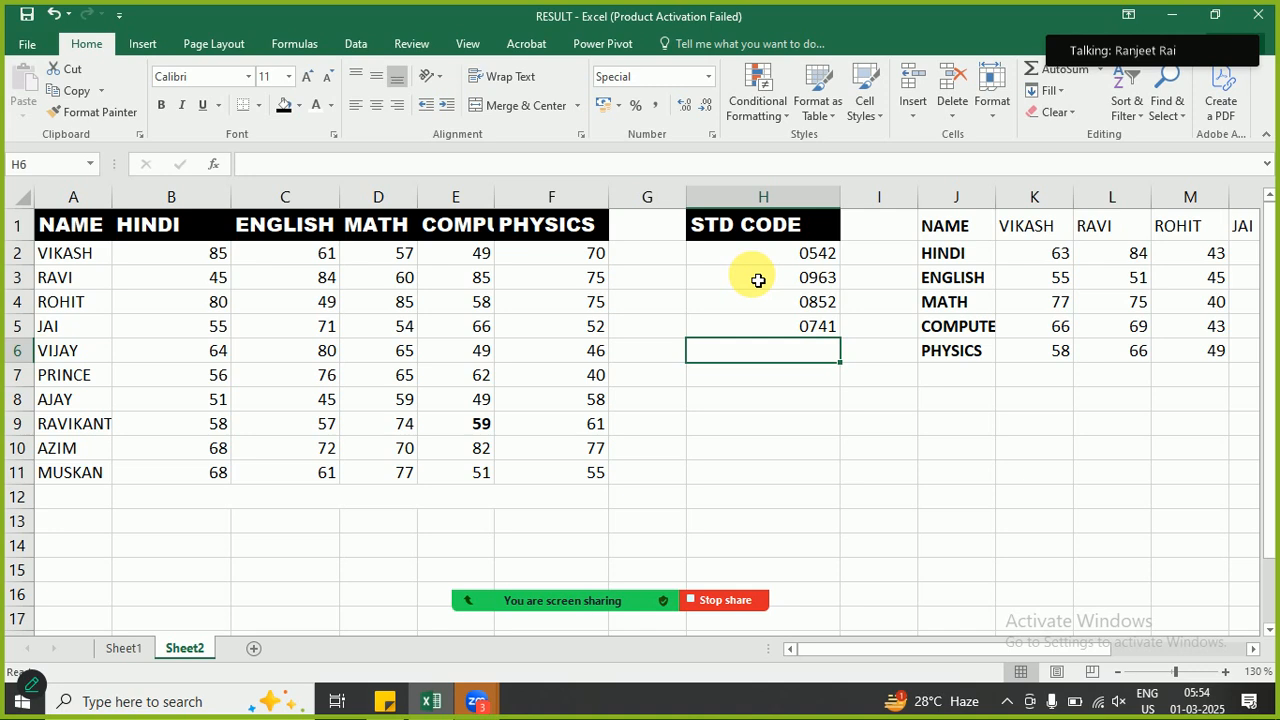
# - Widen column I and enter the heading CONTACT NO. in cell I1
pyautogui.moveTo(917, 200); pyautogui.dragTo(1066, 206)
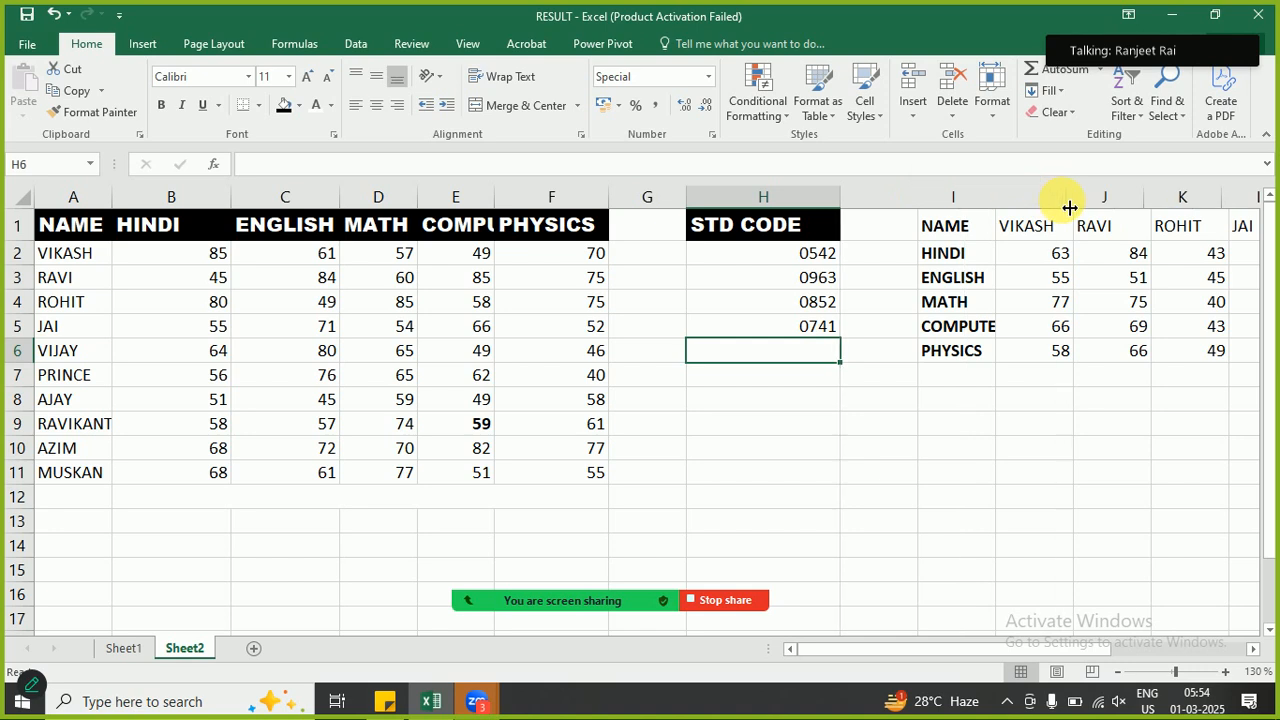
pyautogui.click(953, 231)
pyautogui.write('CONTACCT')
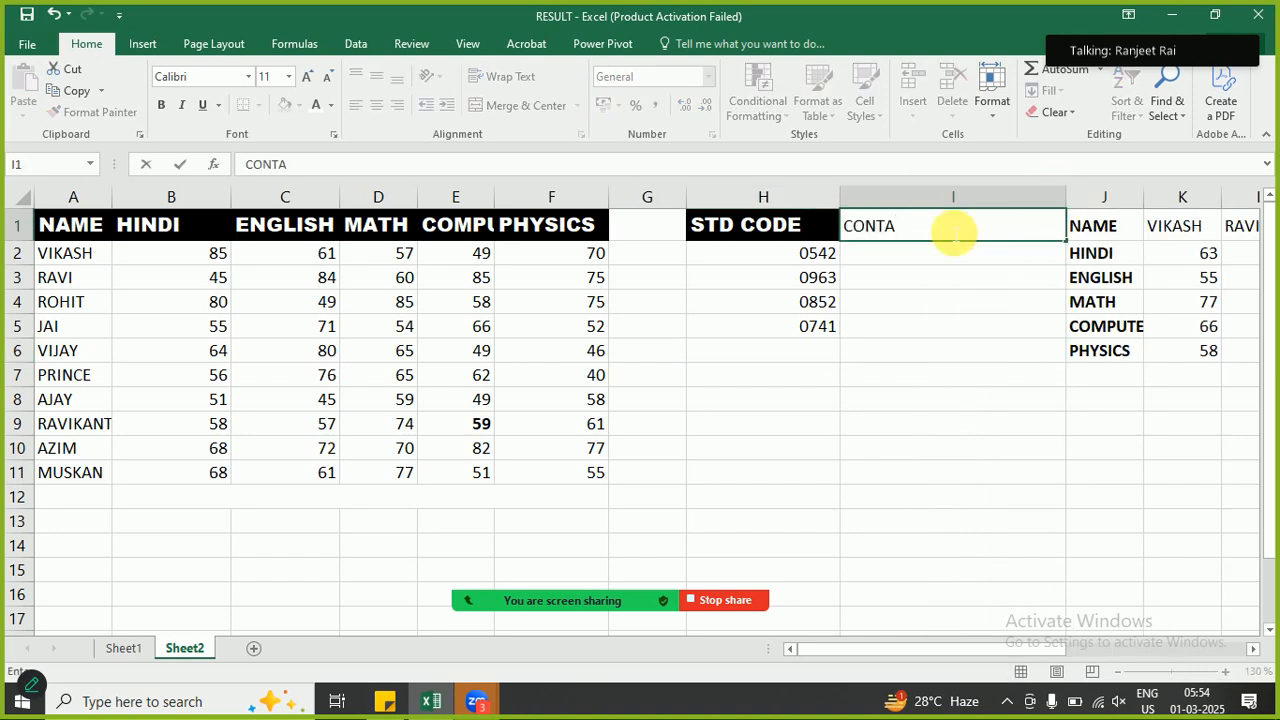
pyautogui.press('BackSpace')
pyautogui.press('BackSpace')
pyautogui.write('T NO.')
pyautogui.press('Return')
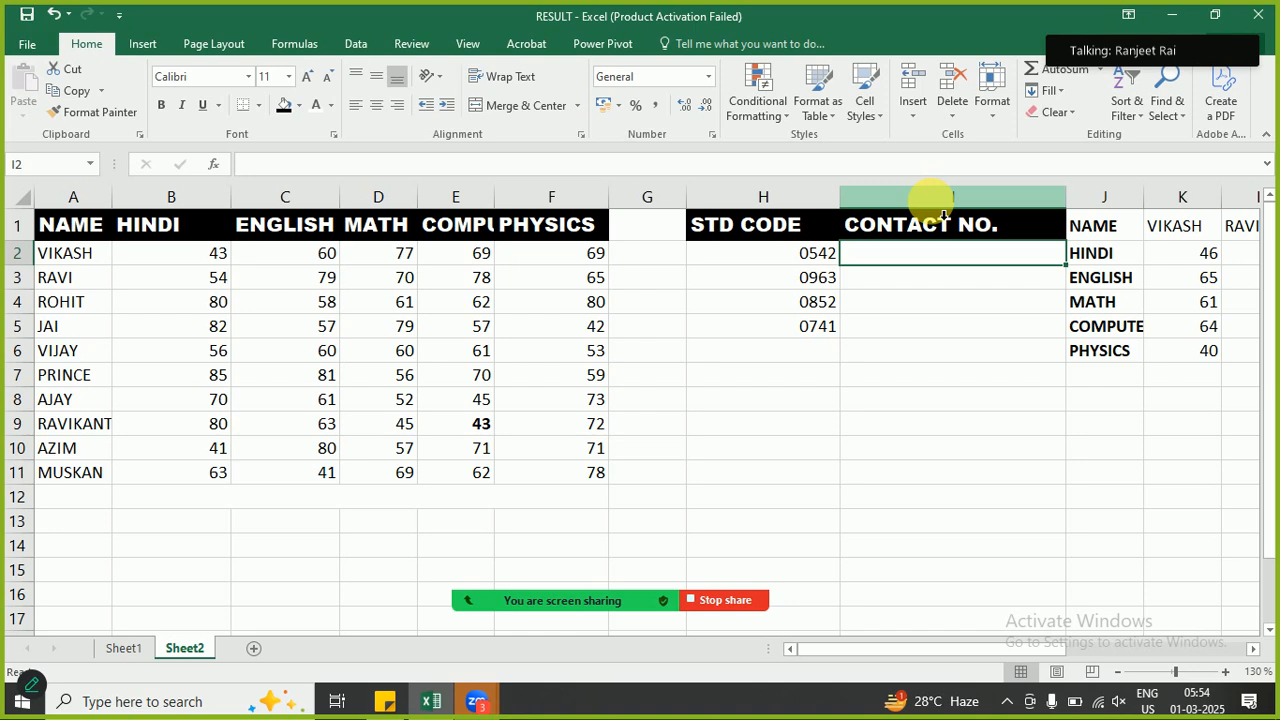
pyautogui.click(944, 205)
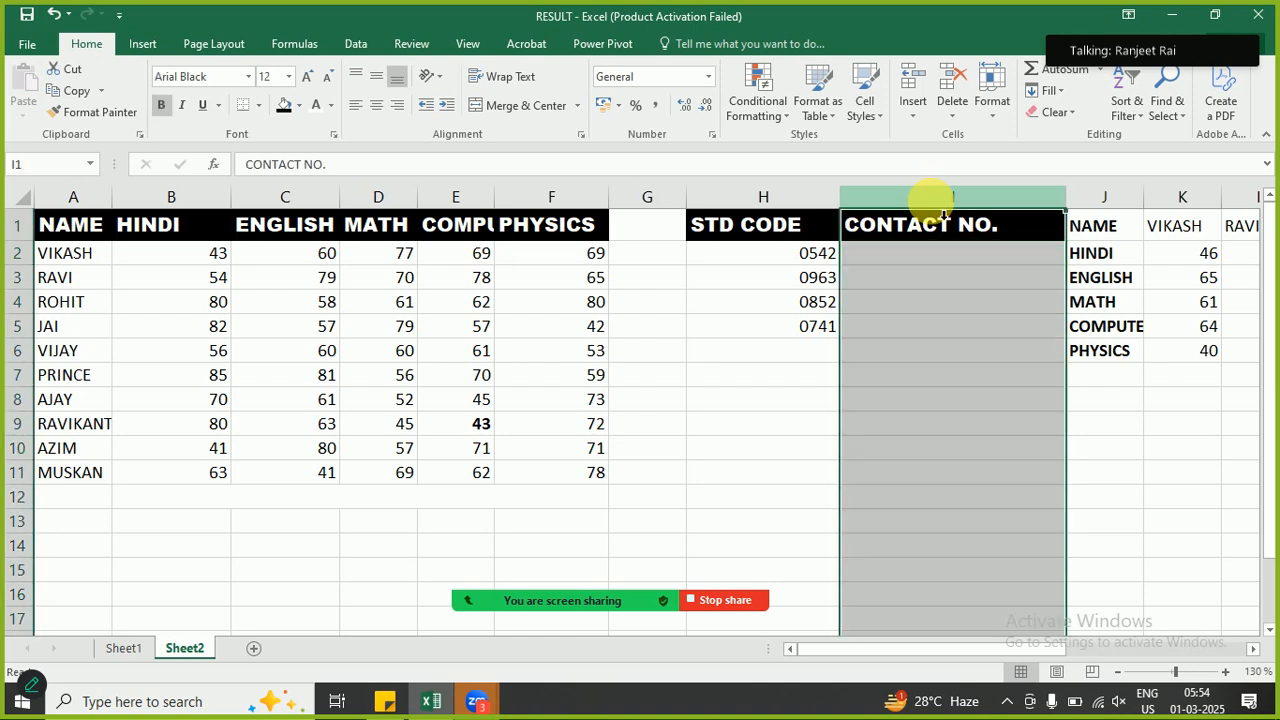
pyautogui.click(709, 77)
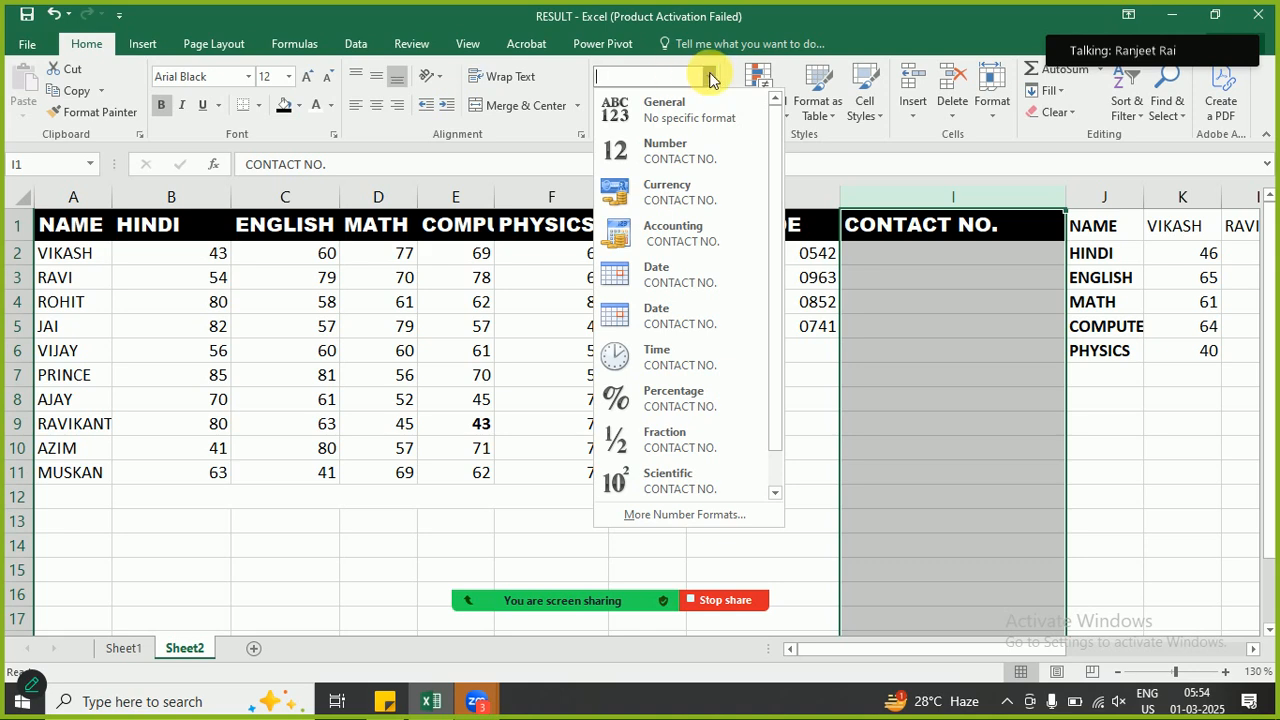
pyautogui.click(646, 516)
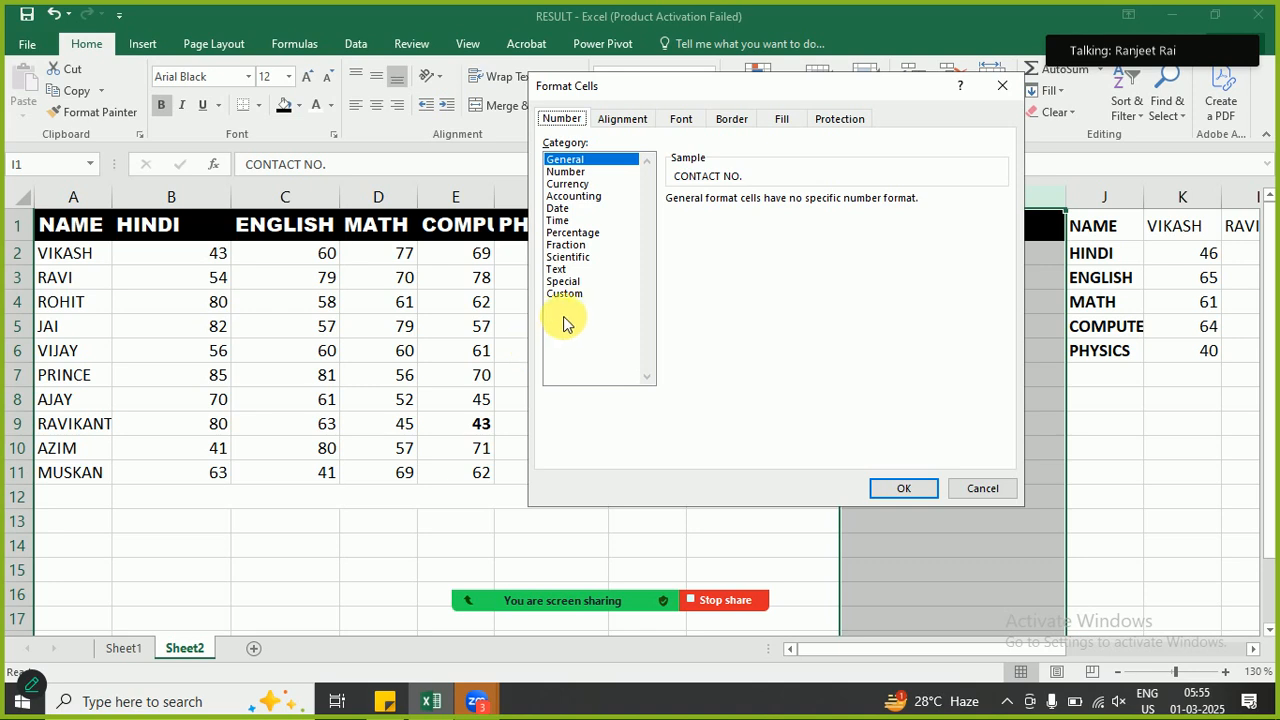
pyautogui.click(565, 294)
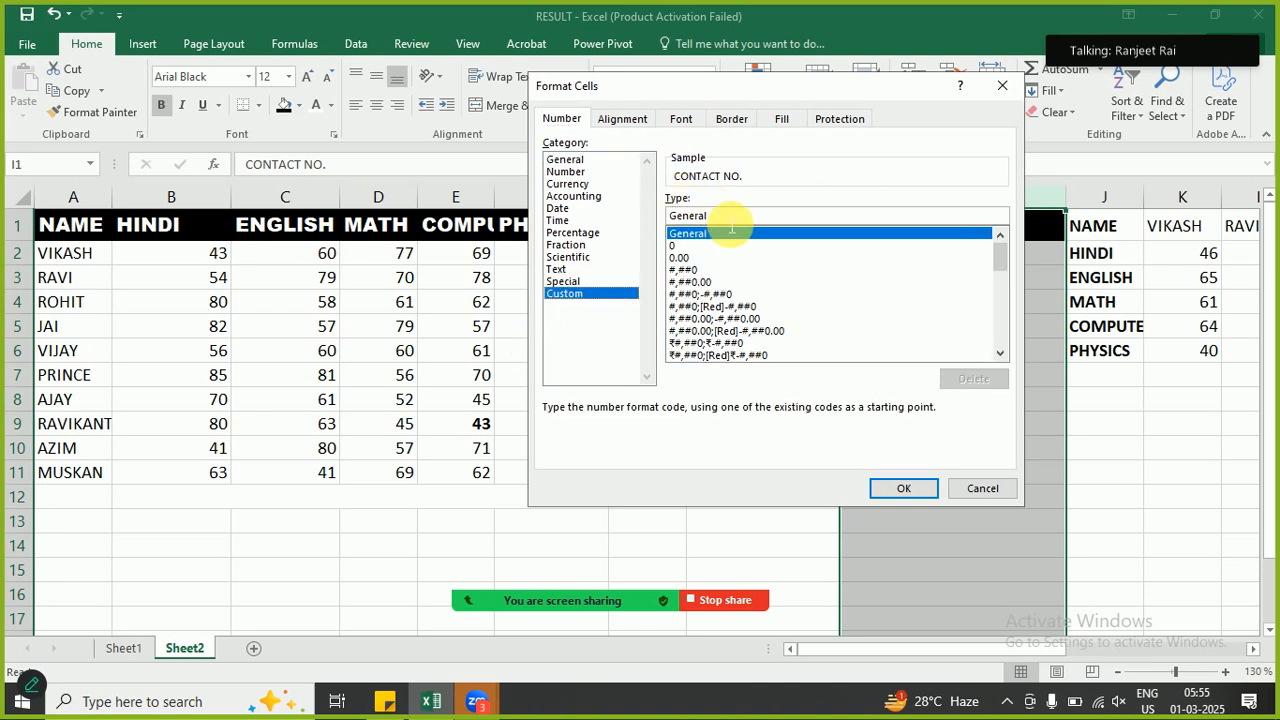
pyautogui.moveTo(712, 216); pyautogui.dragTo(660, 217)
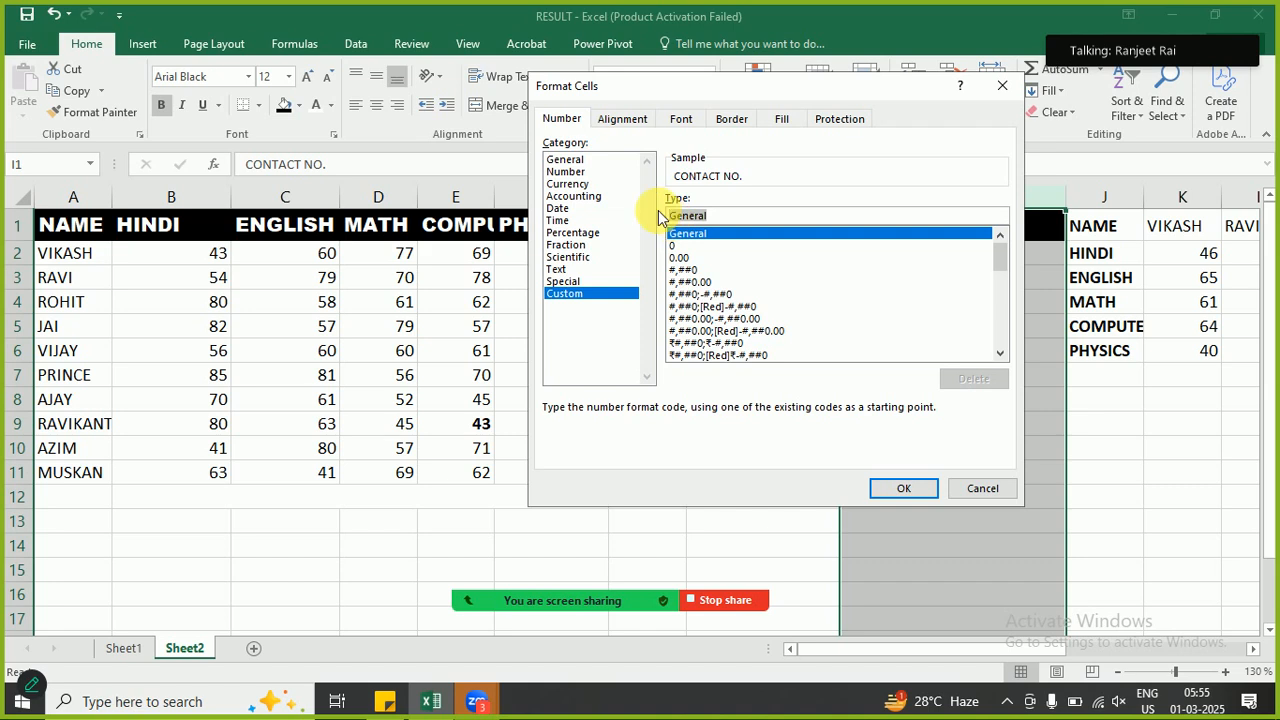
pyautogui.write('+91 000')
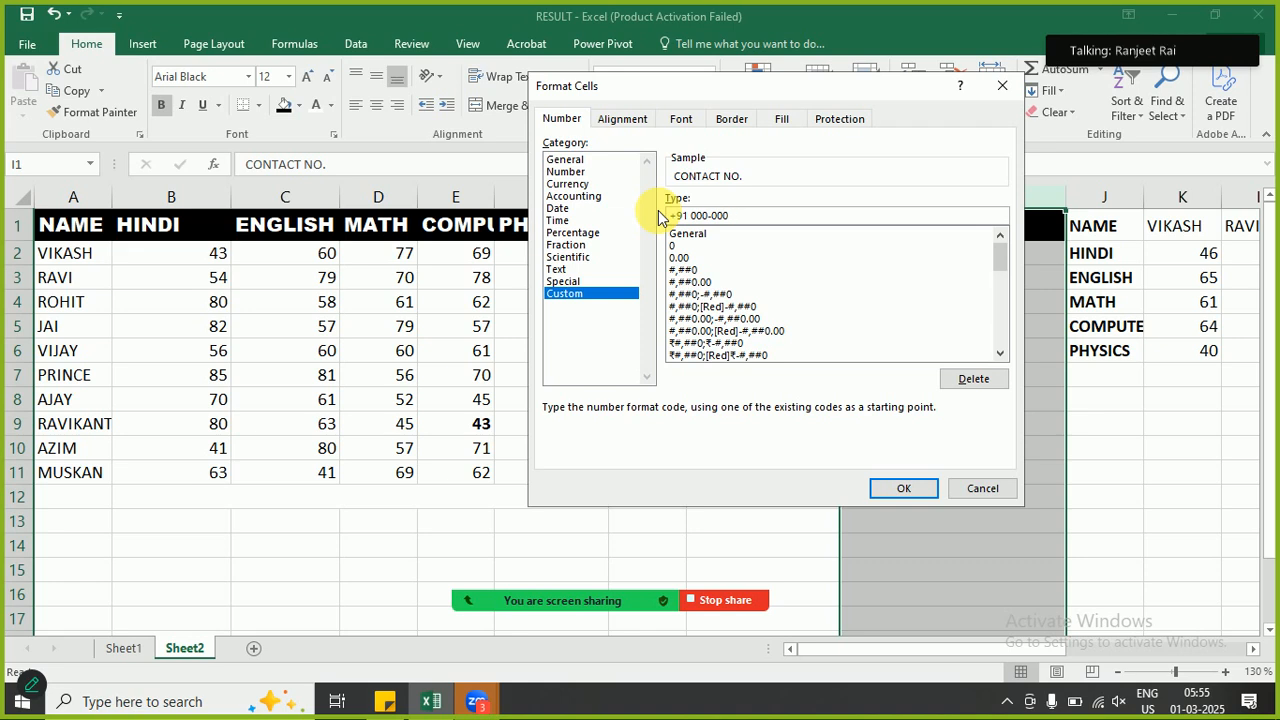
pyautogui.write('-0000')
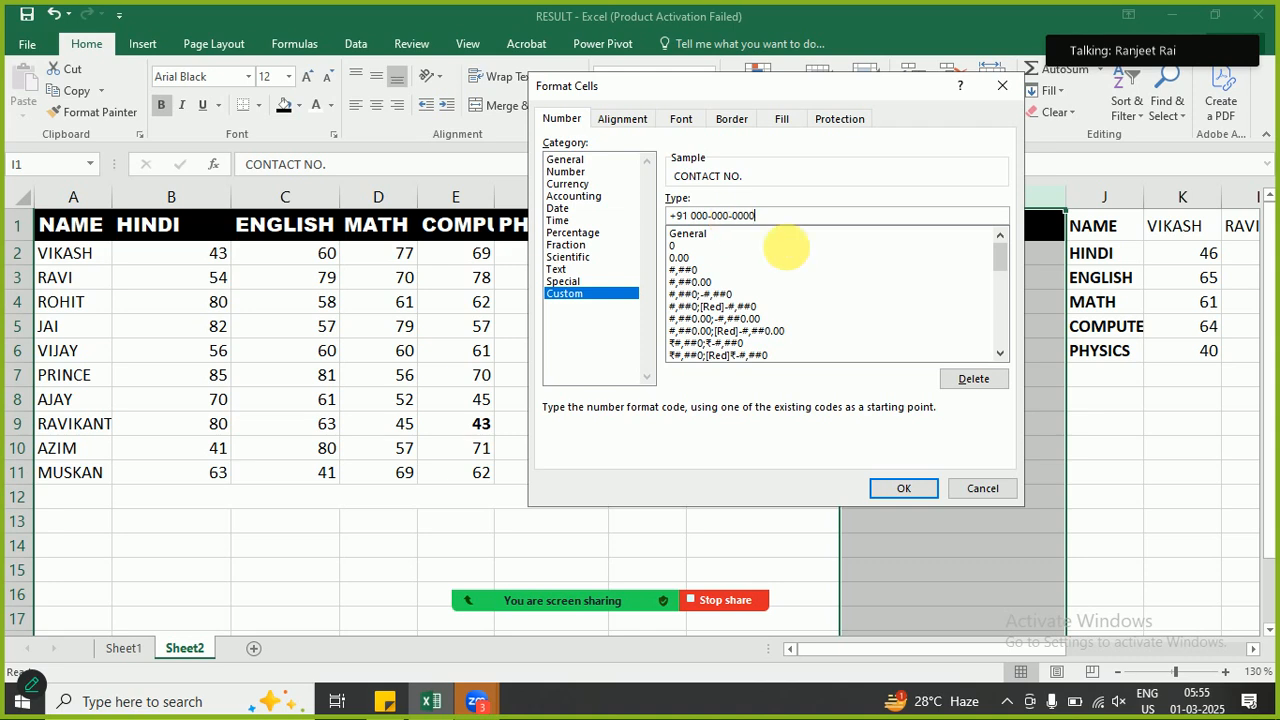
pyautogui.click(905, 489)
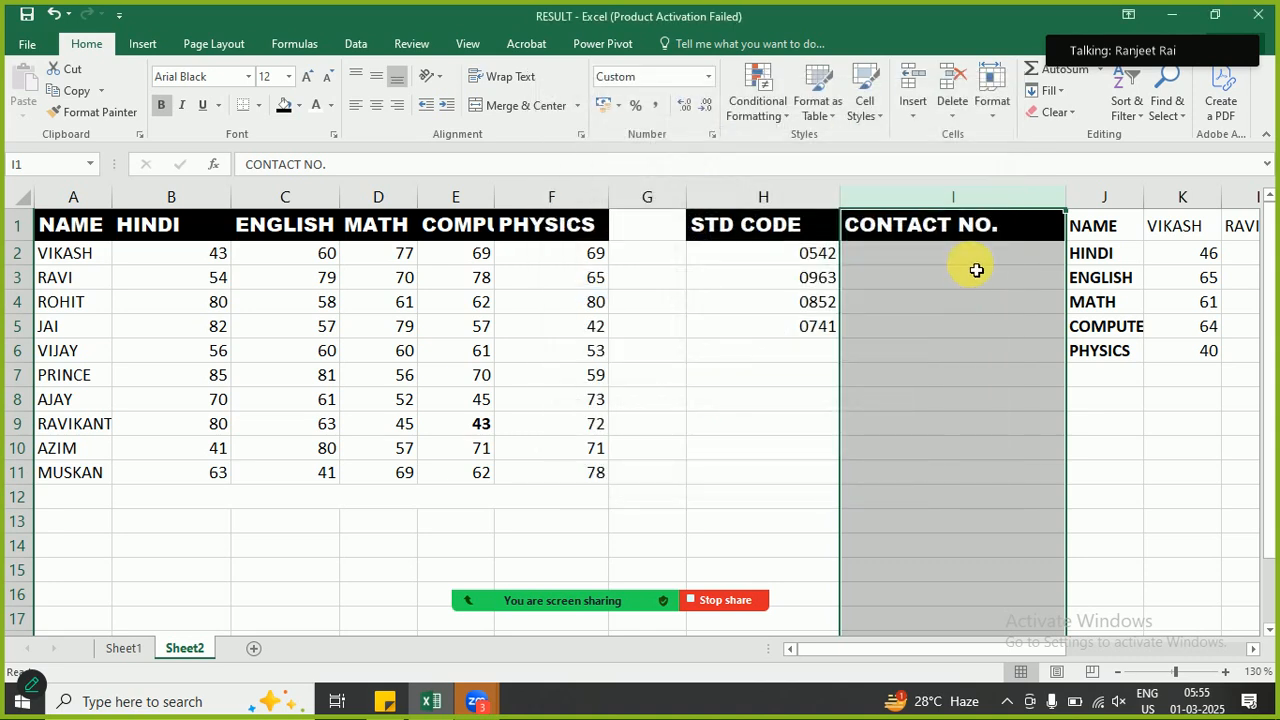
# - Enter two ten-digit contact numbers without separators in cells I2 and I3
pyautogui.click(961, 261)
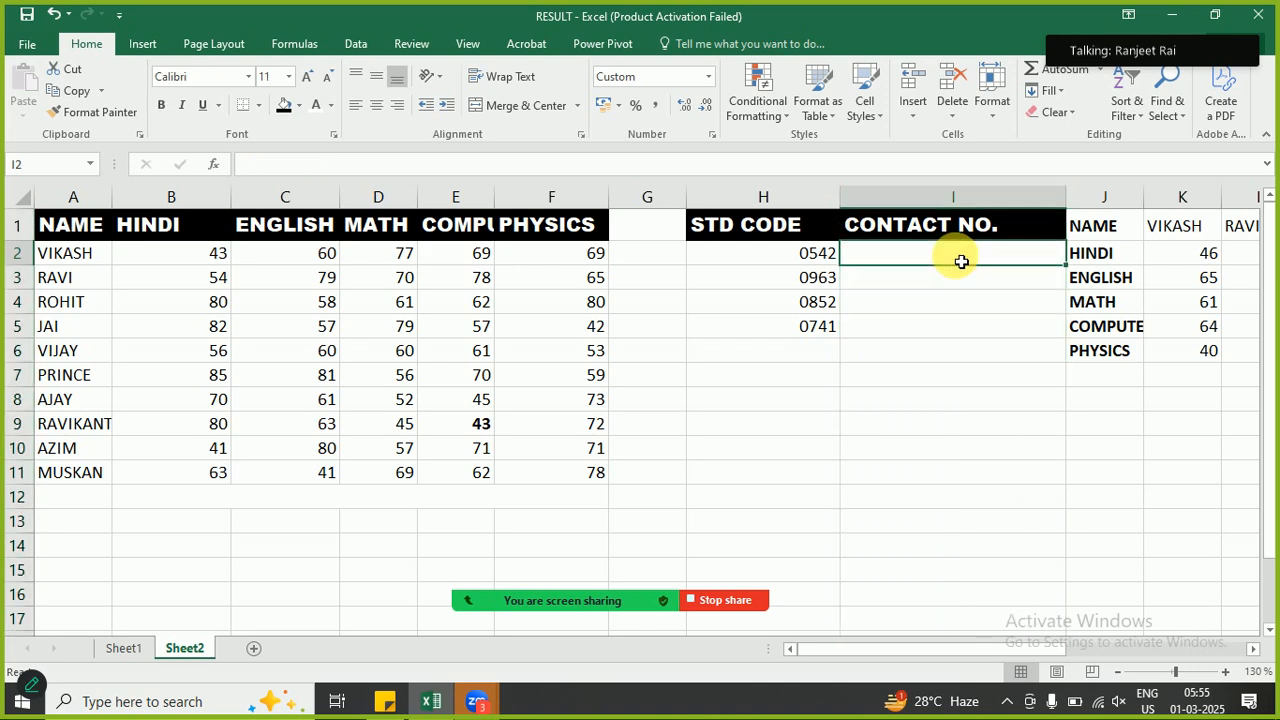
pyautogui.write('987-')
pyautogui.write('654-3')
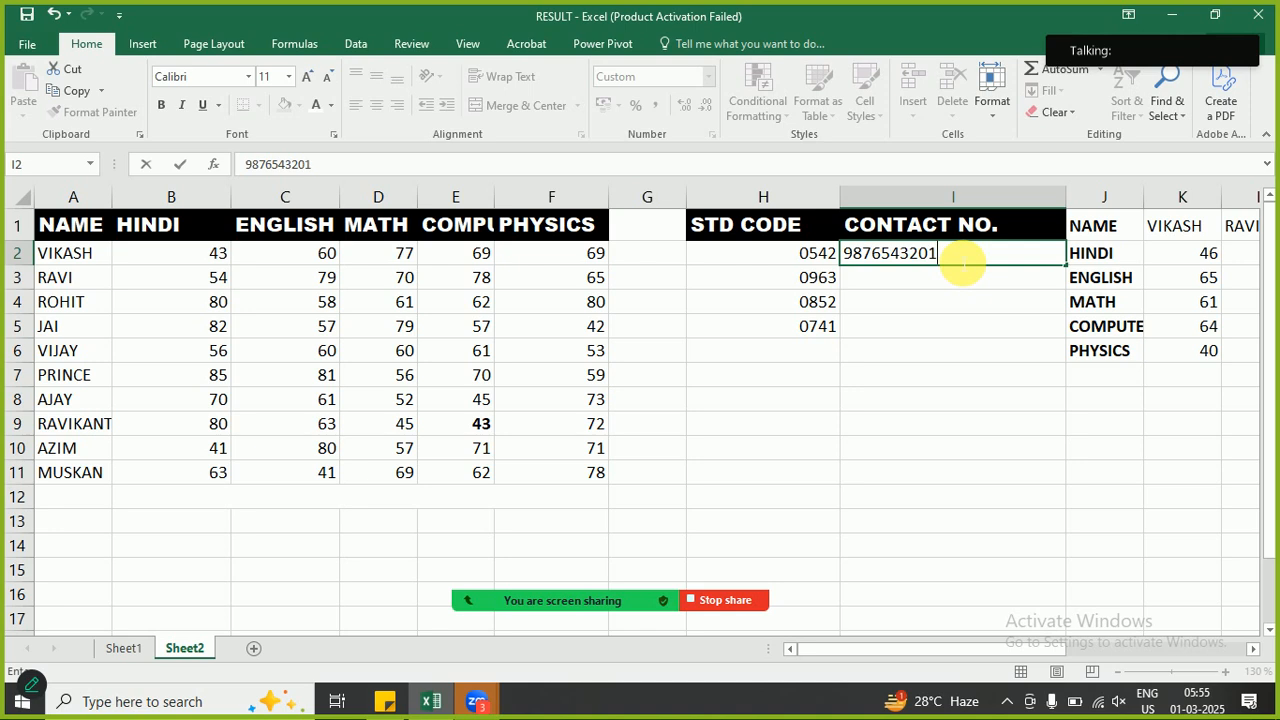
pyautogui.write('201')
pyautogui.press('Return')
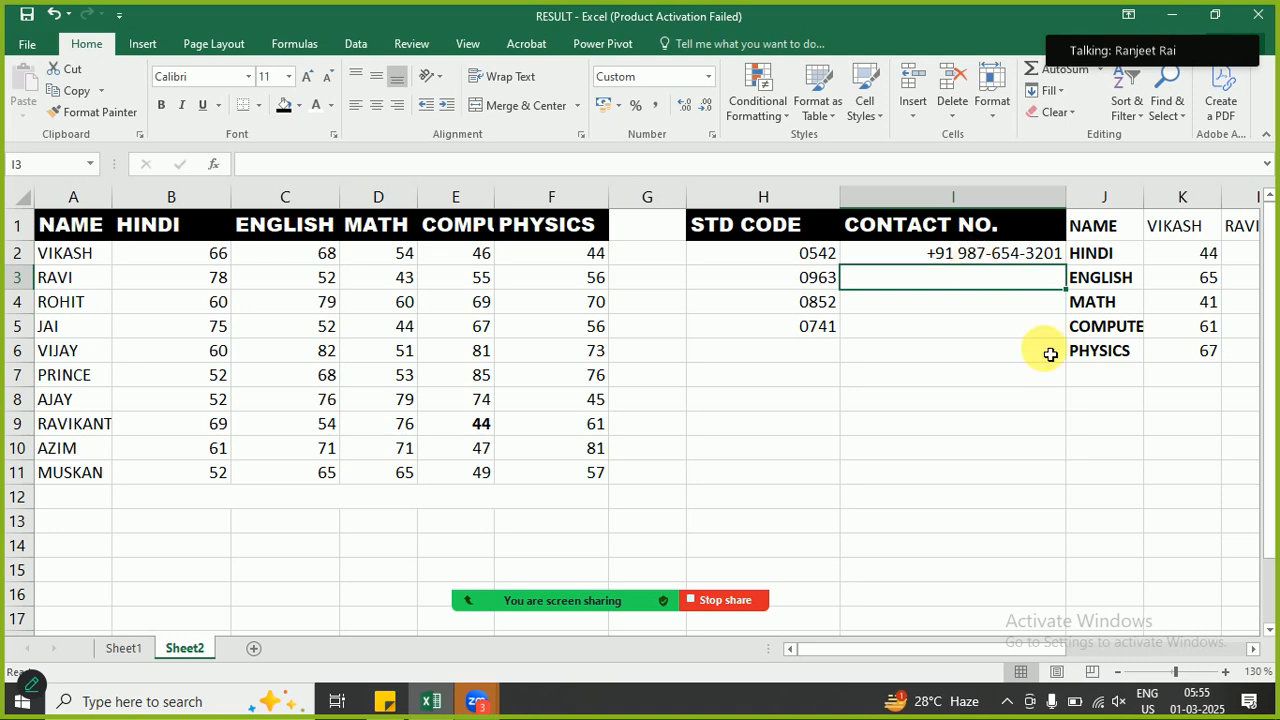
pyautogui.write('789-')
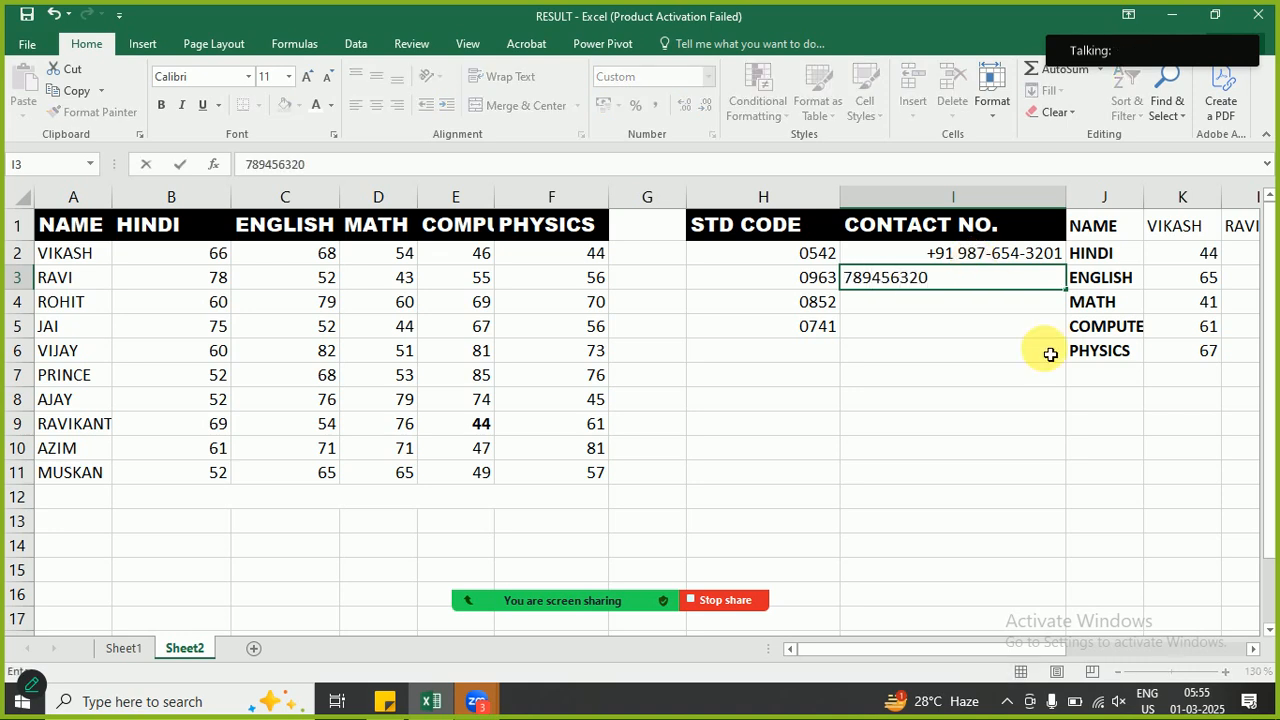
pyautogui.write('456-3201')
pyautogui.press('Return')
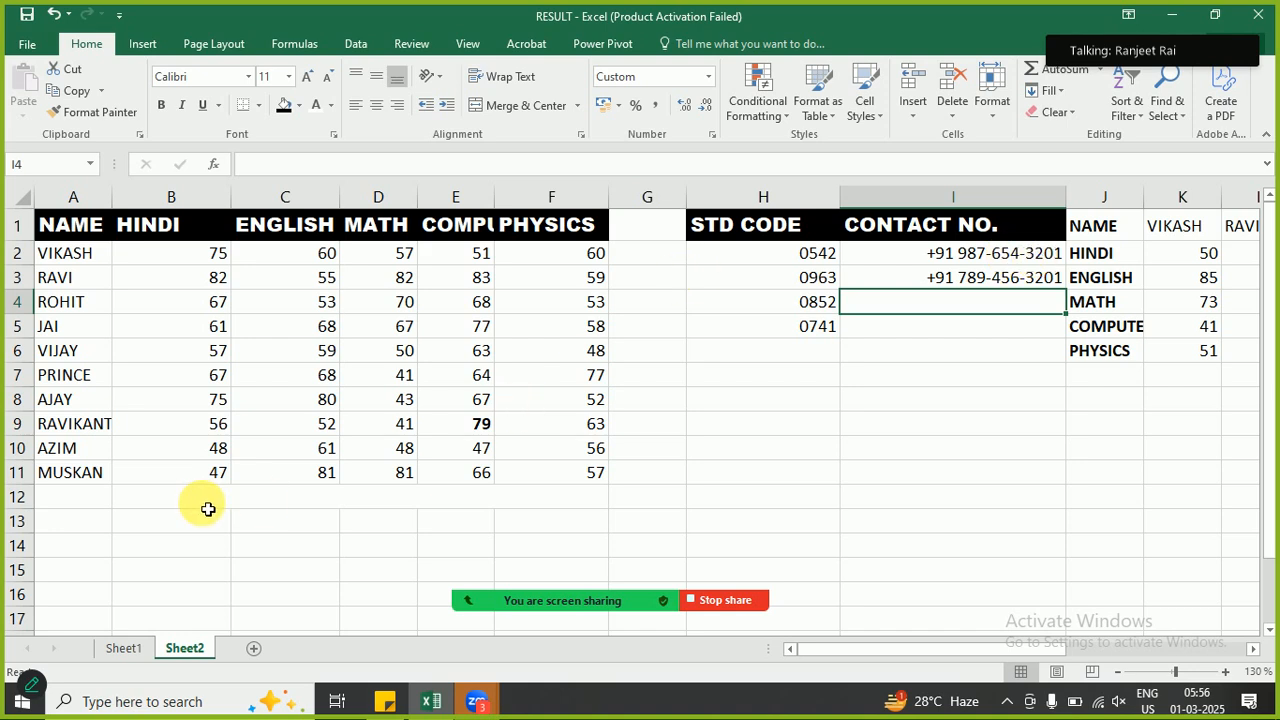
# - Highlight the HINDI marks in B2:B11 greater than 60 with Green Fill with Dark Green Text using conditional formatting
pyautogui.click(80, 299)
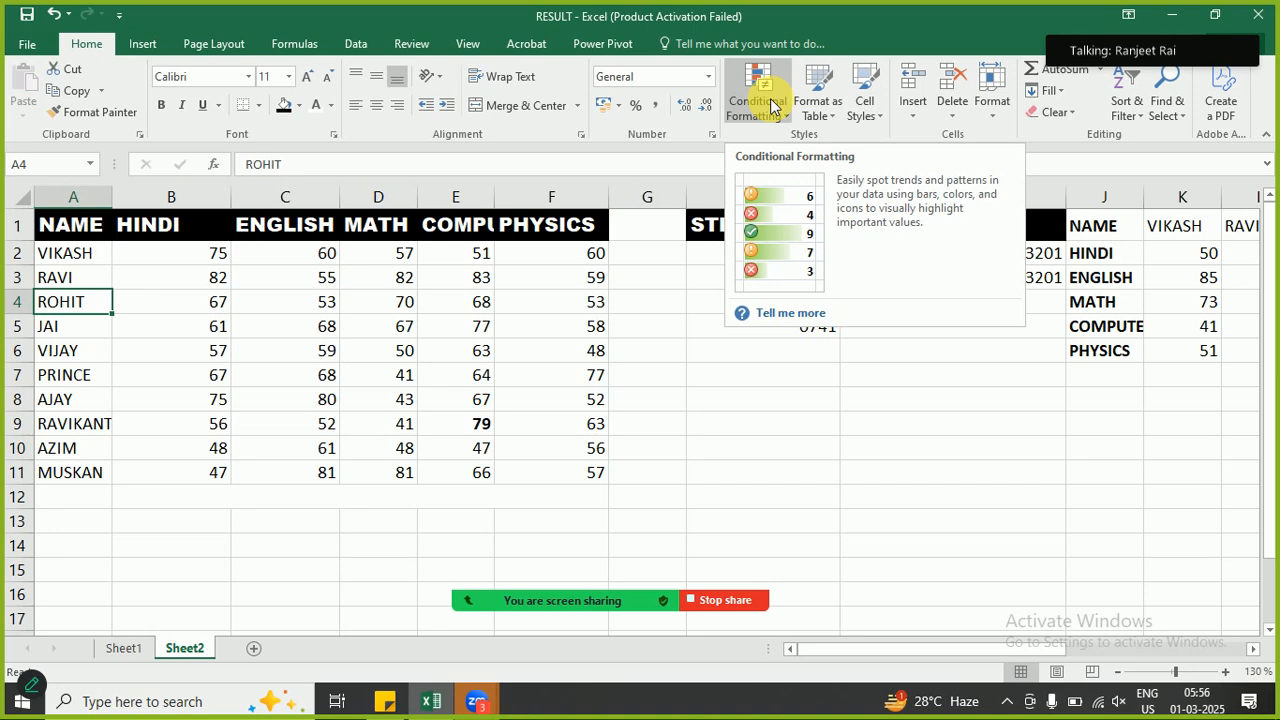
pyautogui.click(145, 262)
pyautogui.moveTo(145, 262); pyautogui.dragTo(152, 472)
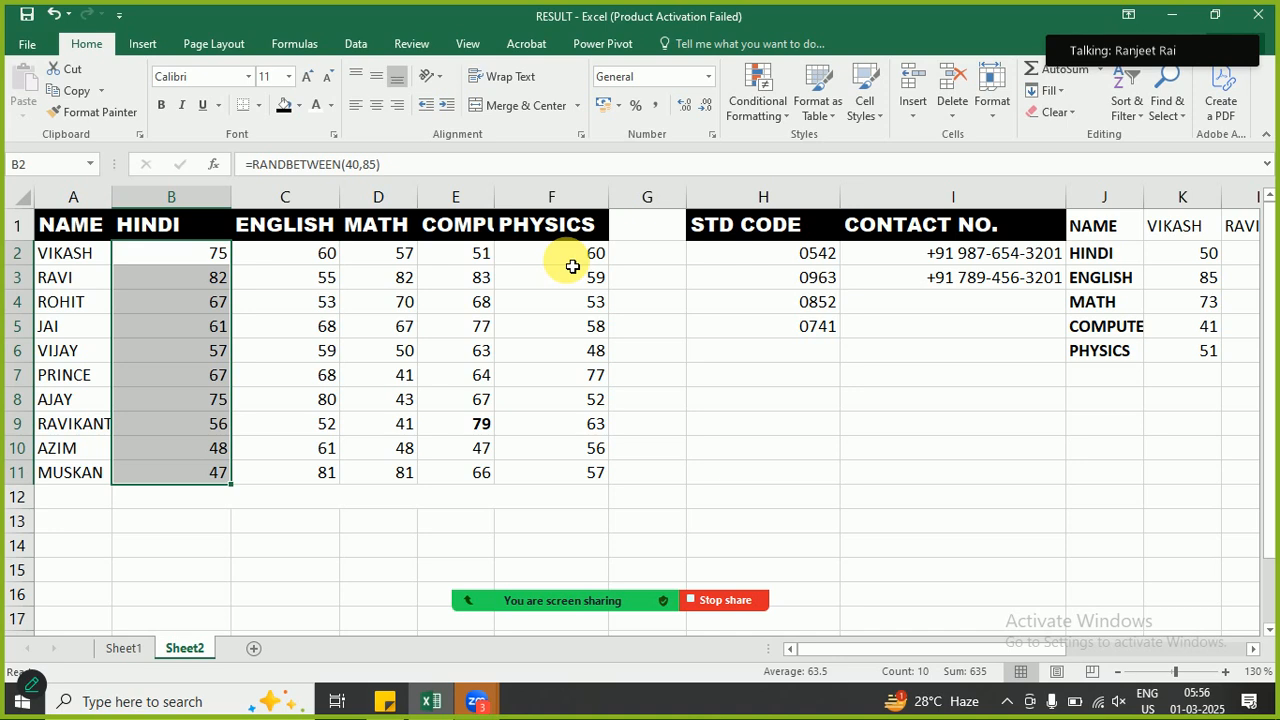
pyautogui.click(762, 113)
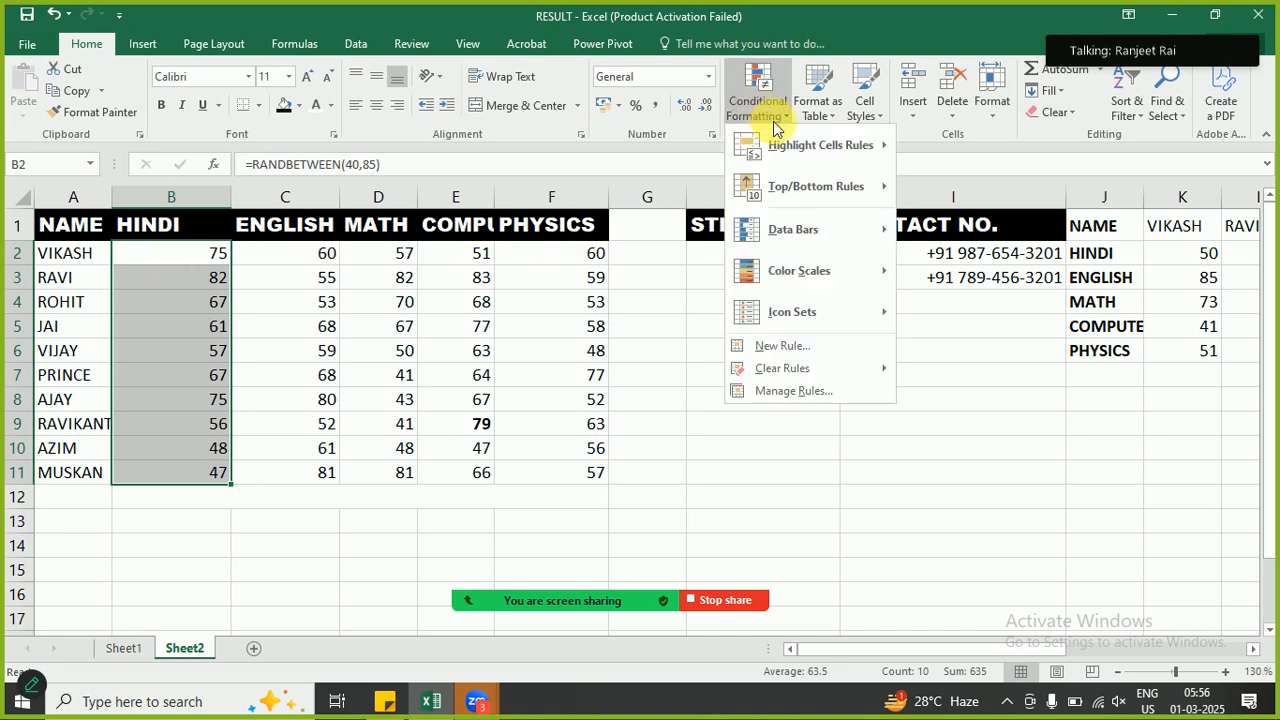
pyautogui.moveTo(798, 150)
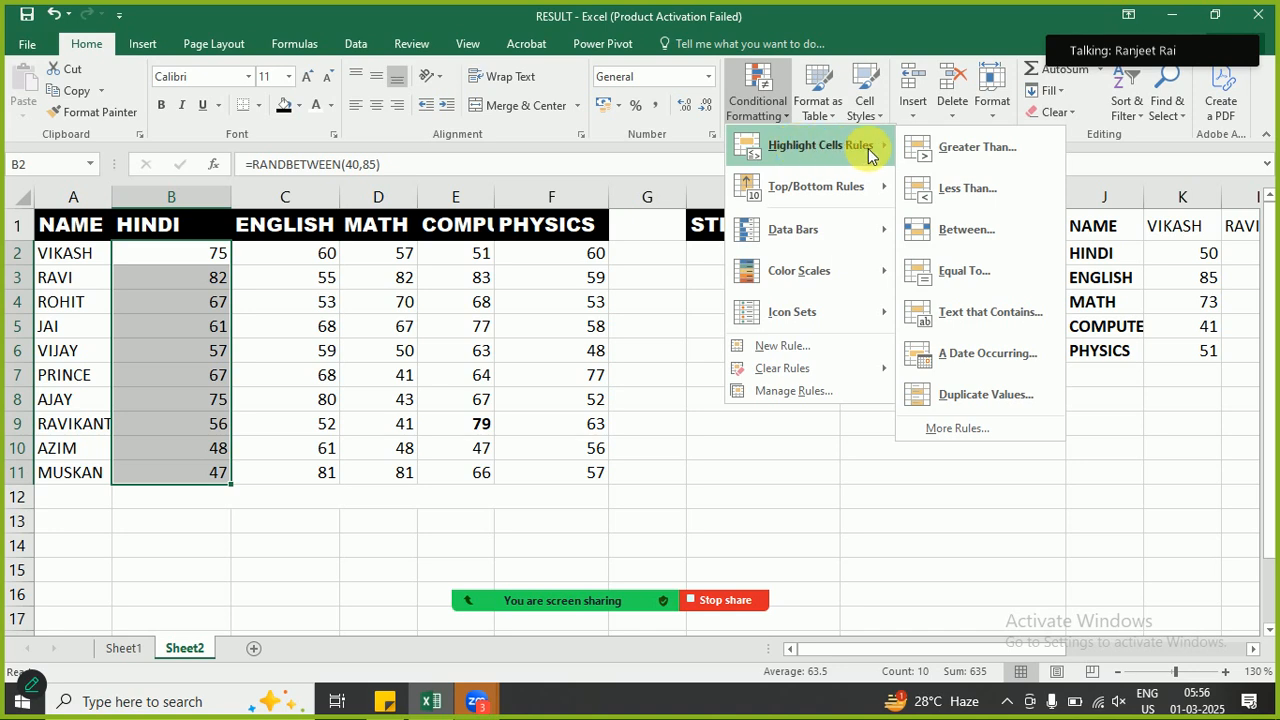
pyautogui.click(960, 147)
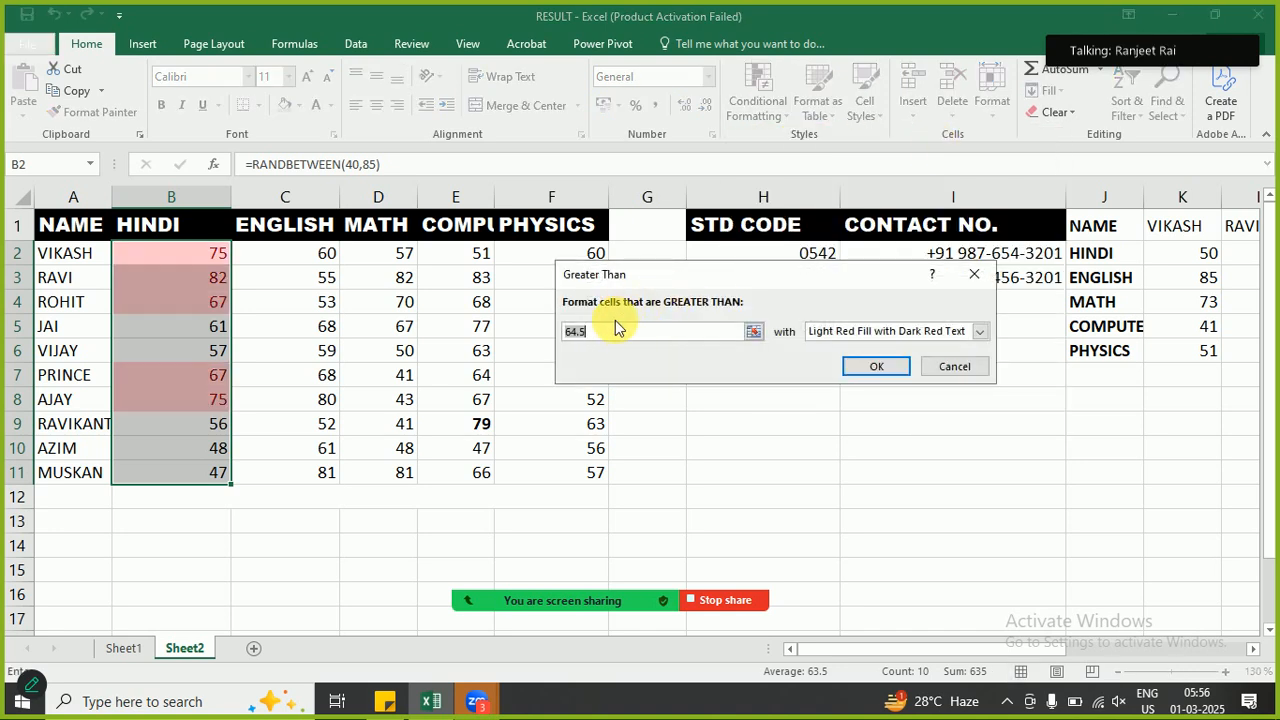
pyautogui.write('60')
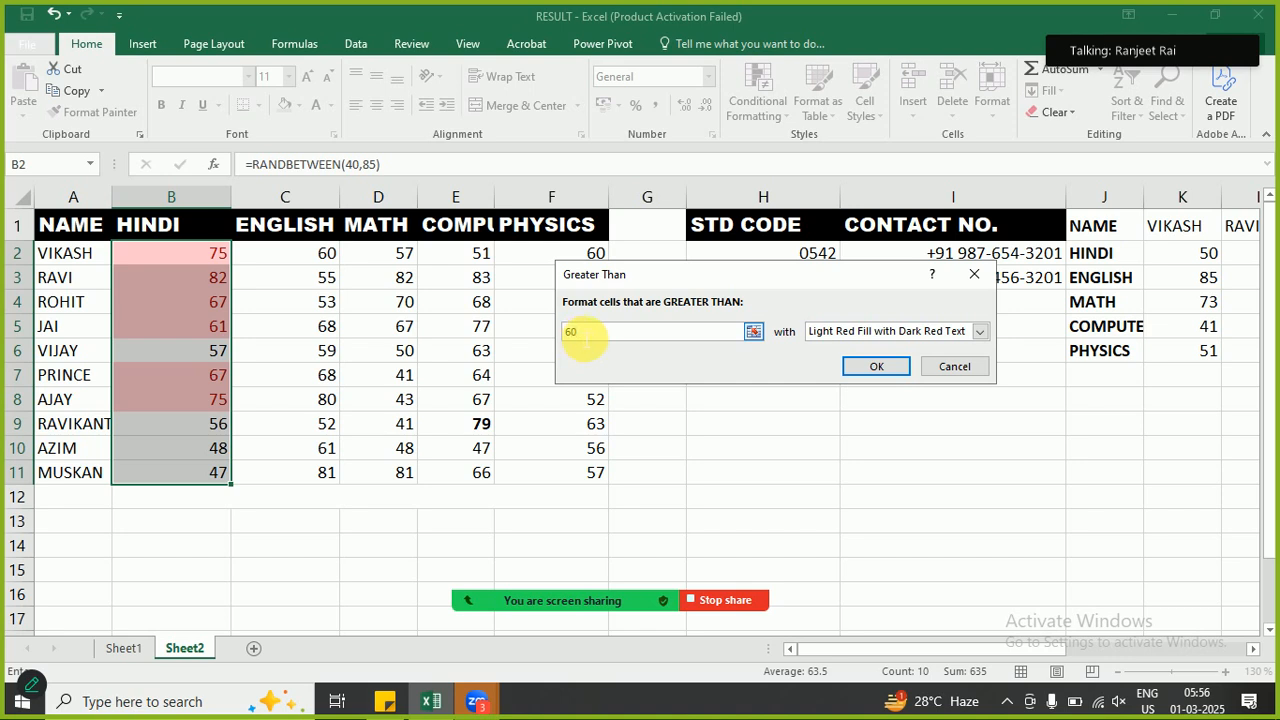
pyautogui.doubleClick(568, 331)
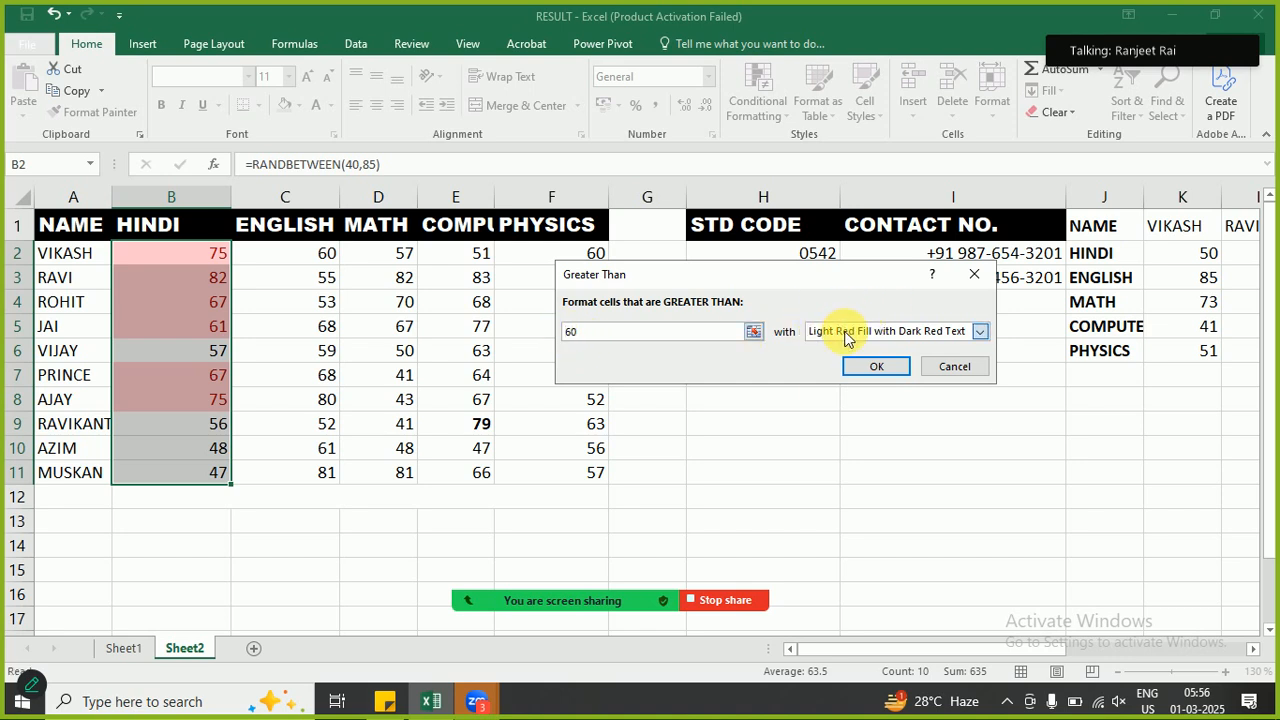
pyautogui.click(845, 331)
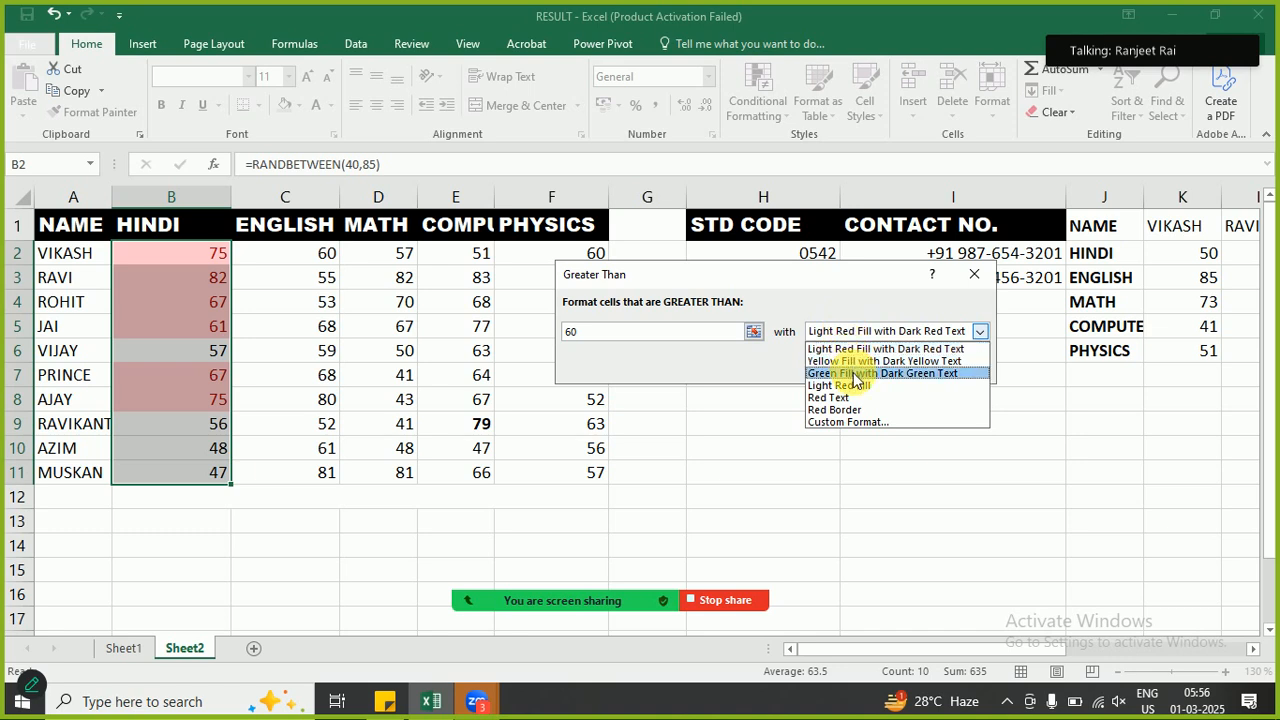
pyautogui.click(853, 373)
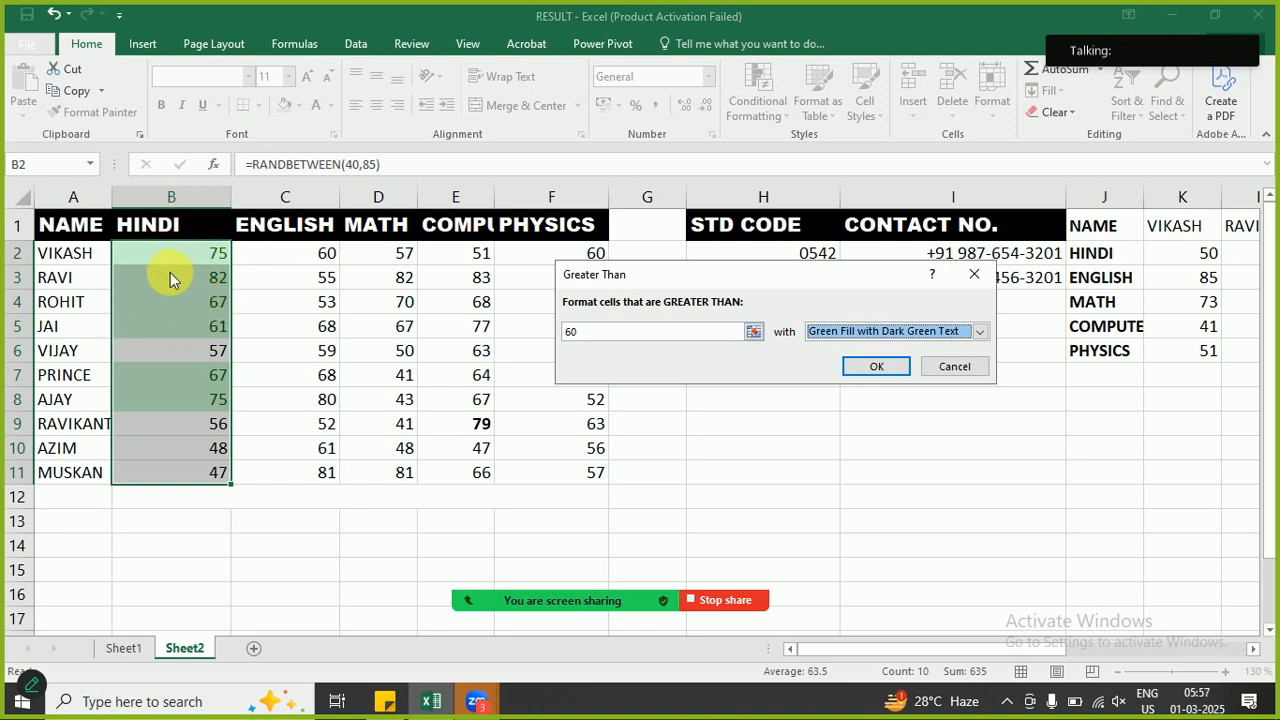
pyautogui.click(876, 367)
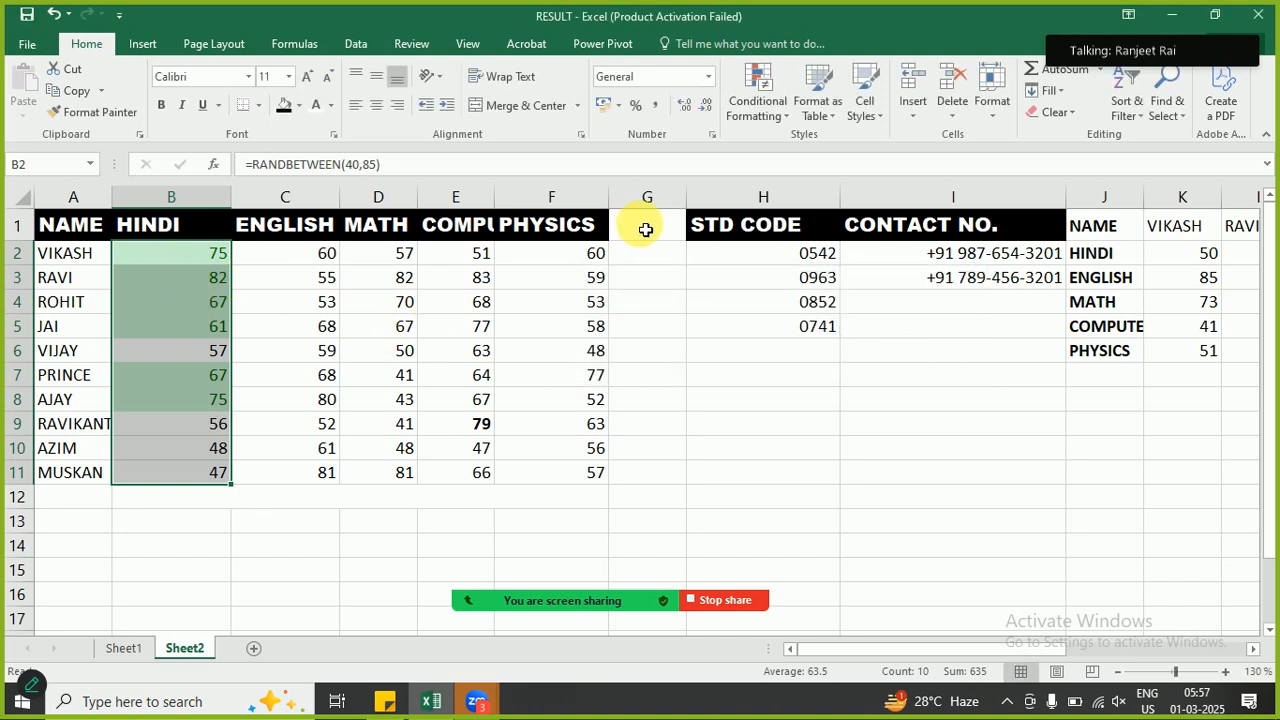
# - Highlight the HINDI marks in B2:B11 between 45 and 60 with Yellow Fill with Dark Yellow Text using conditional formatting
pyautogui.click(775, 100)
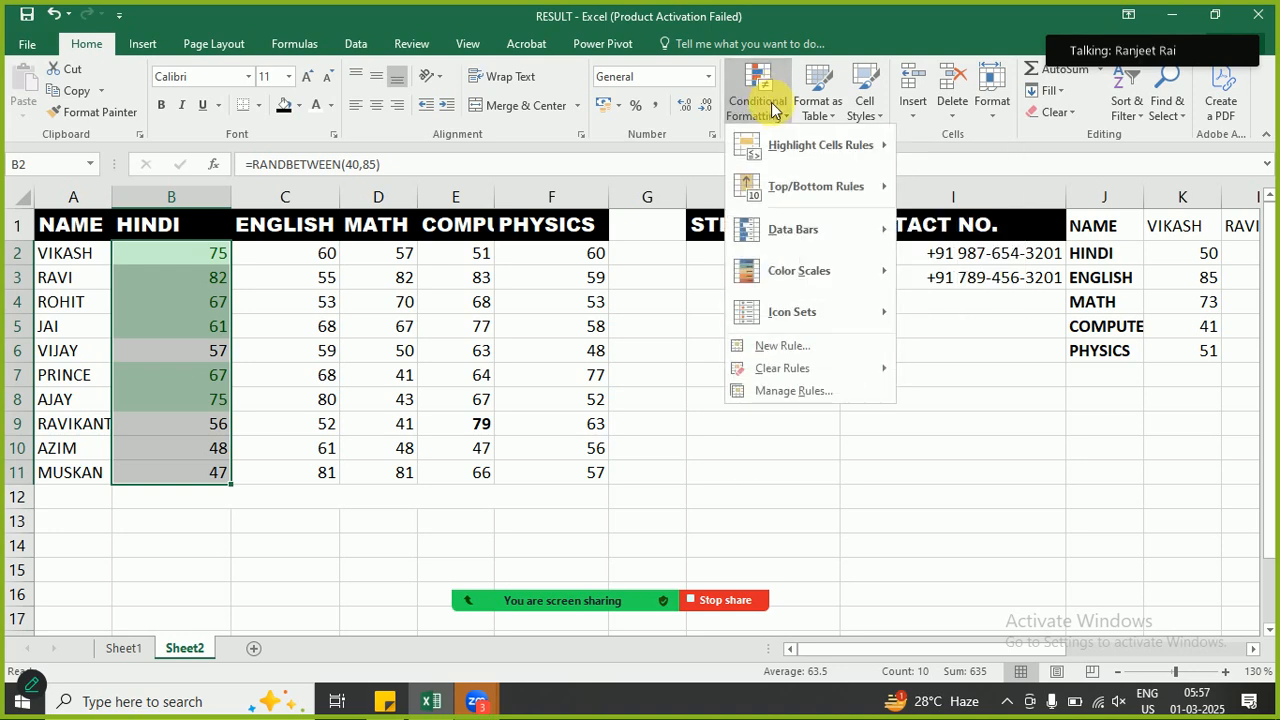
pyautogui.moveTo(790, 143)
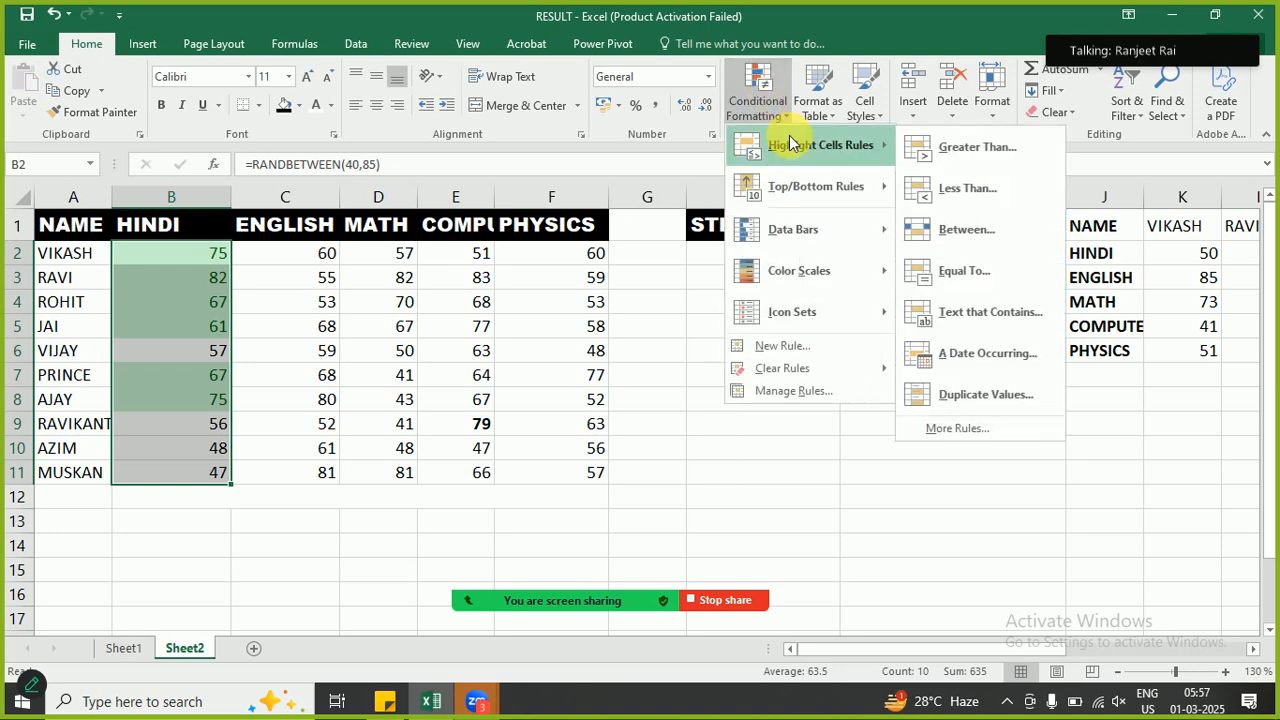
pyautogui.click(954, 234)
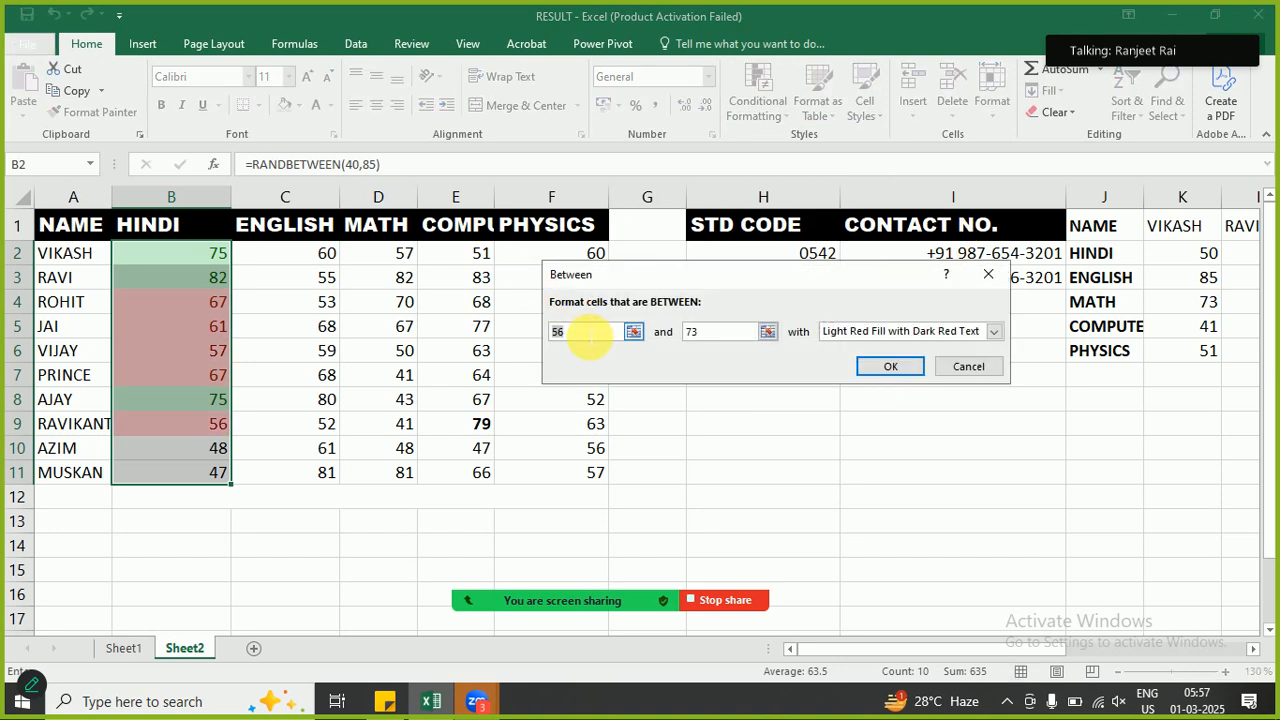
pyautogui.write('45')
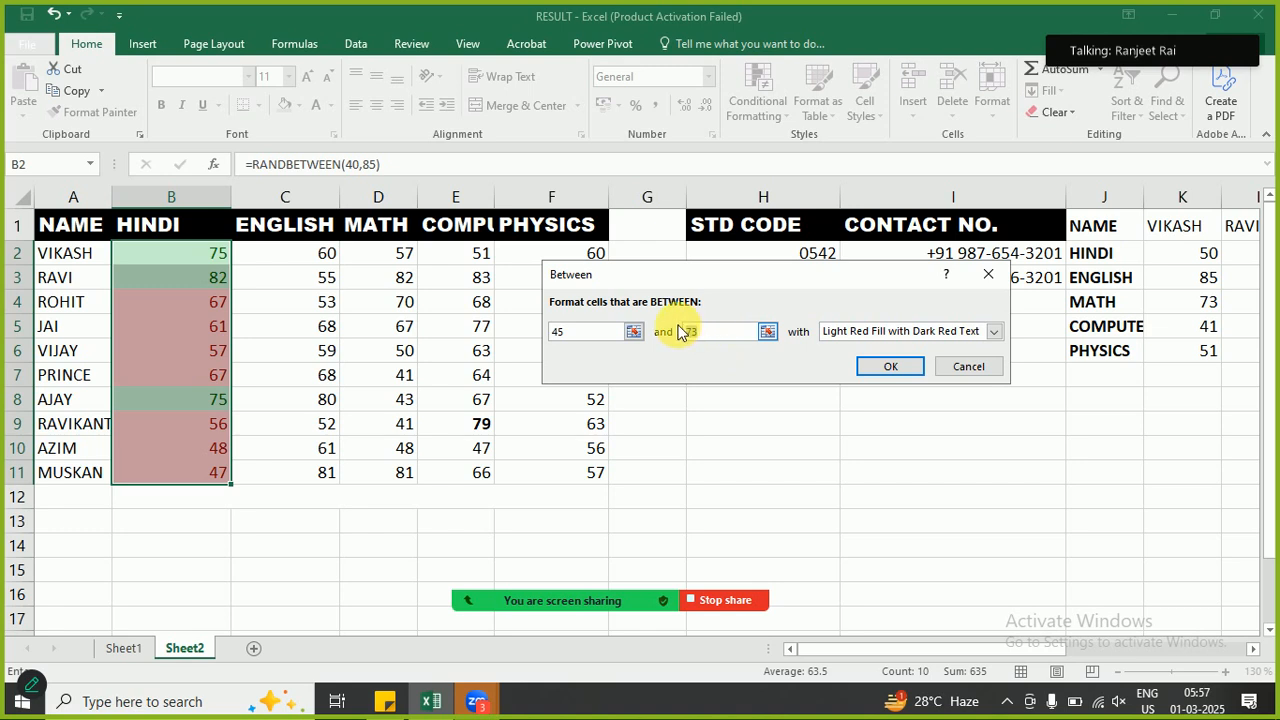
pyautogui.press('Tab')
pyautogui.write('60')
pyautogui.click(906, 331)
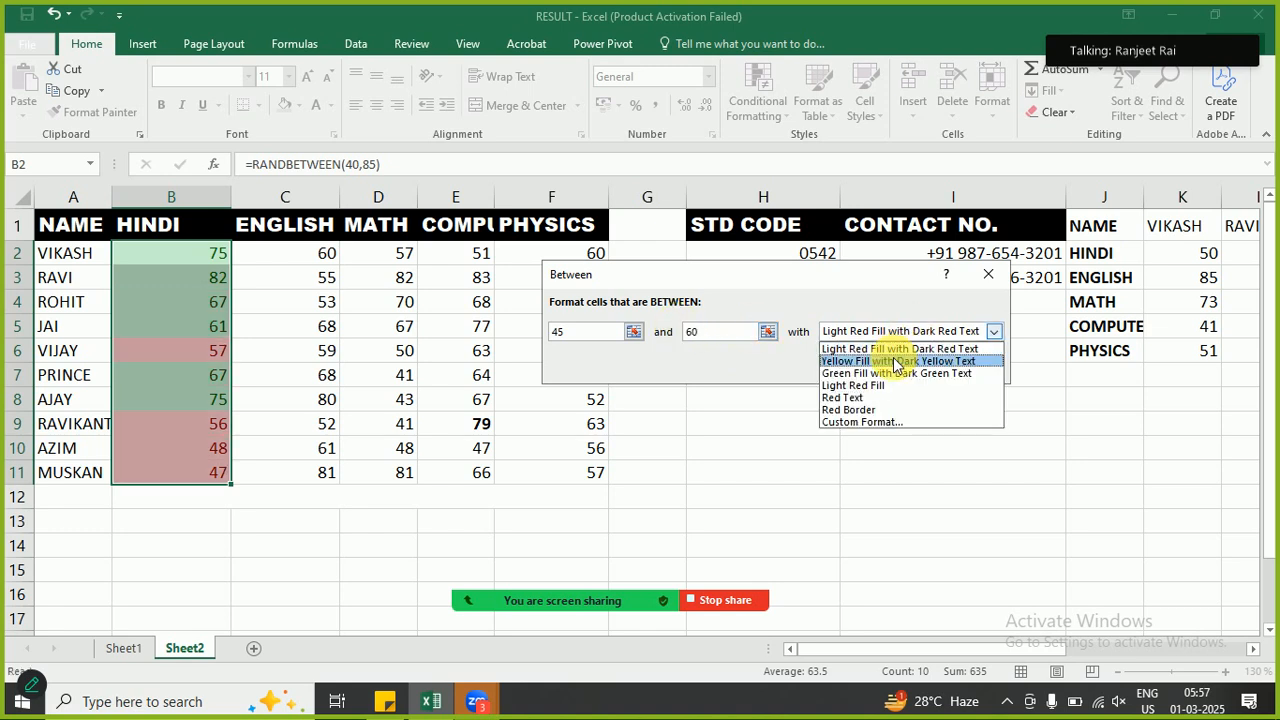
pyautogui.click(895, 362)
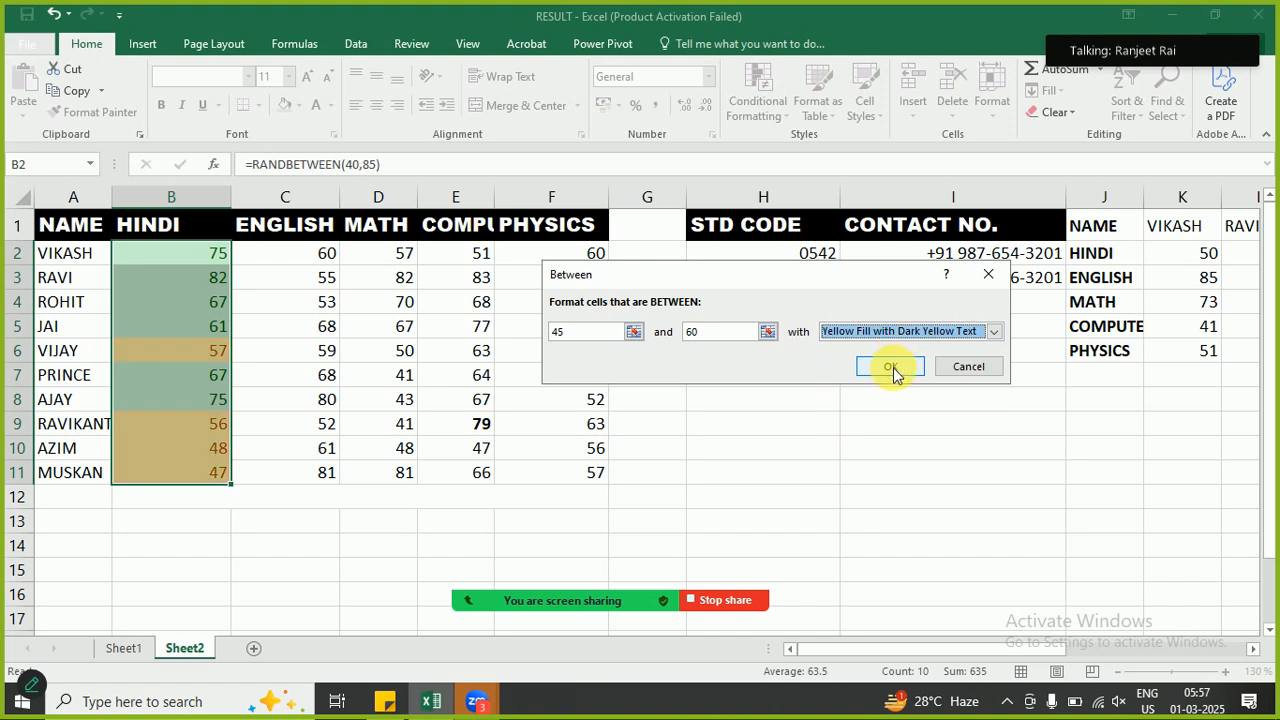
pyautogui.click(893, 368)
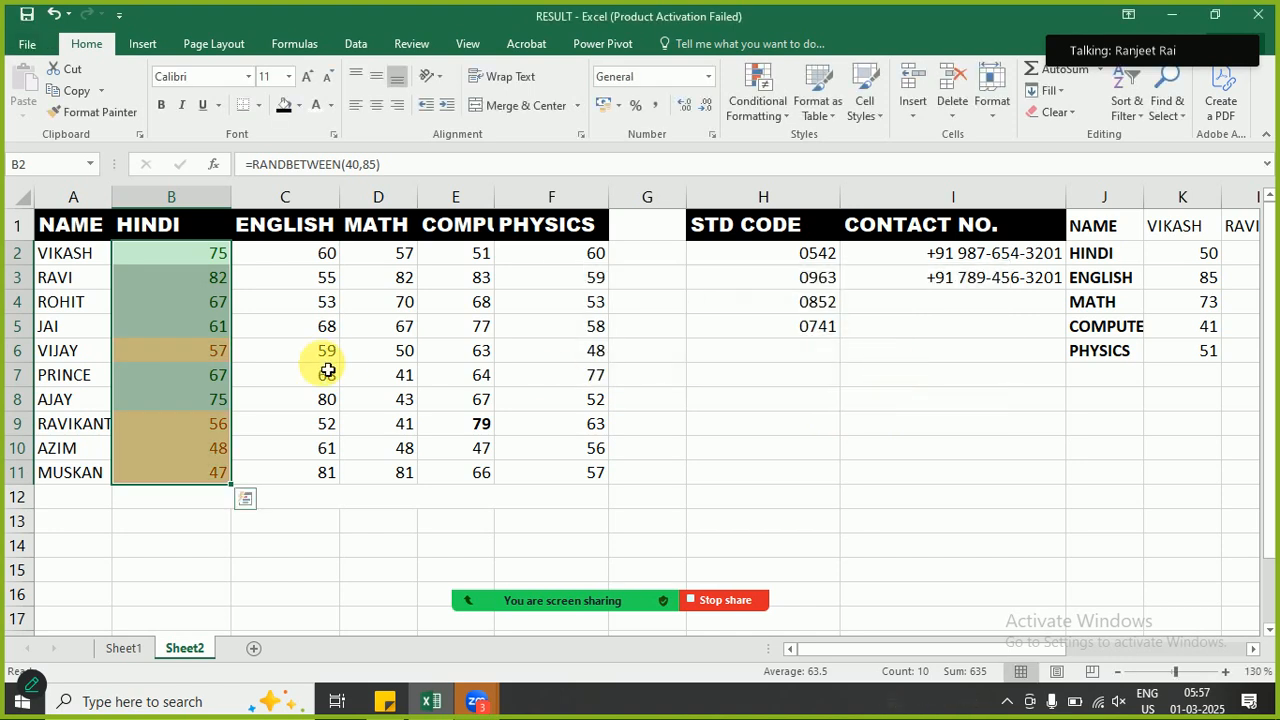
pyautogui.click(221, 334)
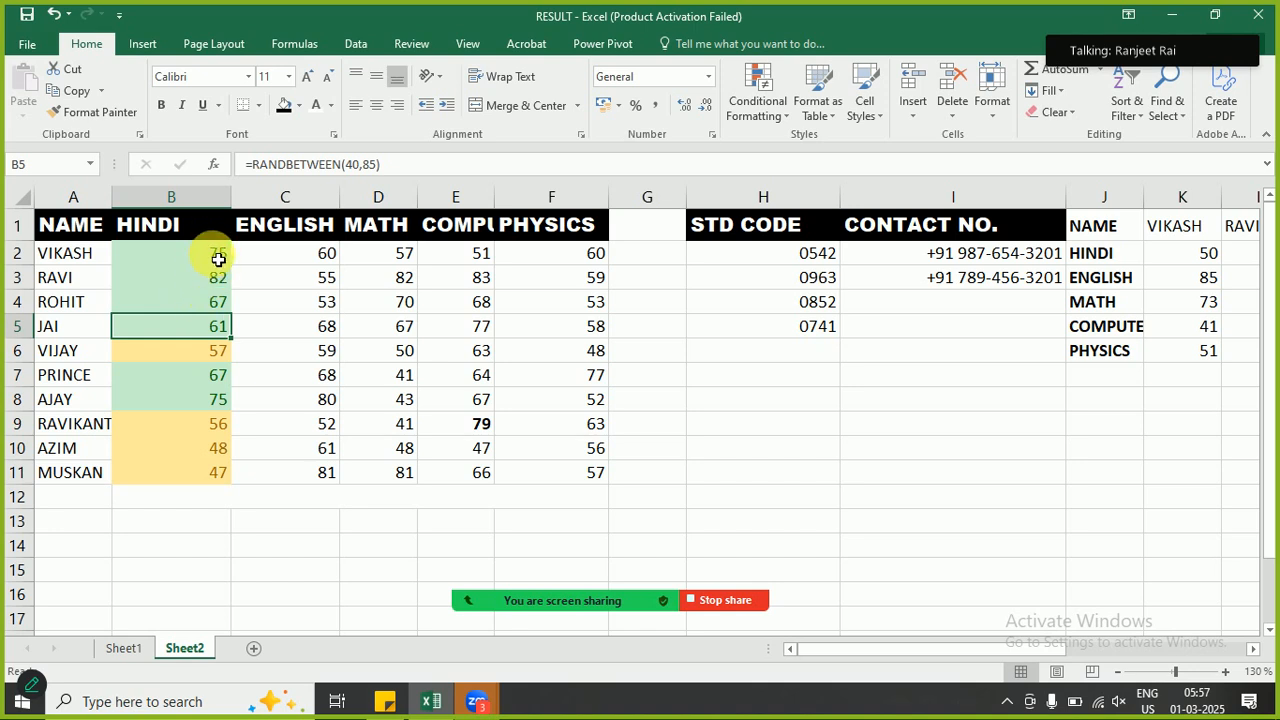
pyautogui.click(205, 354)
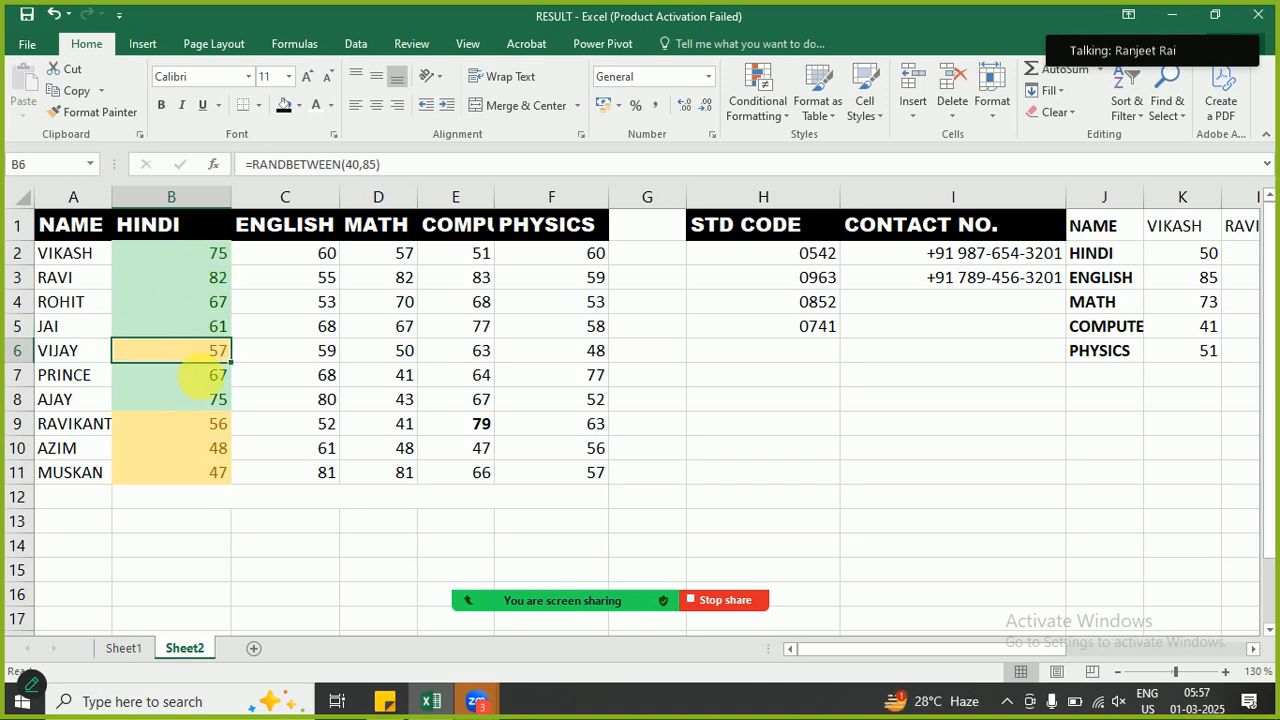
pyautogui.click(208, 426)
pyautogui.click(211, 455)
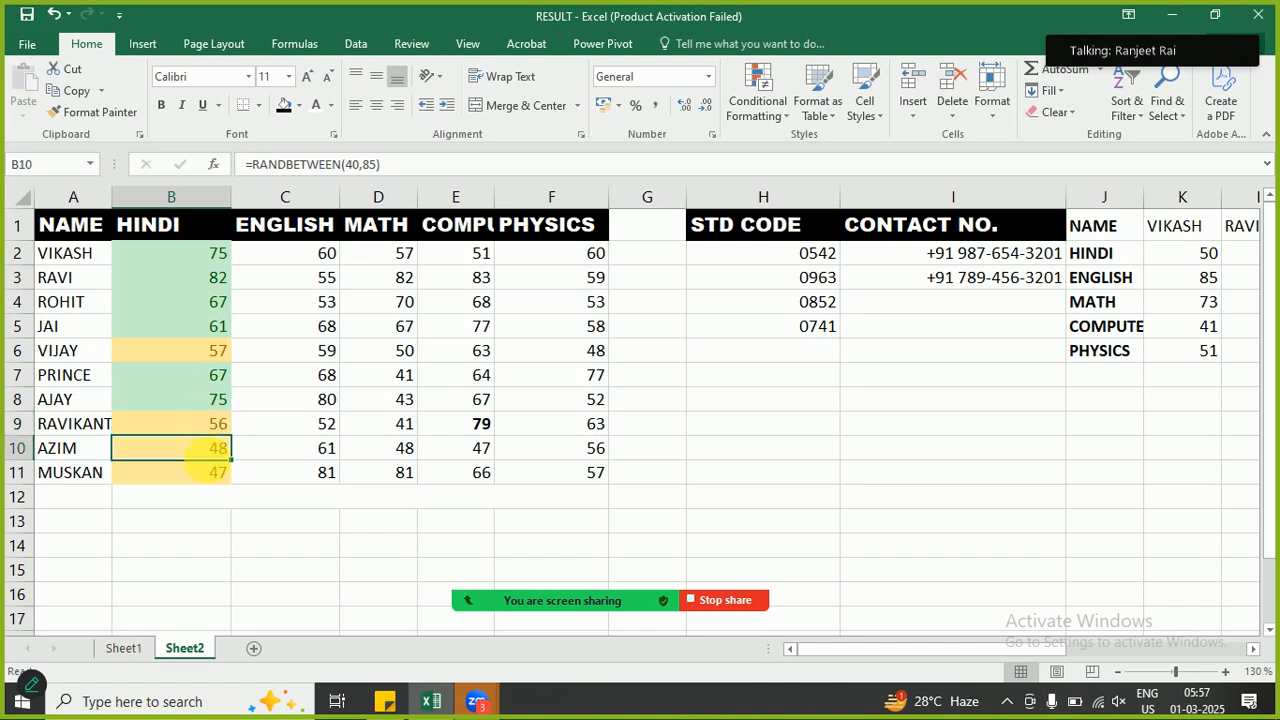
pyautogui.click(216, 474)
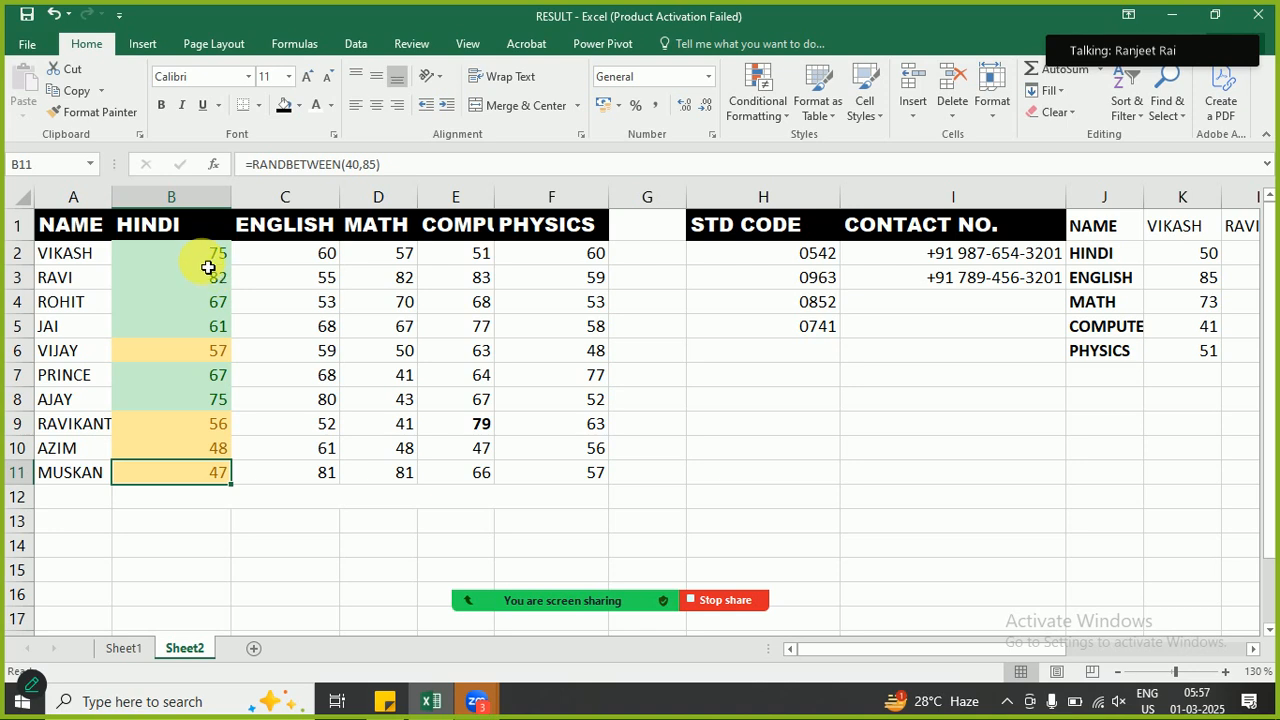
# - Clear all formats, including the conditional highlighting, from the HINDI marks in B2:B11 while keeping the values
pyautogui.moveTo(198, 256); pyautogui.dragTo(186, 472)
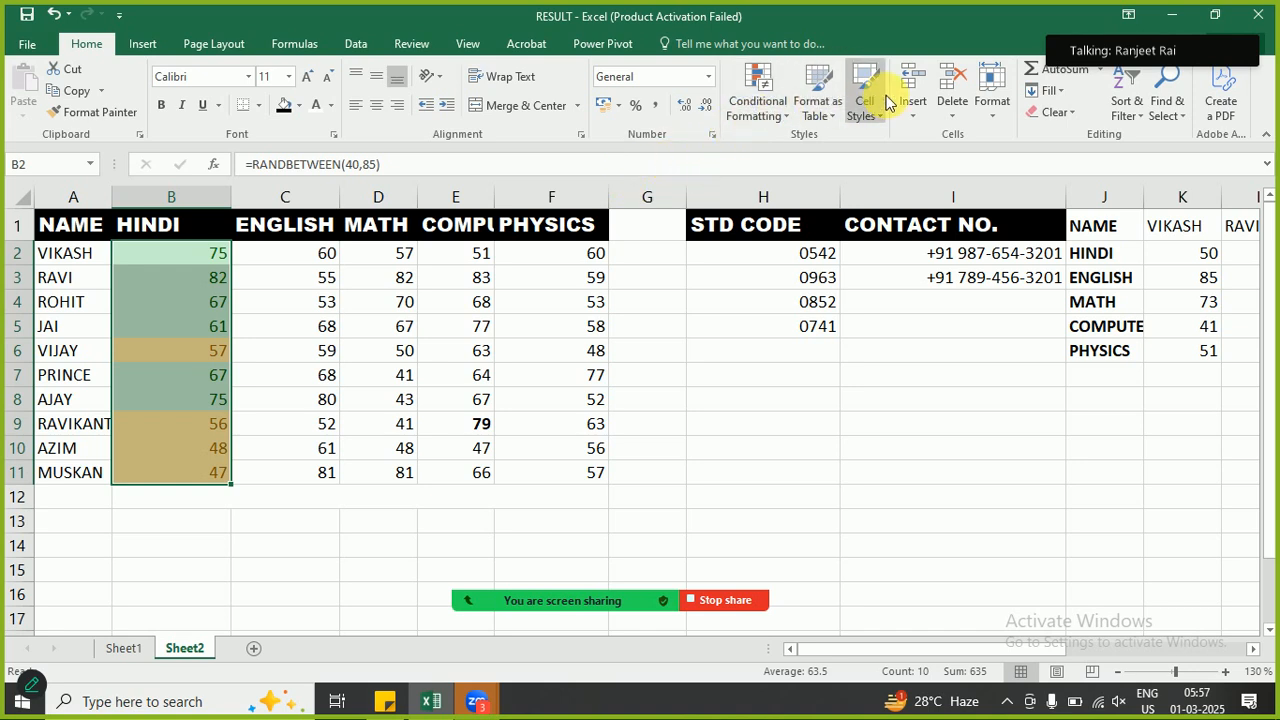
pyautogui.click(1058, 114)
pyautogui.click(1075, 159)
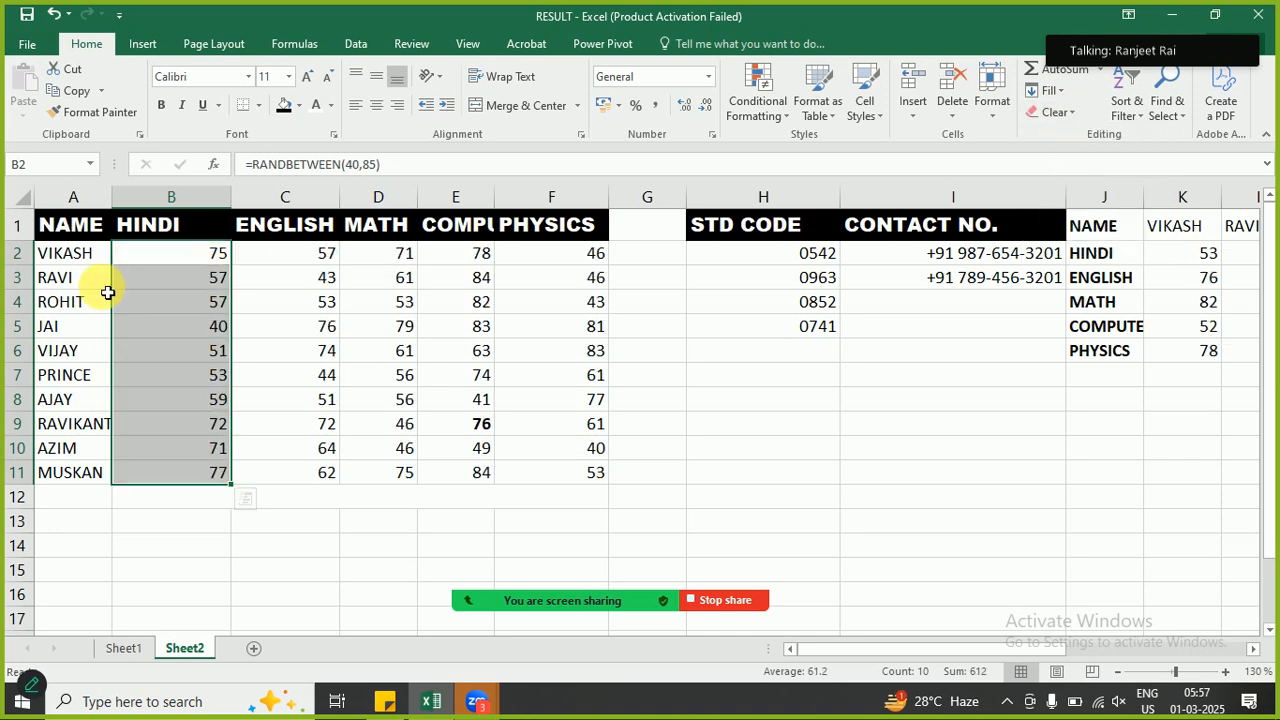
pyautogui.click(203, 323)
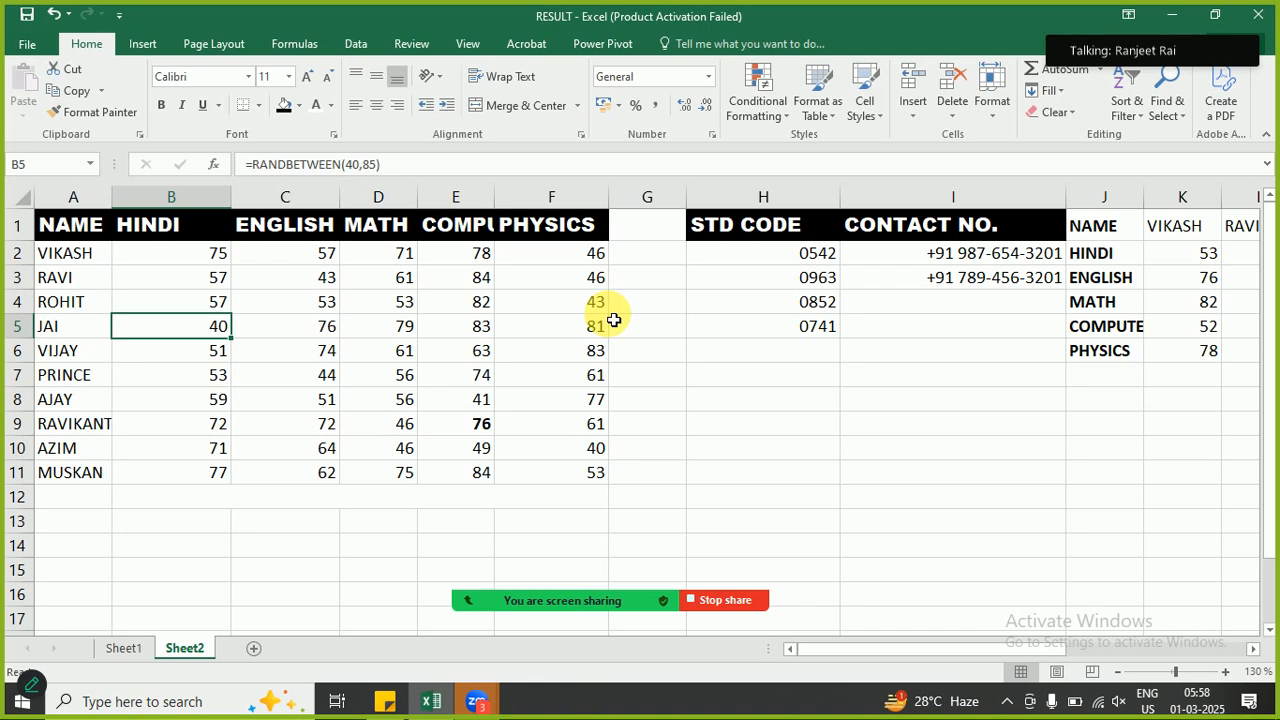
pyautogui.click(757, 95)
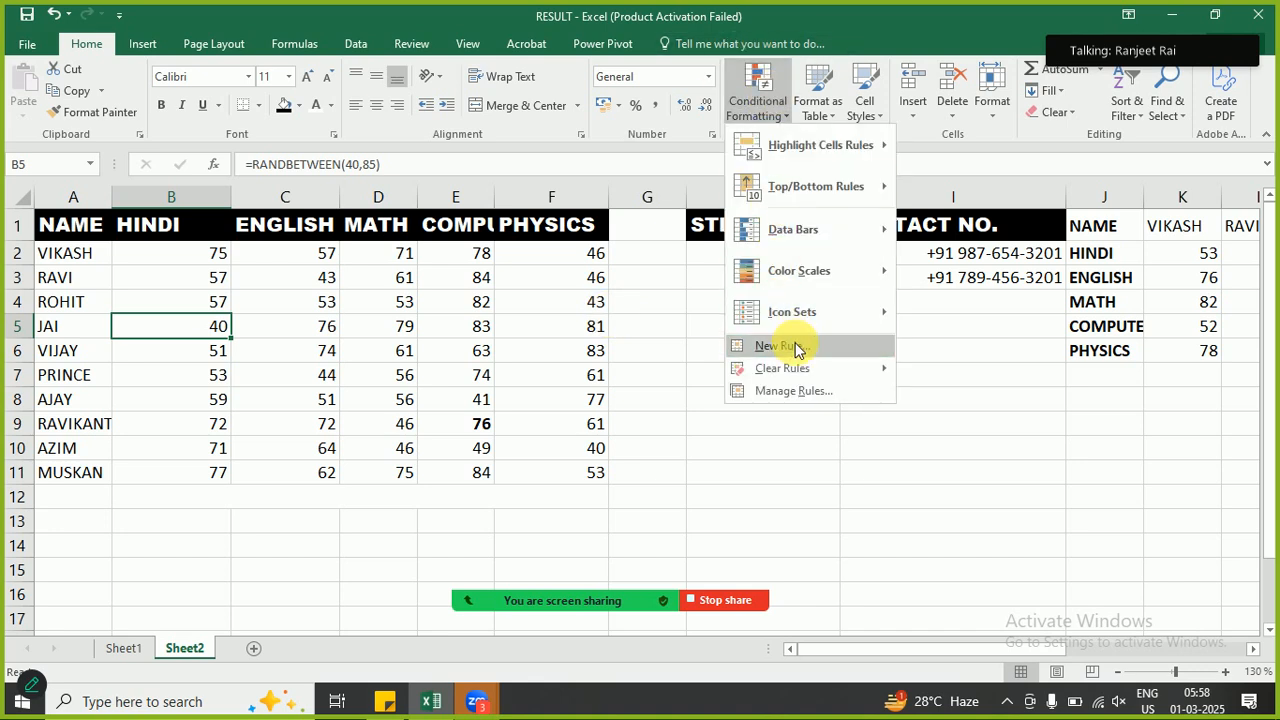
pyautogui.click(246, 389)
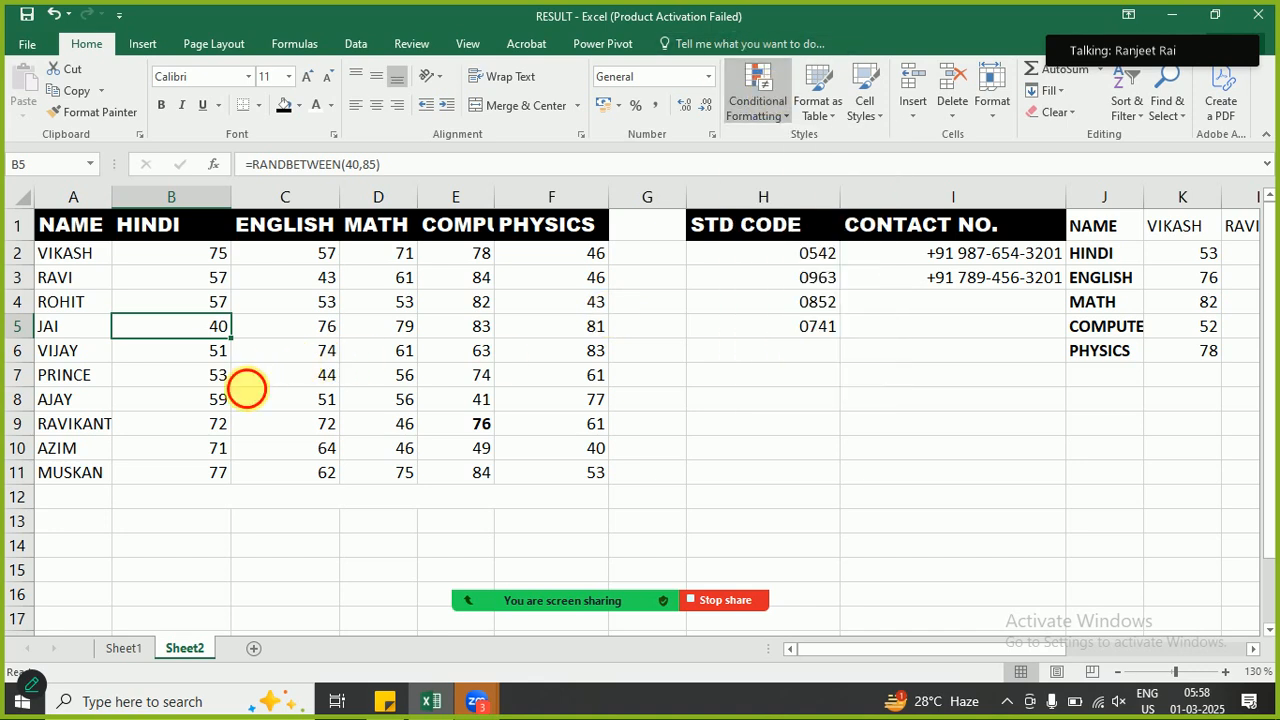
# - Add a new worksheet and enter the headings NAME, PRICE, QTY and AMOUNT in cells A1:D1
pyautogui.click(253, 648)
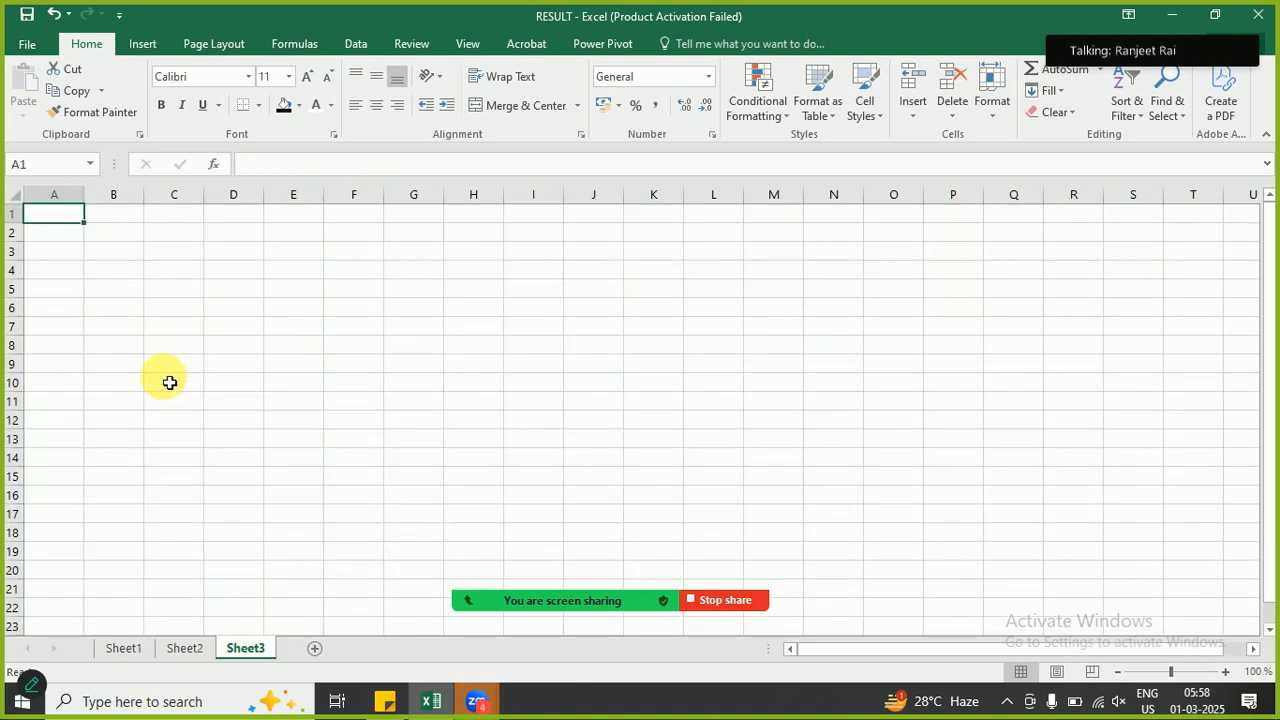
pyautogui.keyDown('ctrl'); pyautogui.scroll(1, 170, 382); pyautogui.keyUp('ctrl')
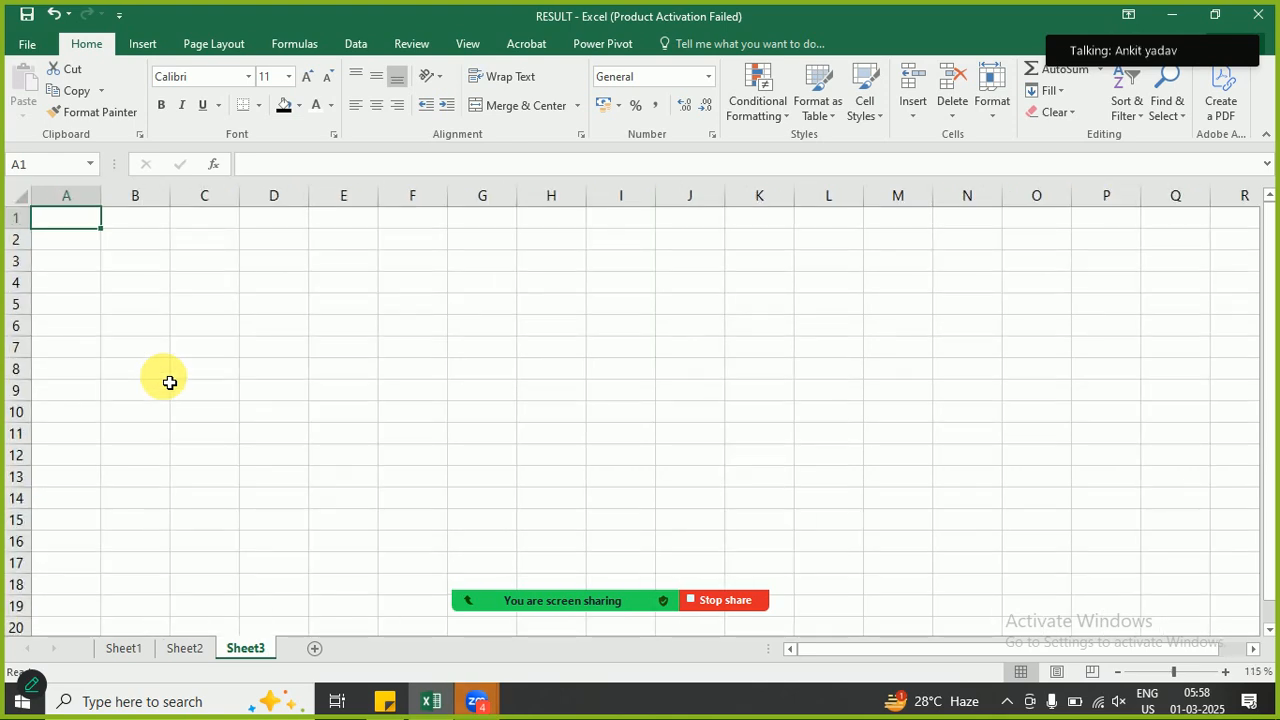
pyautogui.keyDown('ctrl'); pyautogui.scroll(1, 170, 382); pyautogui.keyUp('ctrl')
pyautogui.keyDown('ctrl'); pyautogui.scroll(1, 170, 382); pyautogui.keyUp('ctrl')
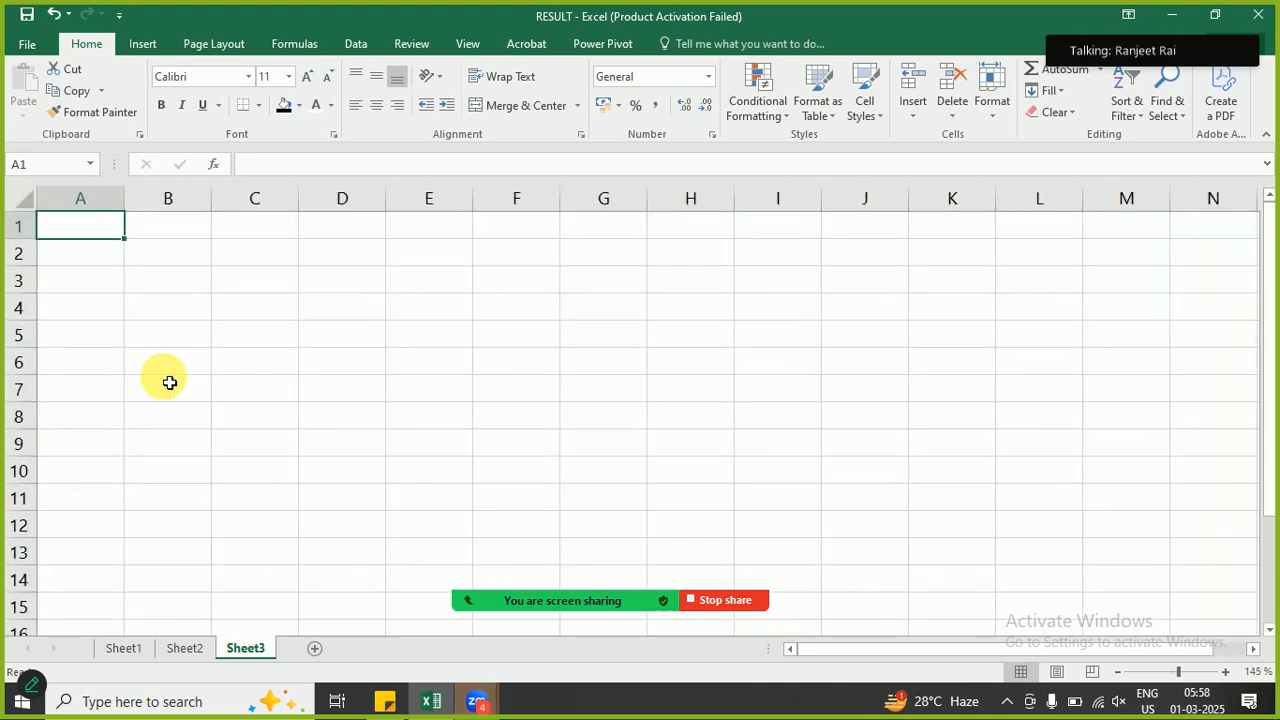
pyautogui.write('NAME')
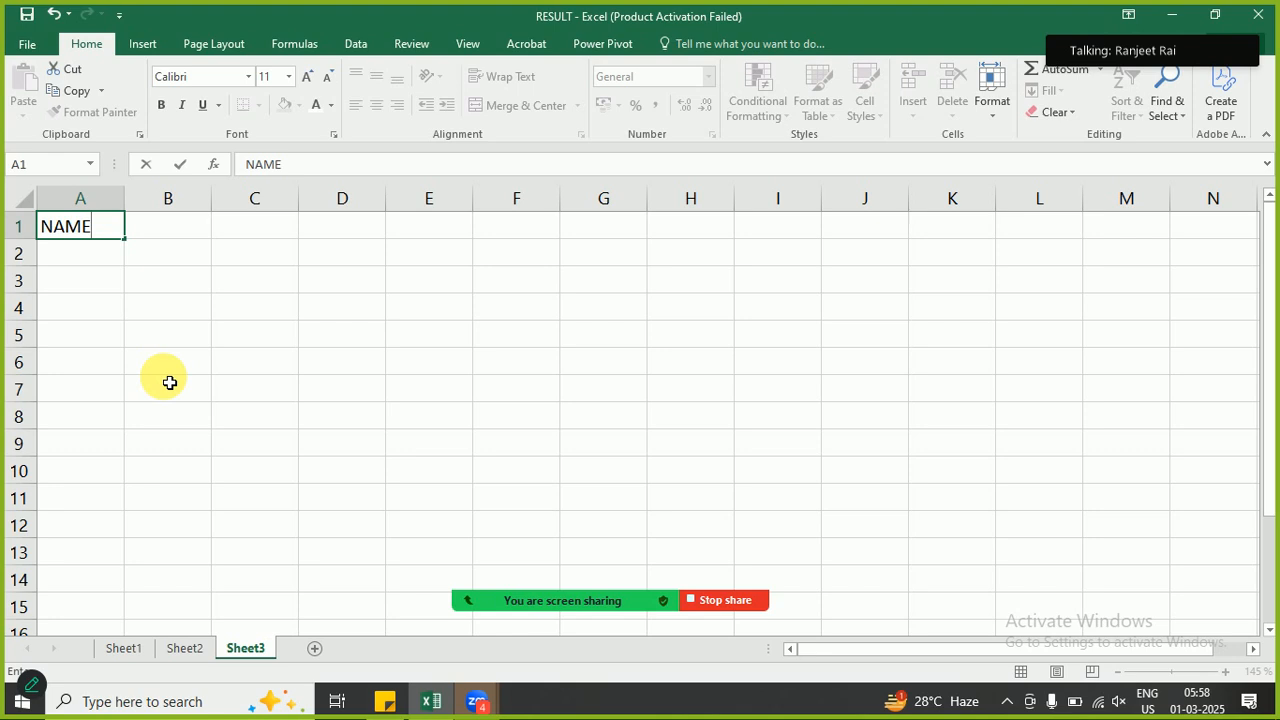
pyautogui.press('Tab')
pyautogui.write('PRICE')
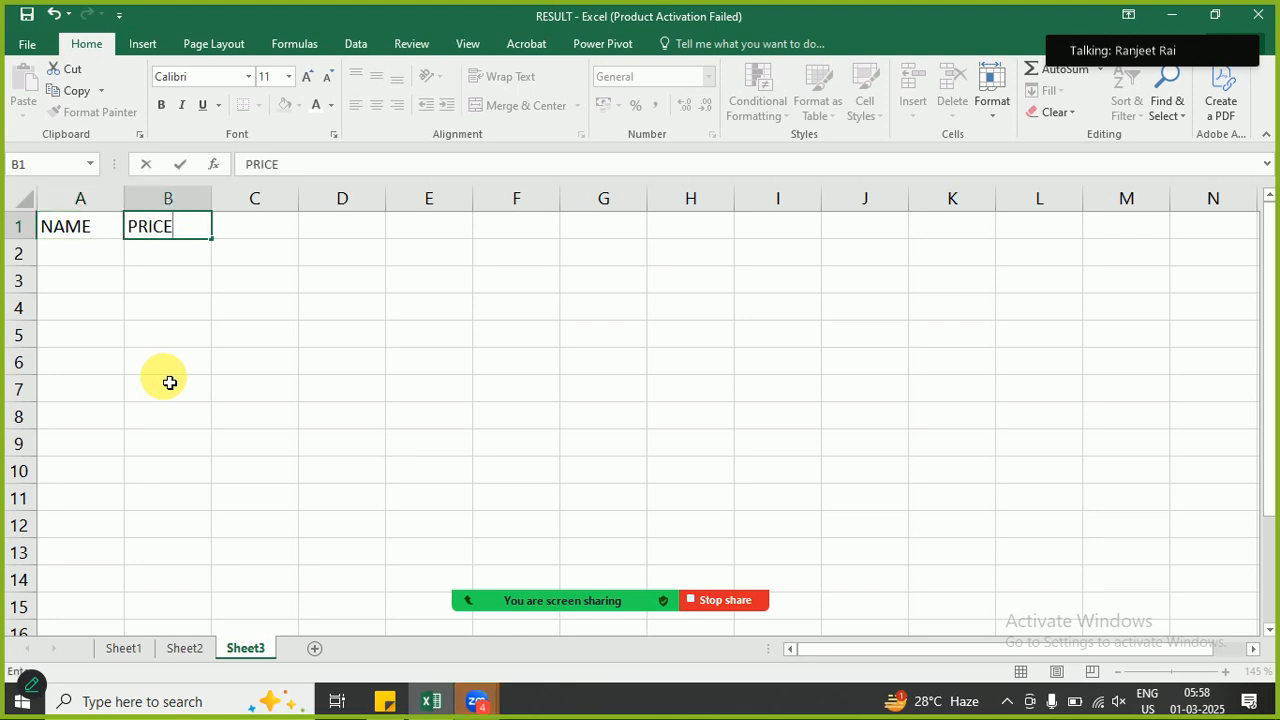
pyautogui.press('Tab')
pyautogui.write('QTY')
pyautogui.press('Tab')
pyautogui.write('M')
pyautogui.press('BackSpace')
pyautogui.write('AMOUNT')
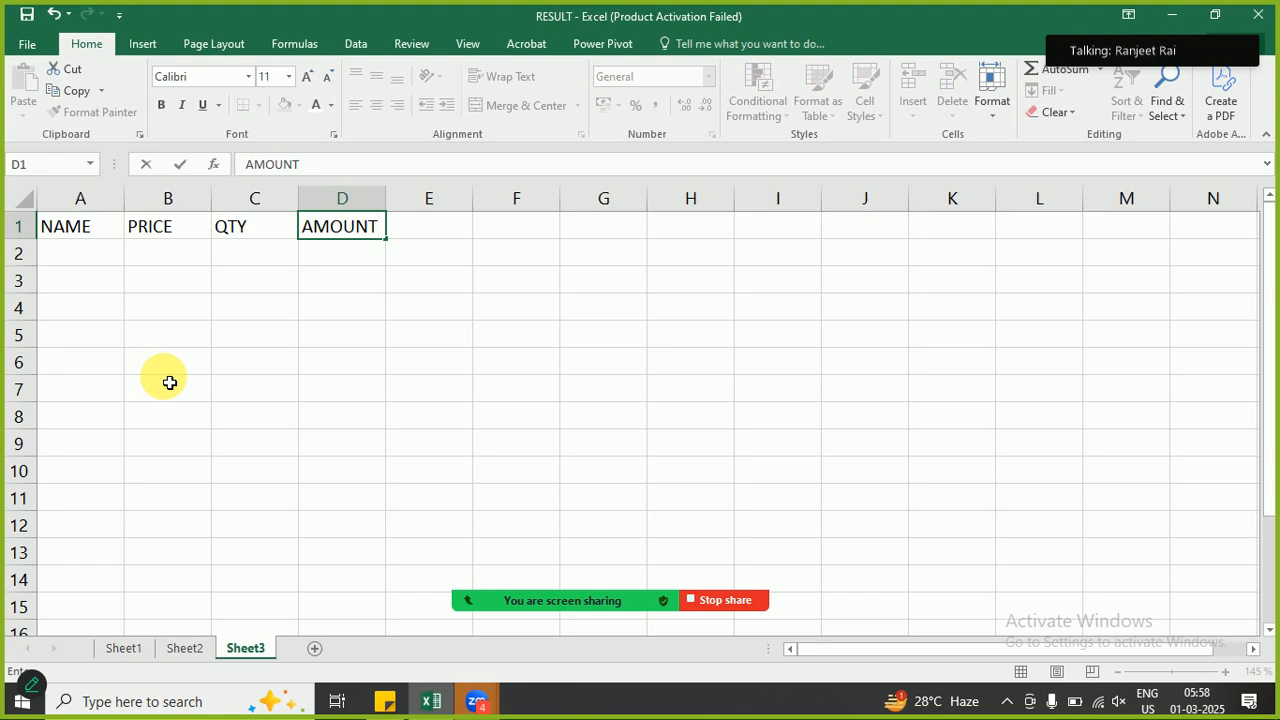
pyautogui.press('Return')
# - Enter MONITOR in A2 with the price as the text Rs.4000 and the quantity as 5 pcs
pyautogui.write('MONITOR')
pyautogui.press('Tab')
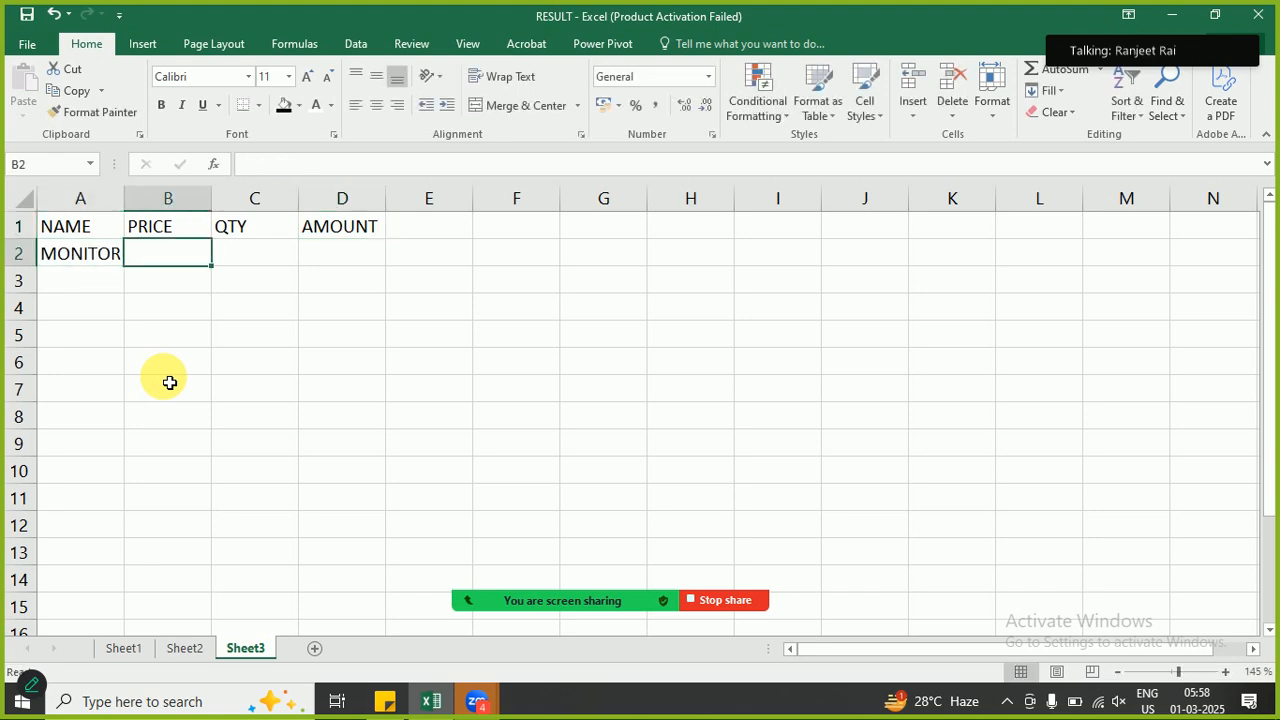
pyautogui.write('Rs.')
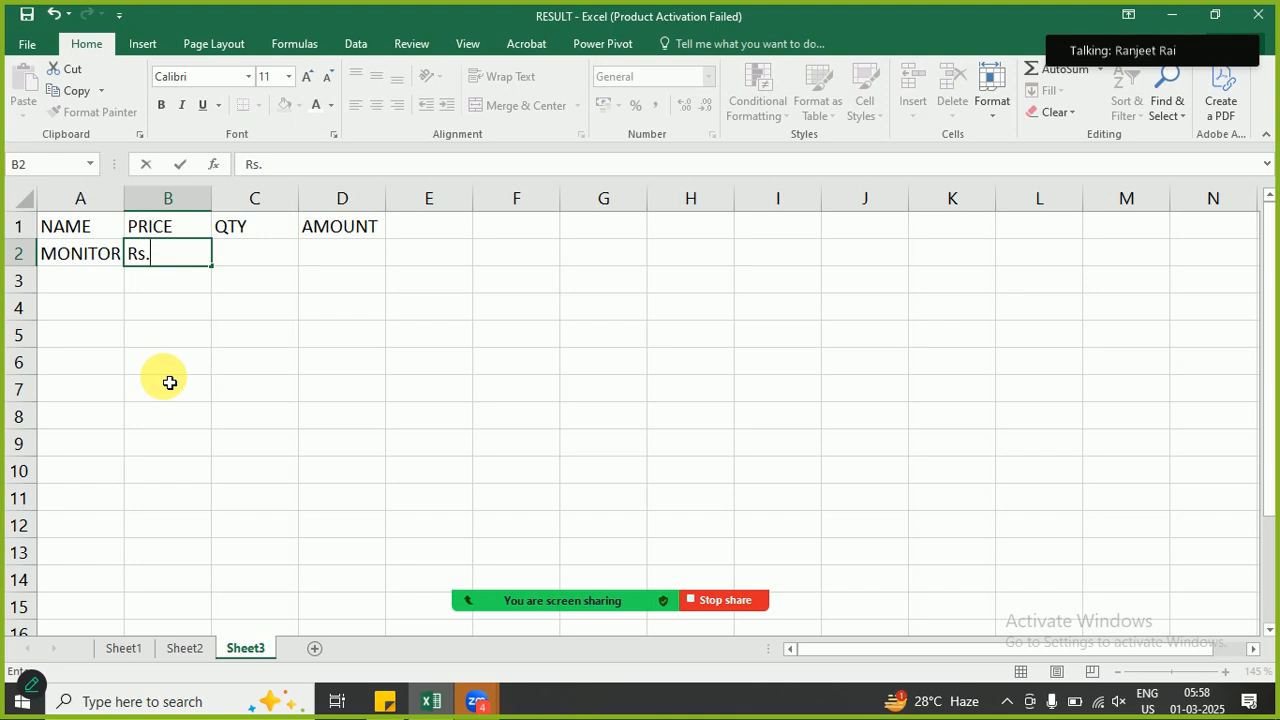
pyautogui.write('4000')
pyautogui.press('Tab')
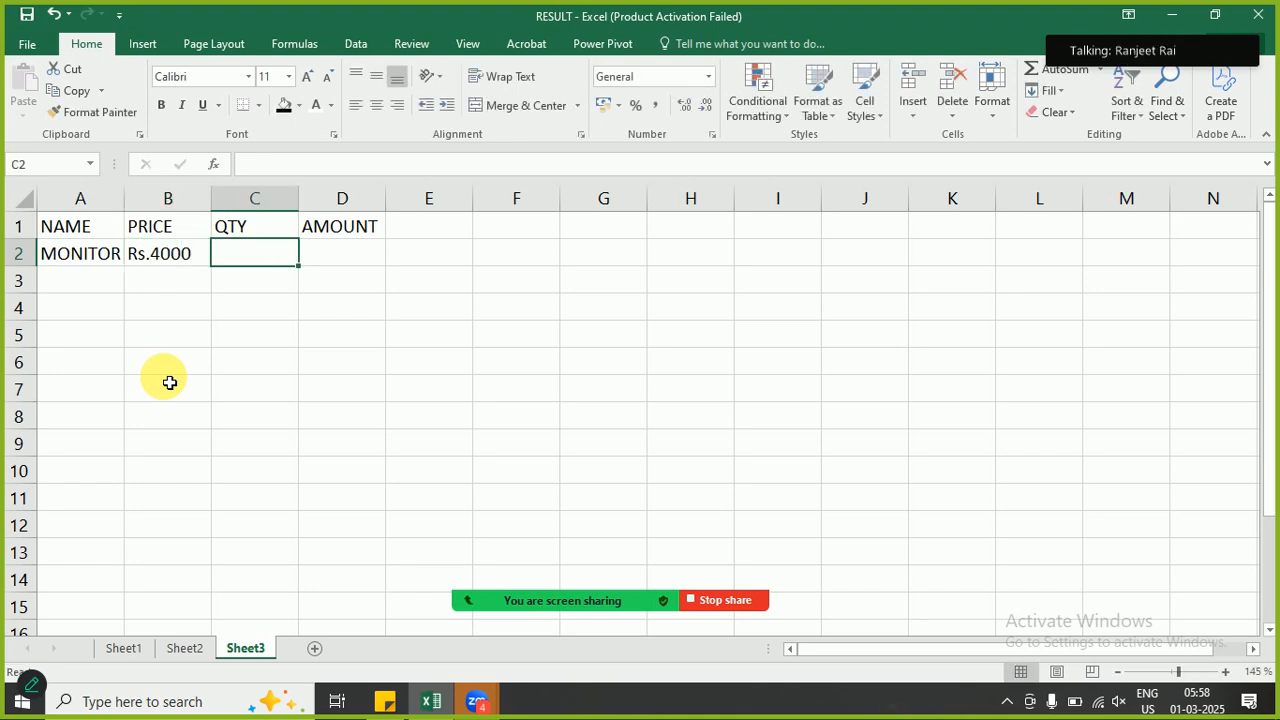
pyautogui.write('5 pcs')
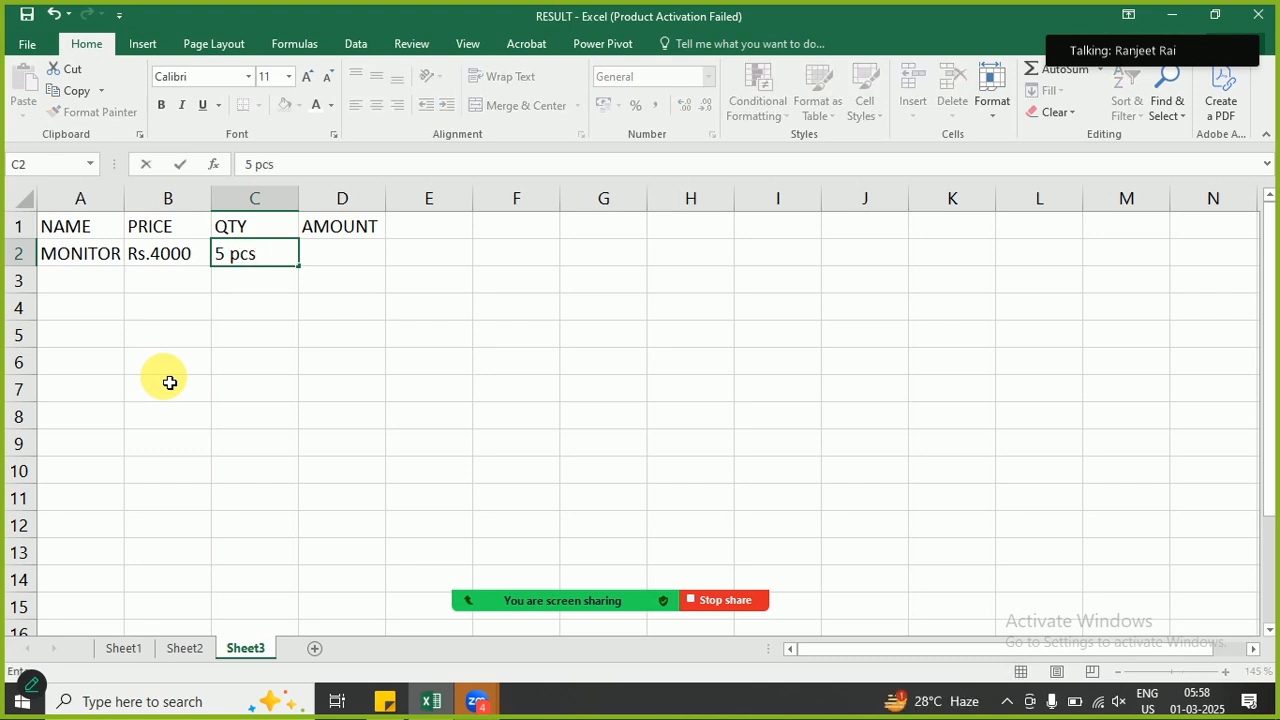
pyautogui.press('Tab')
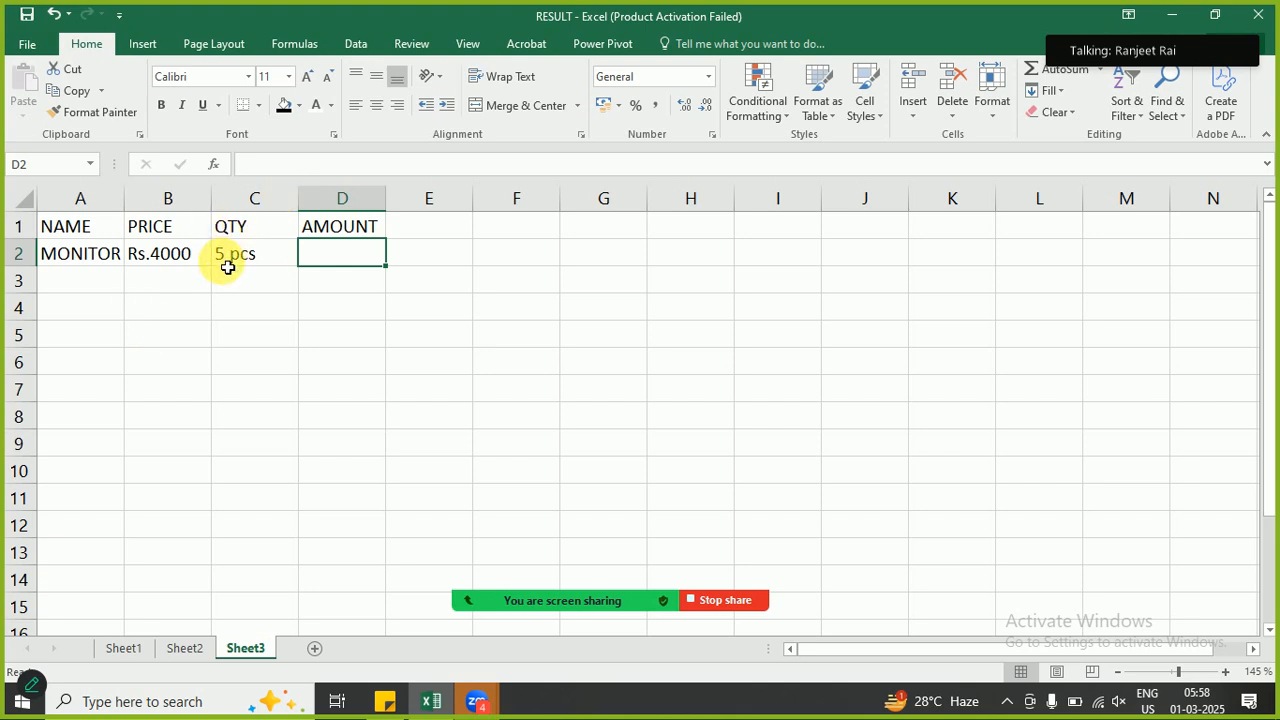
# - Calculate the monitor's AMOUNT in D2 with the formula =B2*C2
pyautogui.keyDown('ctrl'); pyautogui.scroll(1, 222, 258); pyautogui.keyUp('ctrl')
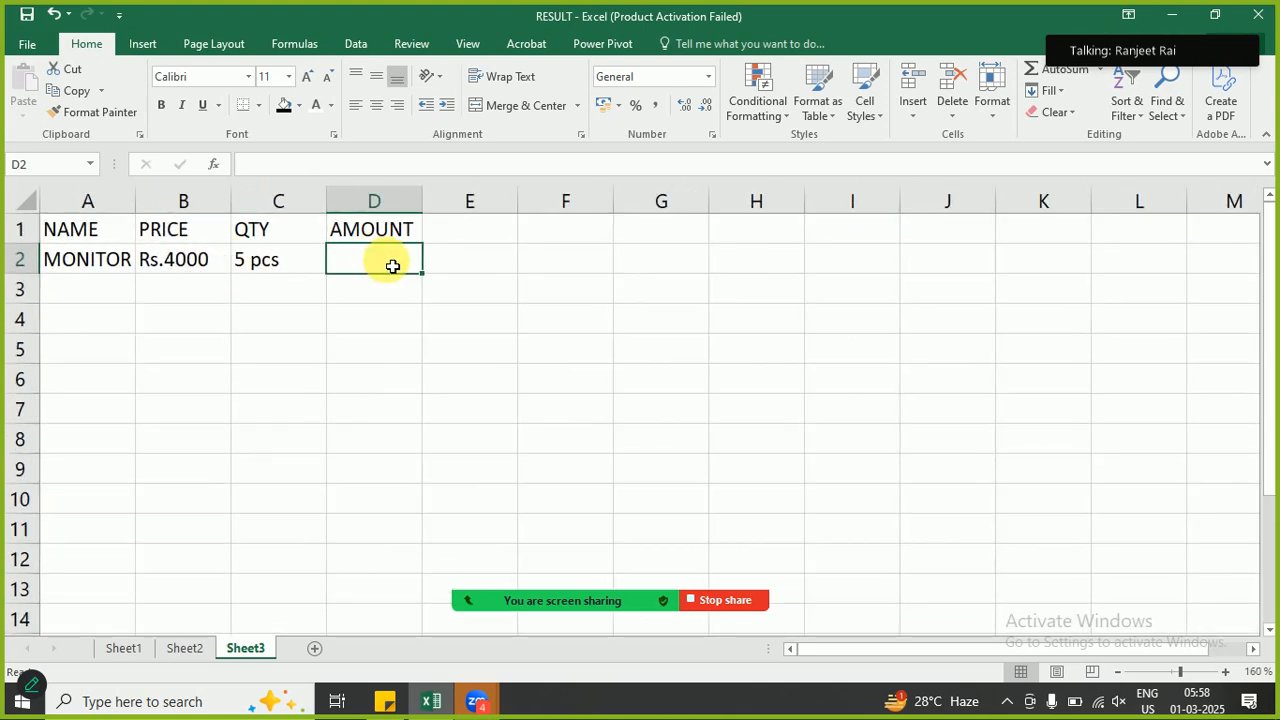
pyautogui.write('=')
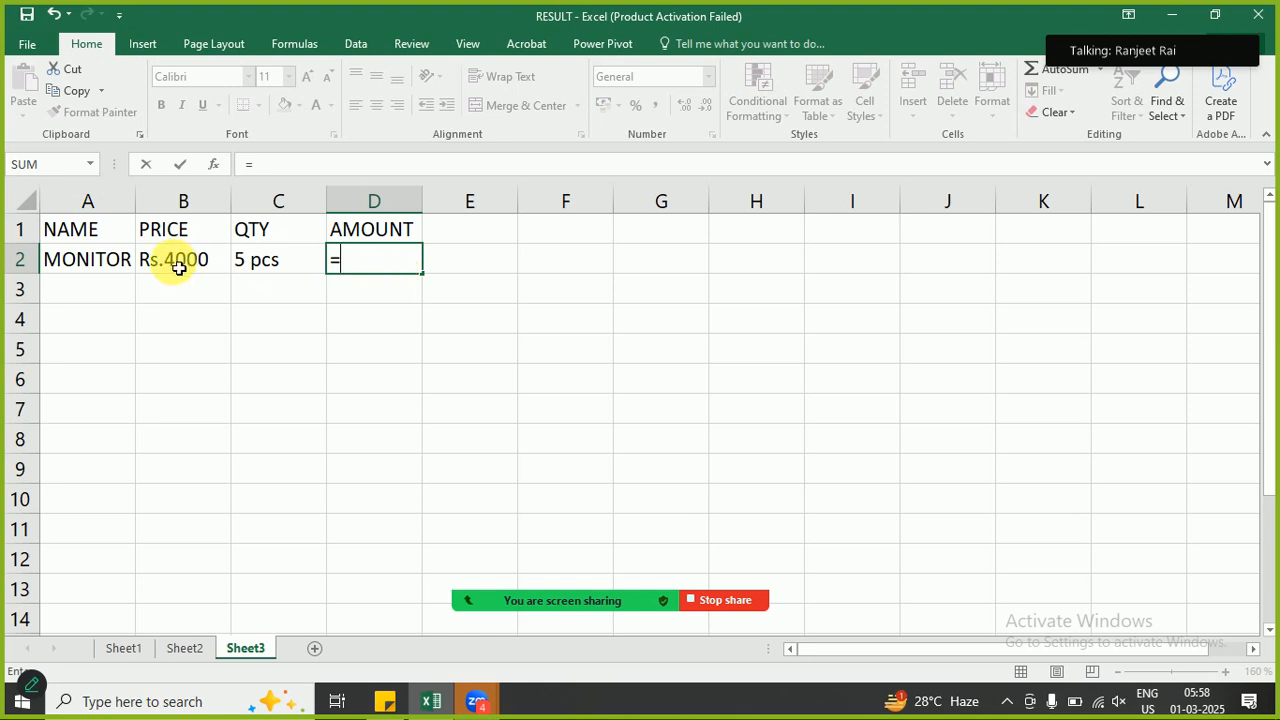
pyautogui.click(178, 264)
pyautogui.write('*')
pyautogui.click(250, 265)
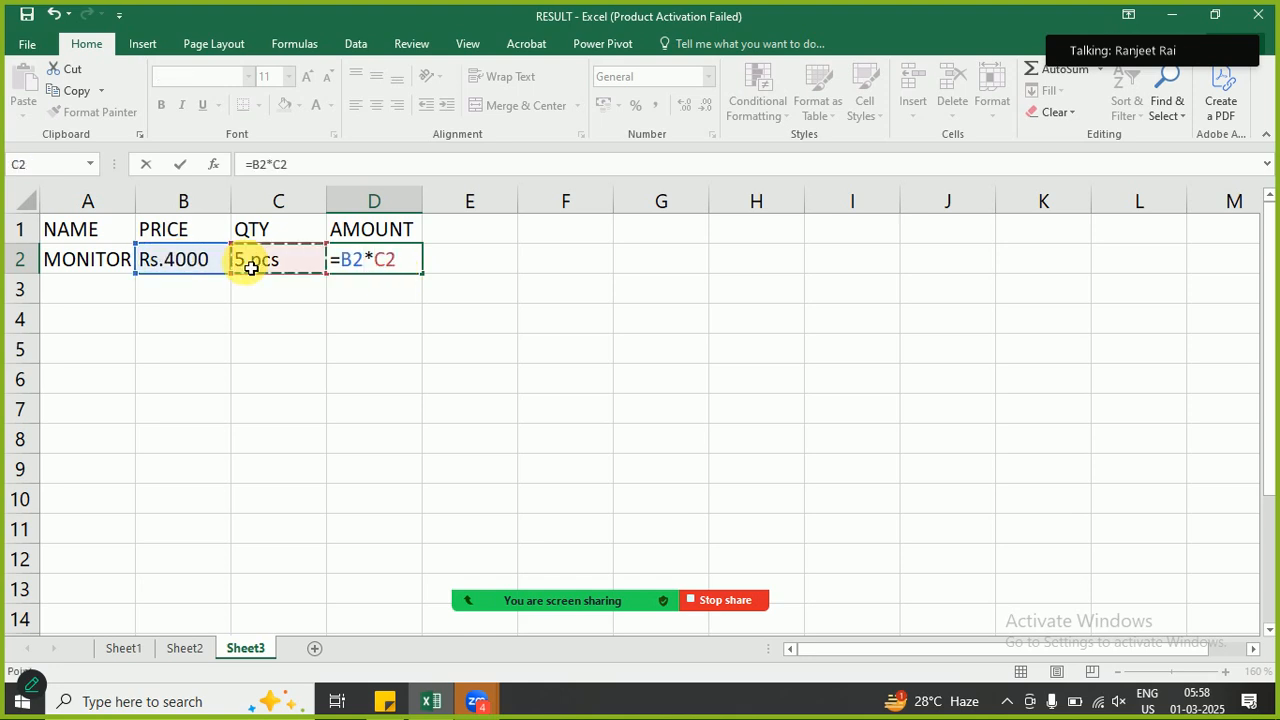
pyautogui.press('Return')
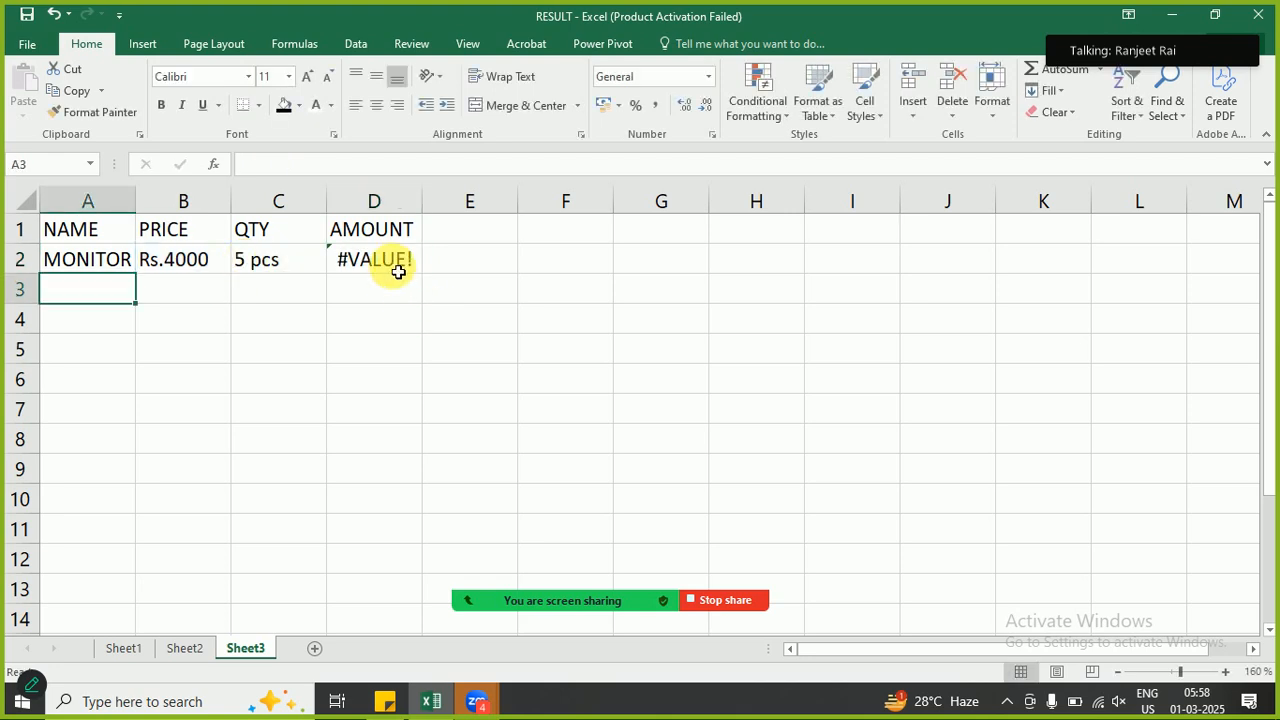
pyautogui.click(398, 272)
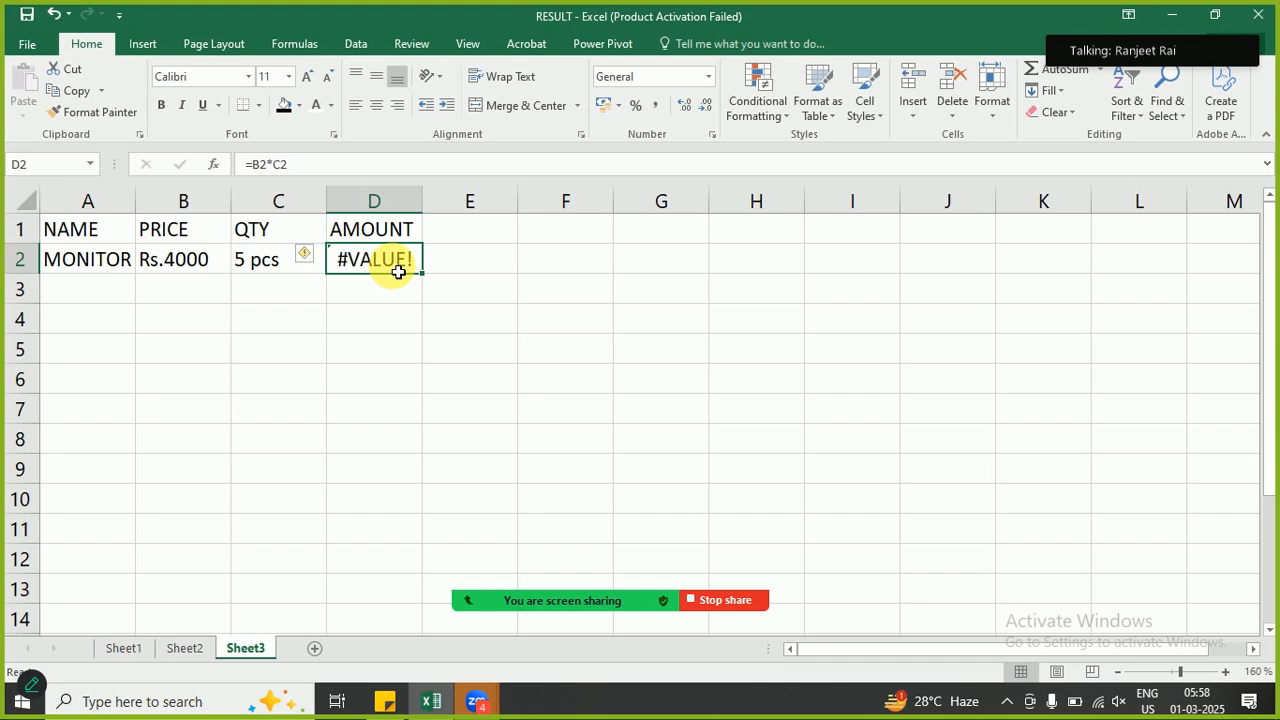
# - Replace the monitor's price and quantity with the plain numbers 4000 in B2 and 5 in C2
pyautogui.click(163, 271)
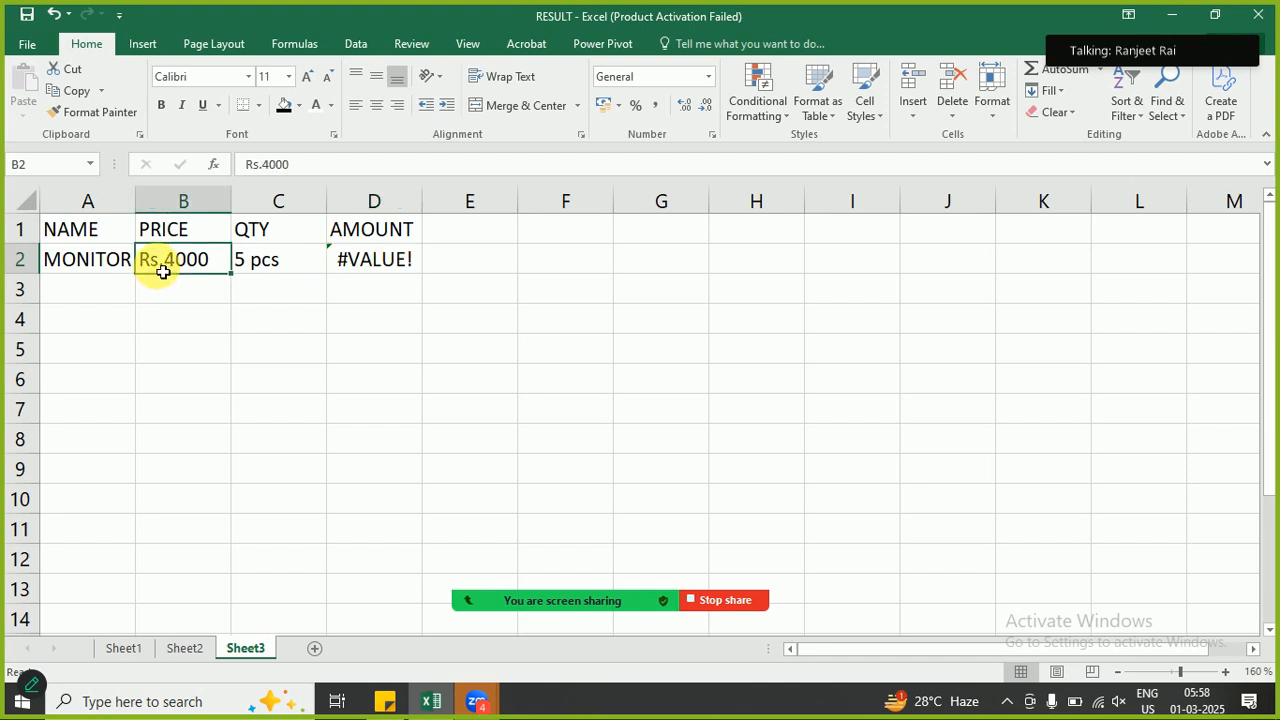
pyautogui.write('4000')
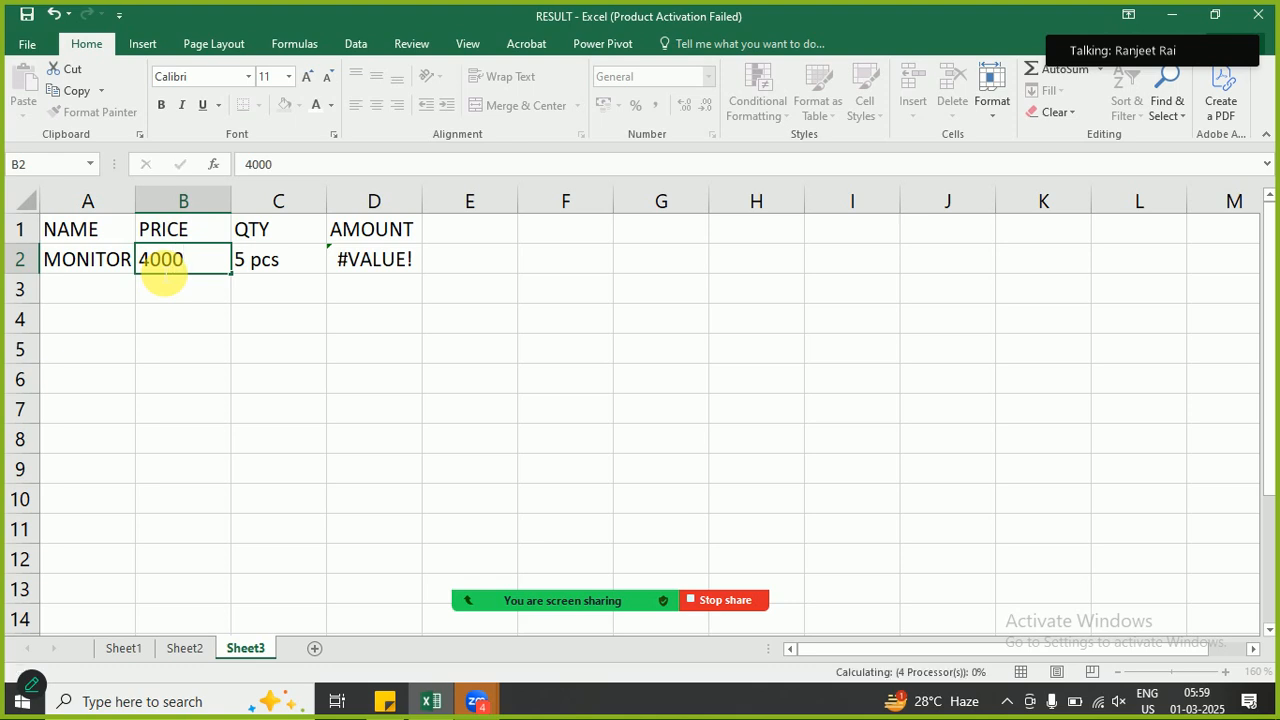
pyautogui.press('Tab')
pyautogui.write('5')
pyautogui.press('Return')
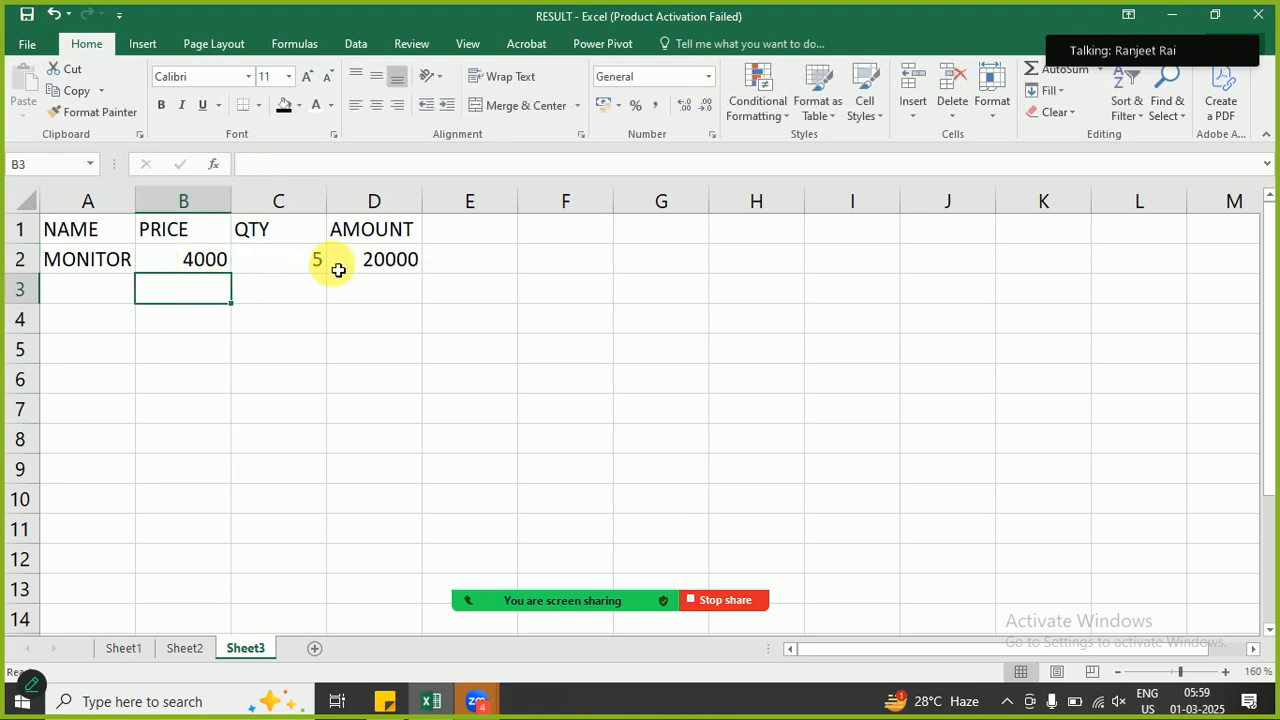
# - Start a formula-based conditional formatting rule on PRICE cells B2:B14 with the condition =$B2>=1
pyautogui.click(370, 270)
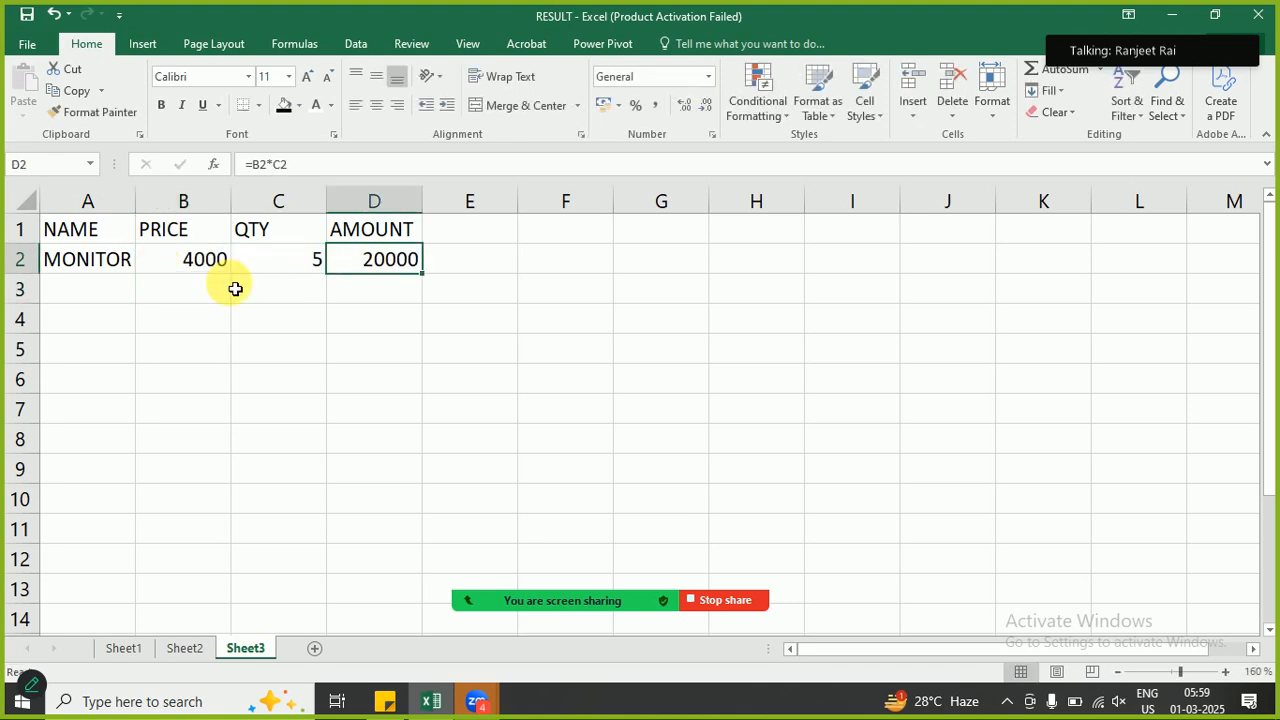
pyautogui.click(185, 270)
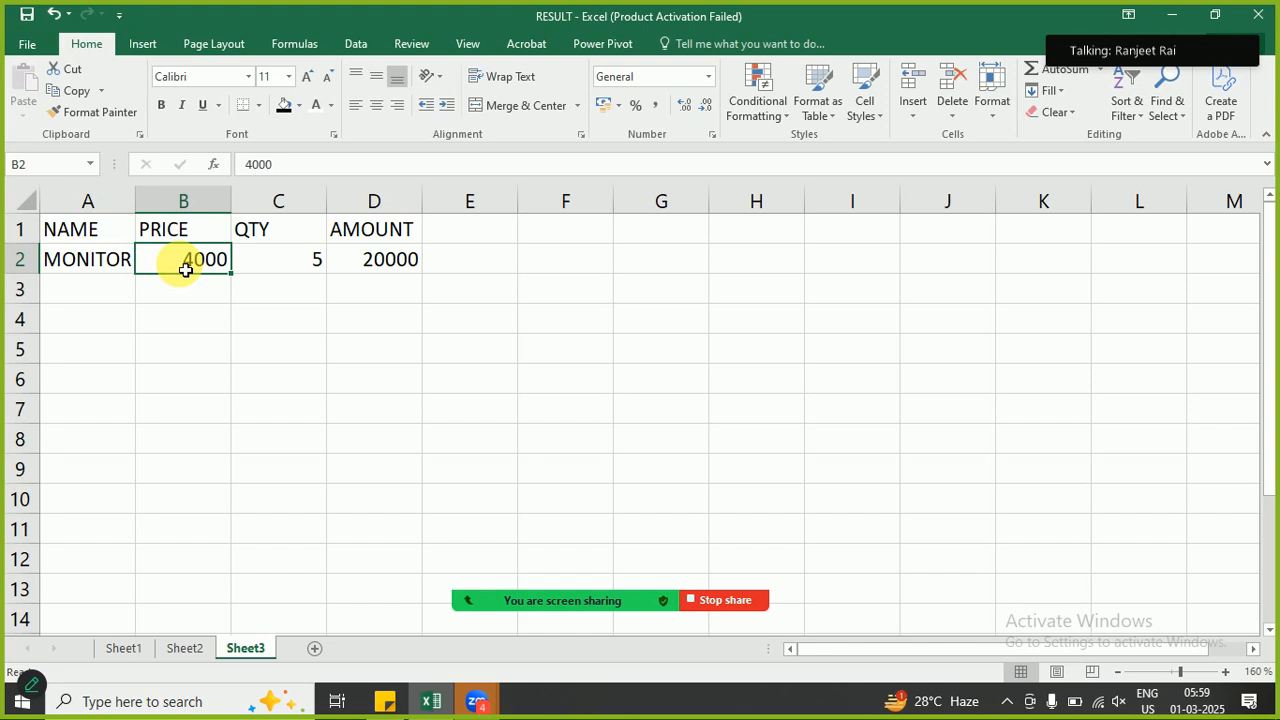
pyautogui.moveTo(180, 257); pyautogui.dragTo(171, 622)
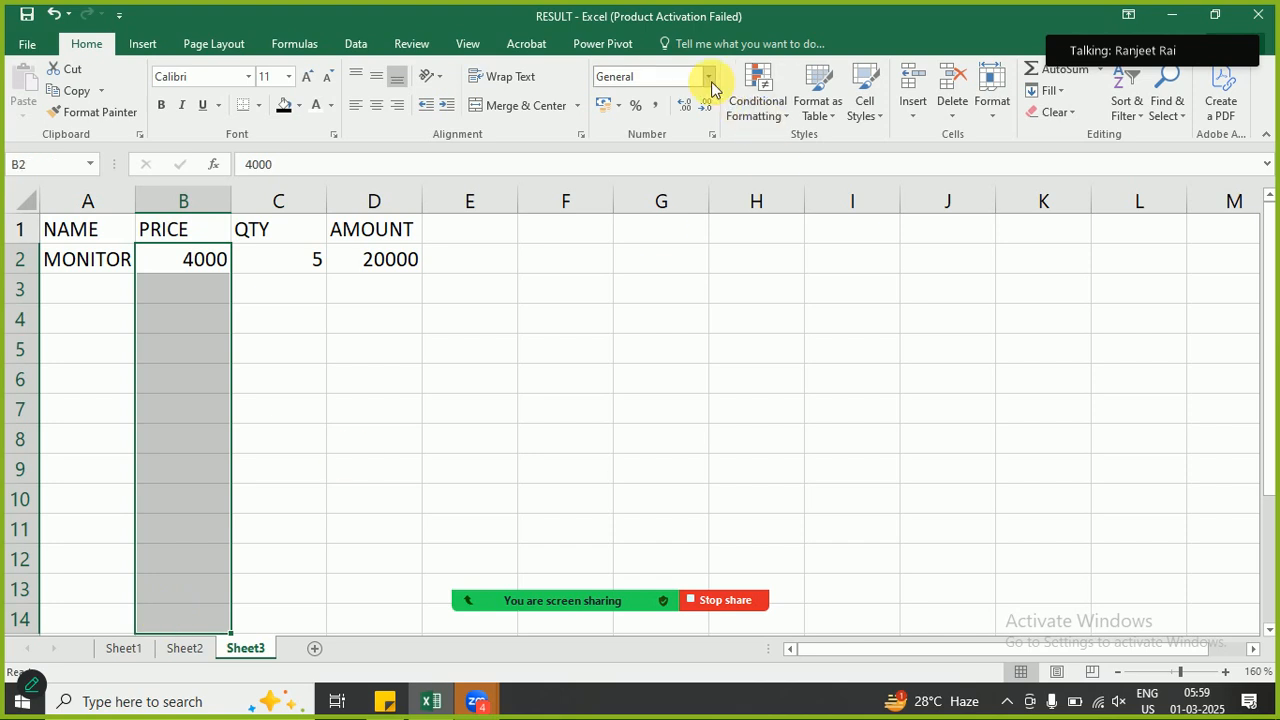
pyautogui.click(757, 95)
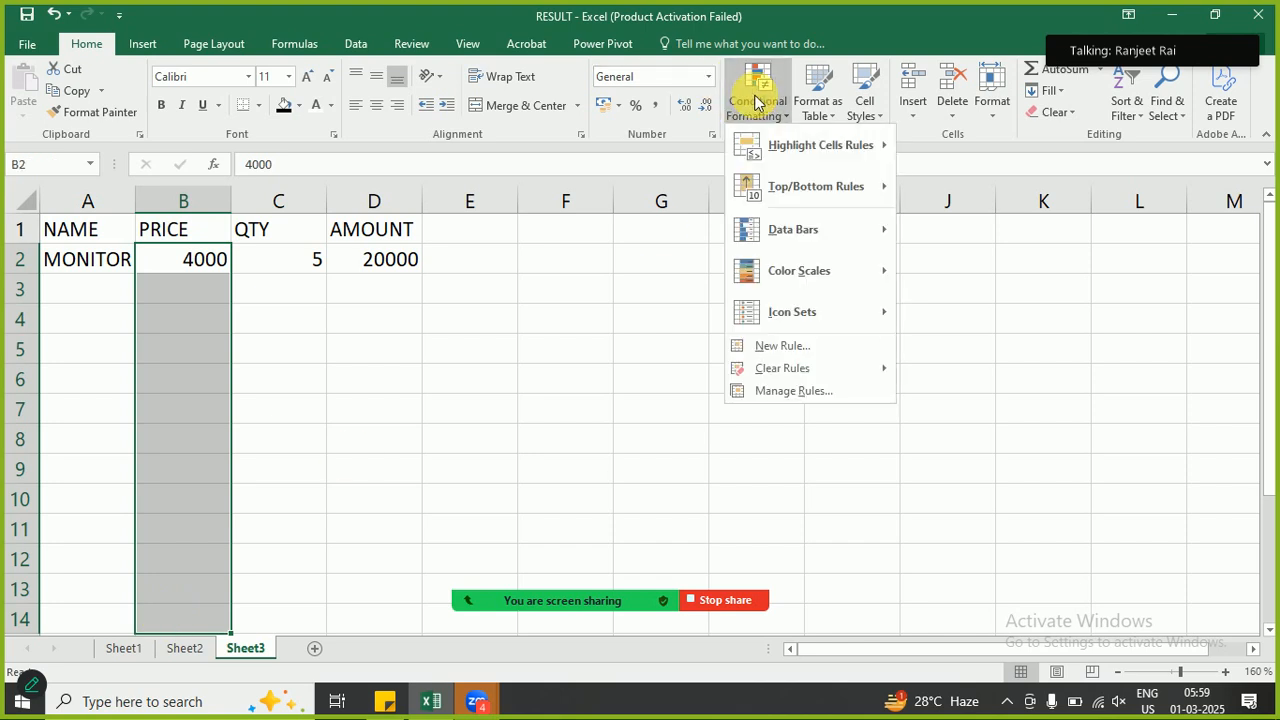
pyautogui.click(784, 350)
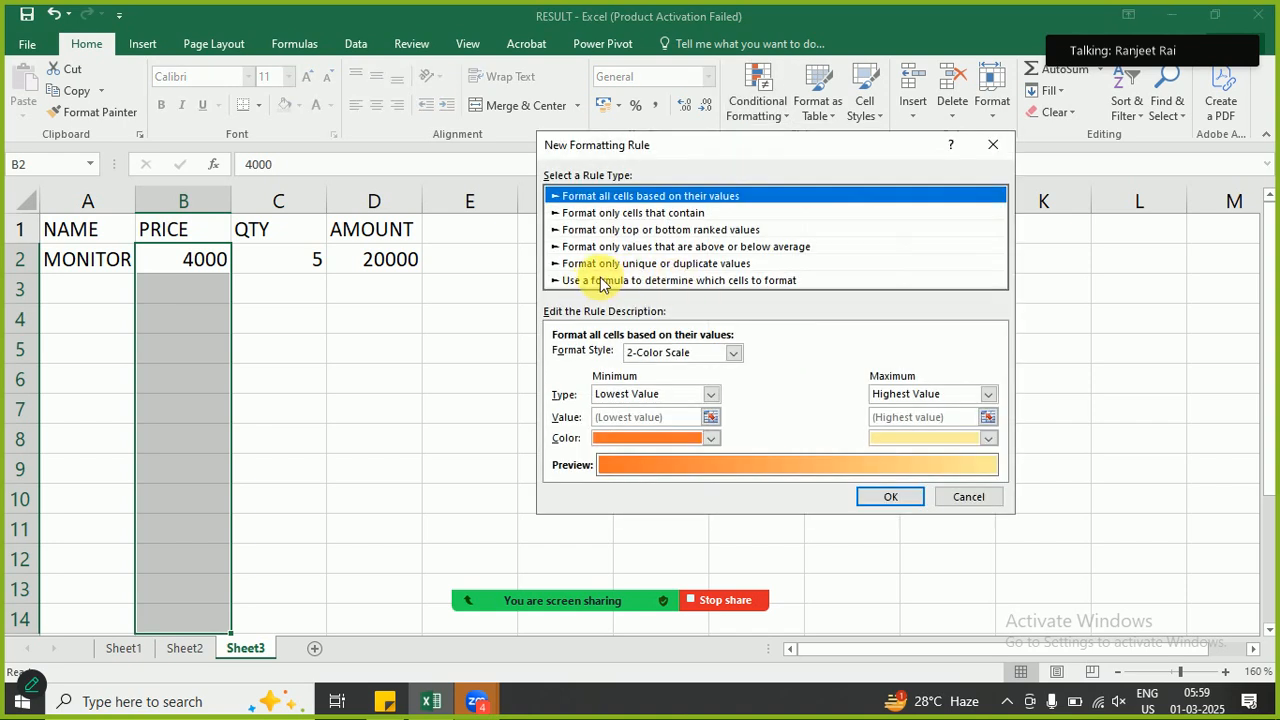
pyautogui.click(712, 282)
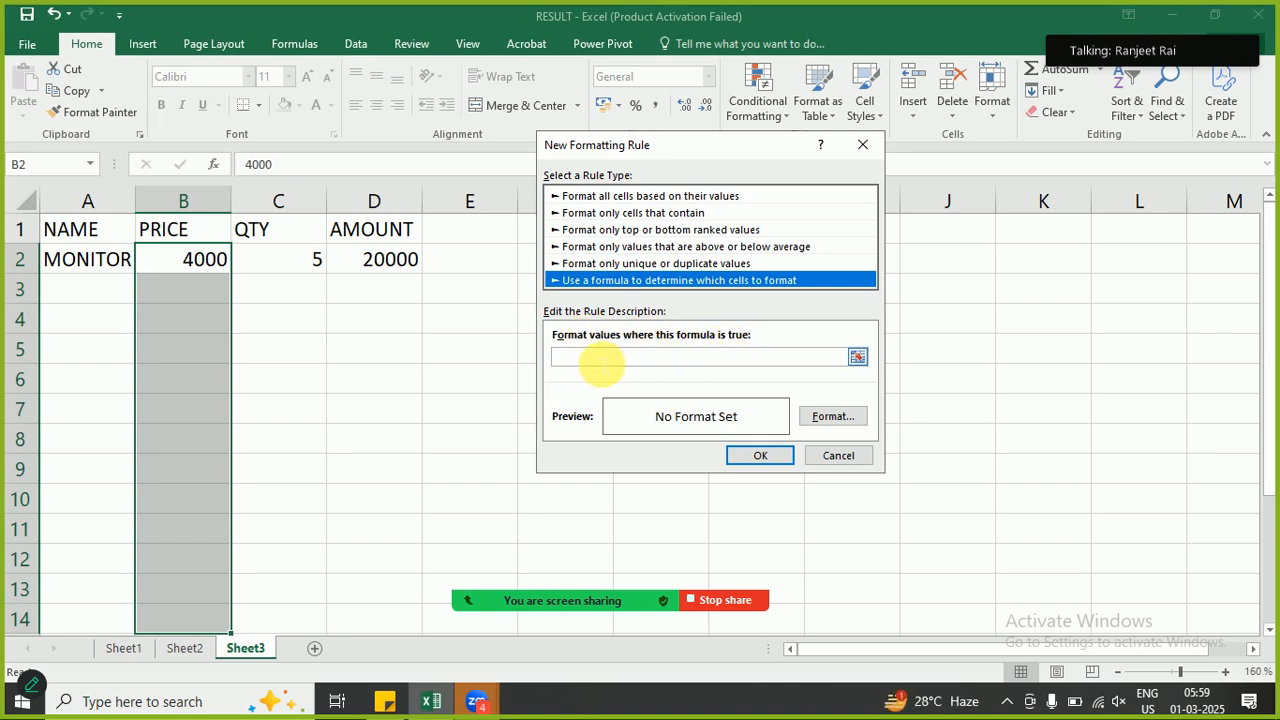
pyautogui.click(598, 358)
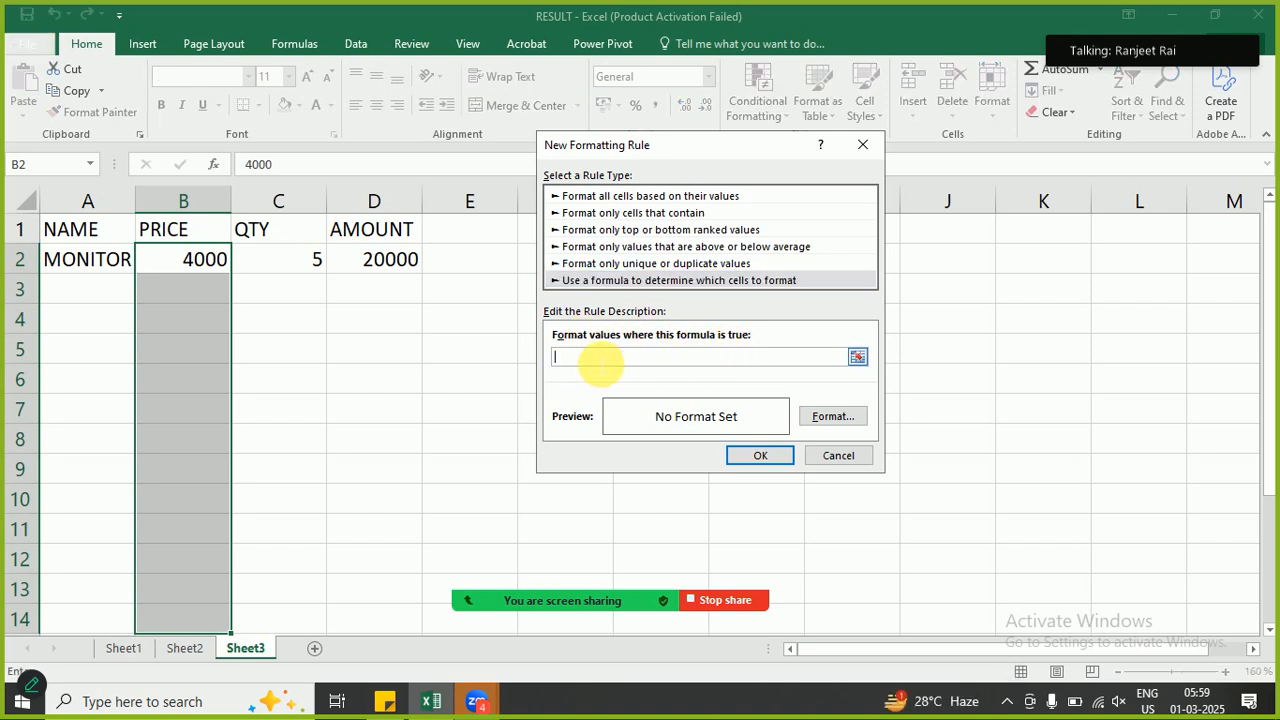
pyautogui.click(197, 263)
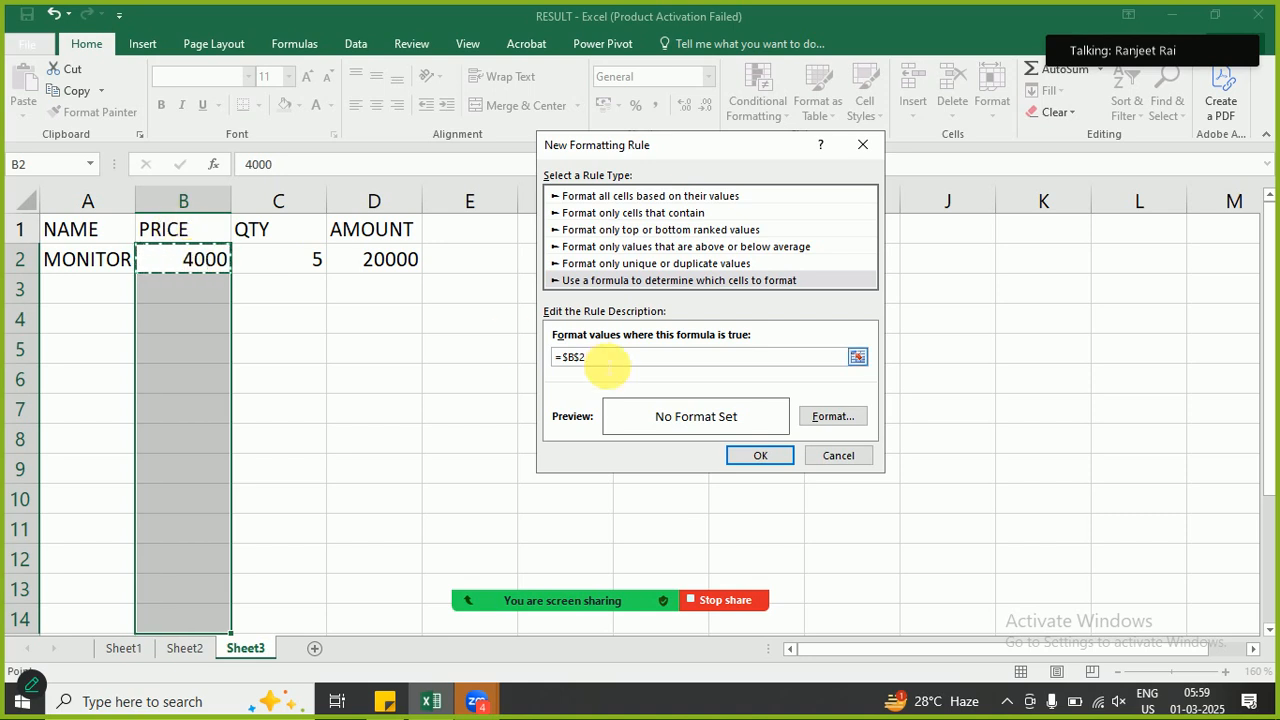
pyautogui.write('>=1')
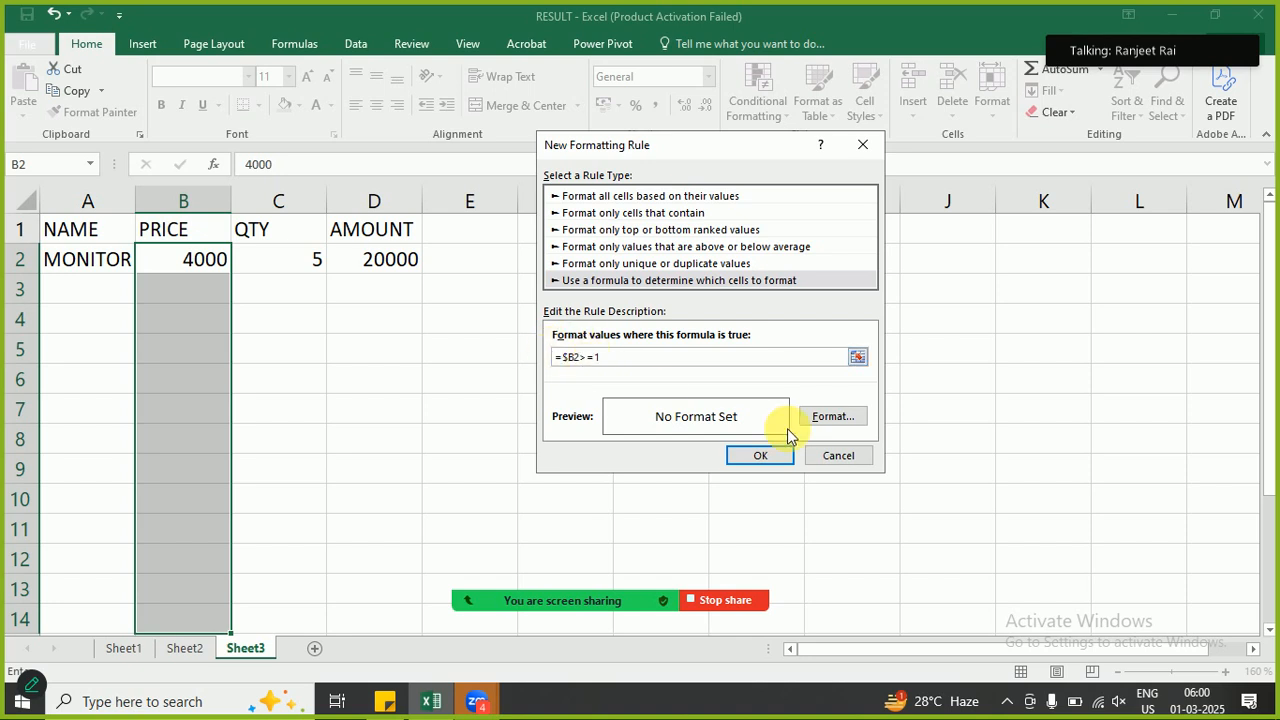
# - Give the PRICE rule the custom number format "Rs. " # and apply the rule
pyautogui.click(838, 419)
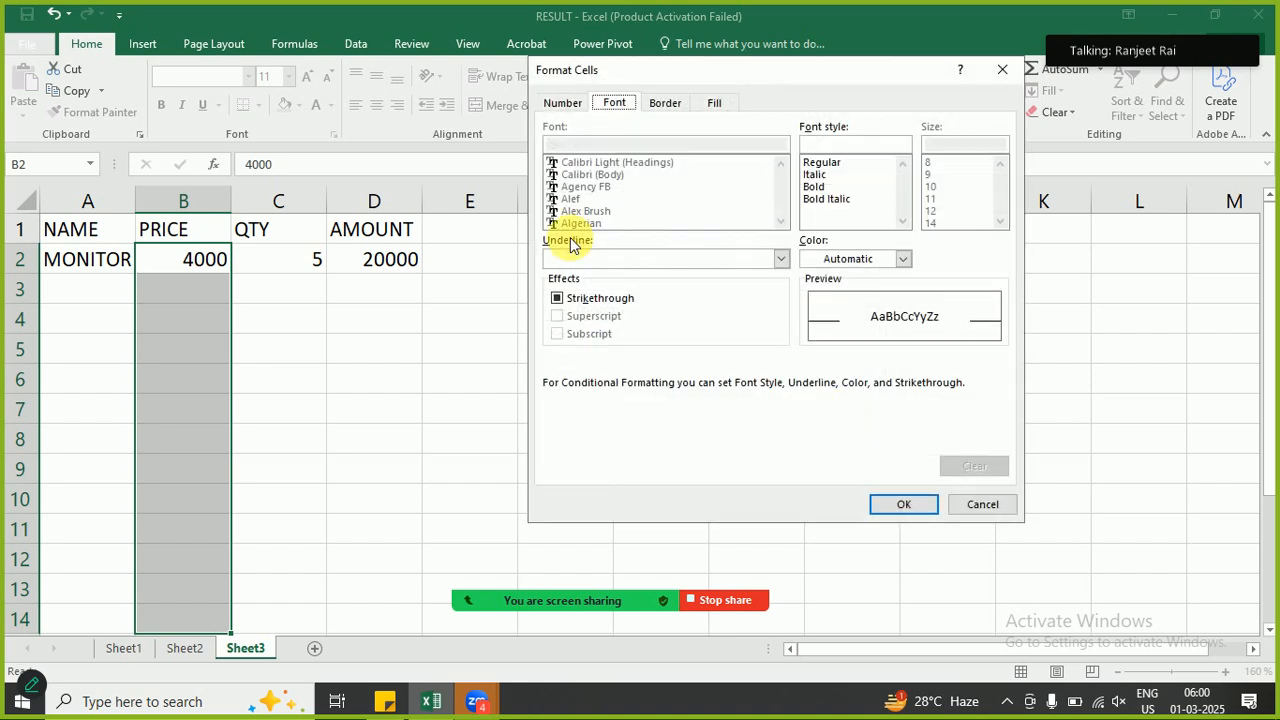
pyautogui.click(566, 104)
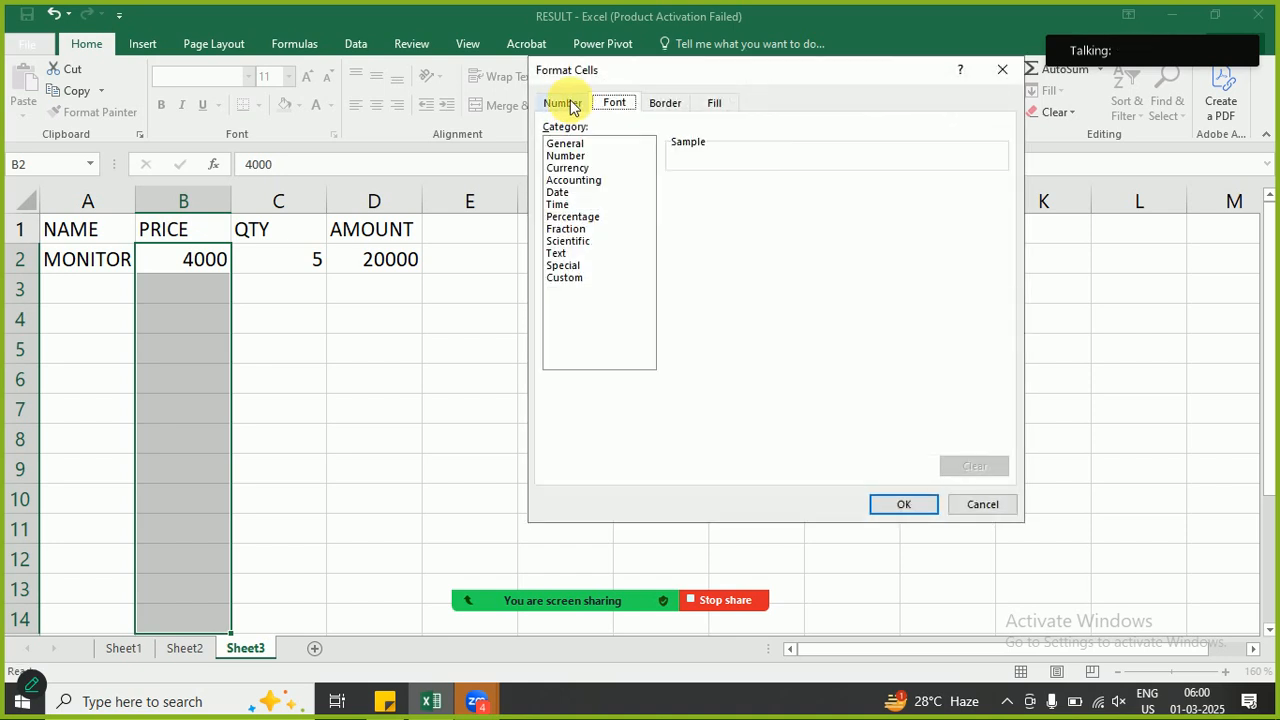
pyautogui.click(572, 278)
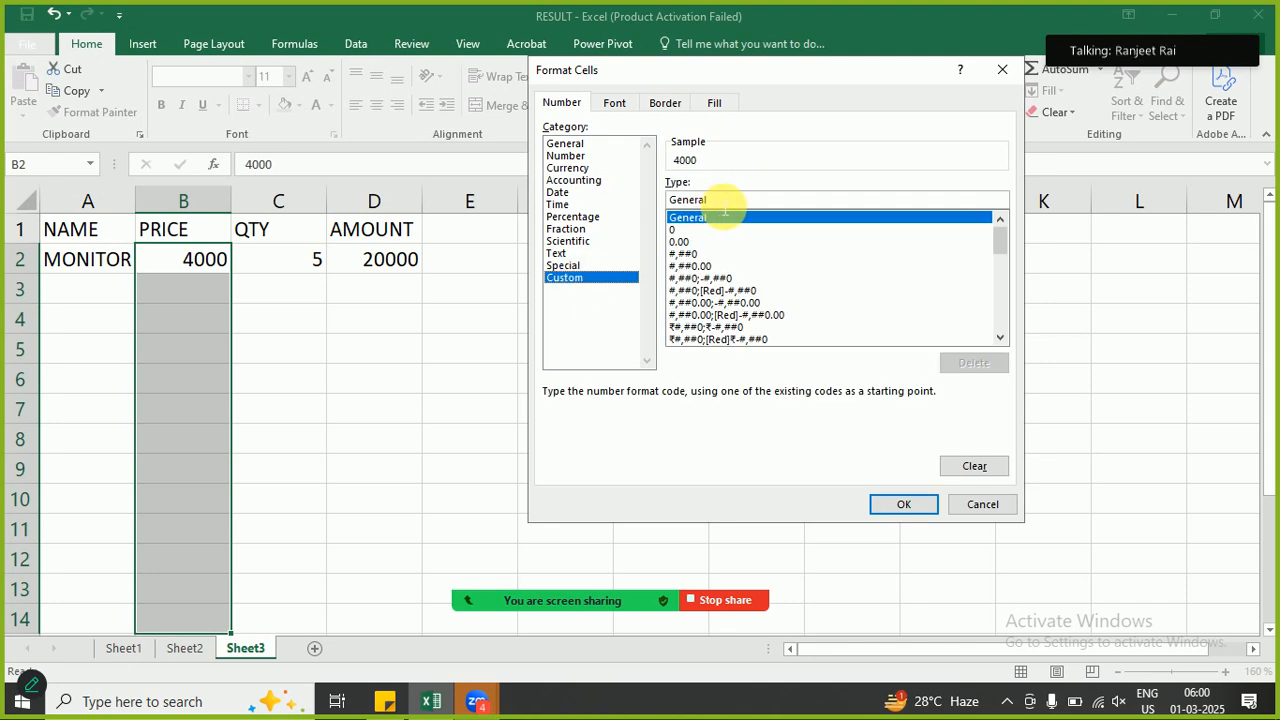
pyautogui.moveTo(719, 205); pyautogui.dragTo(662, 200)
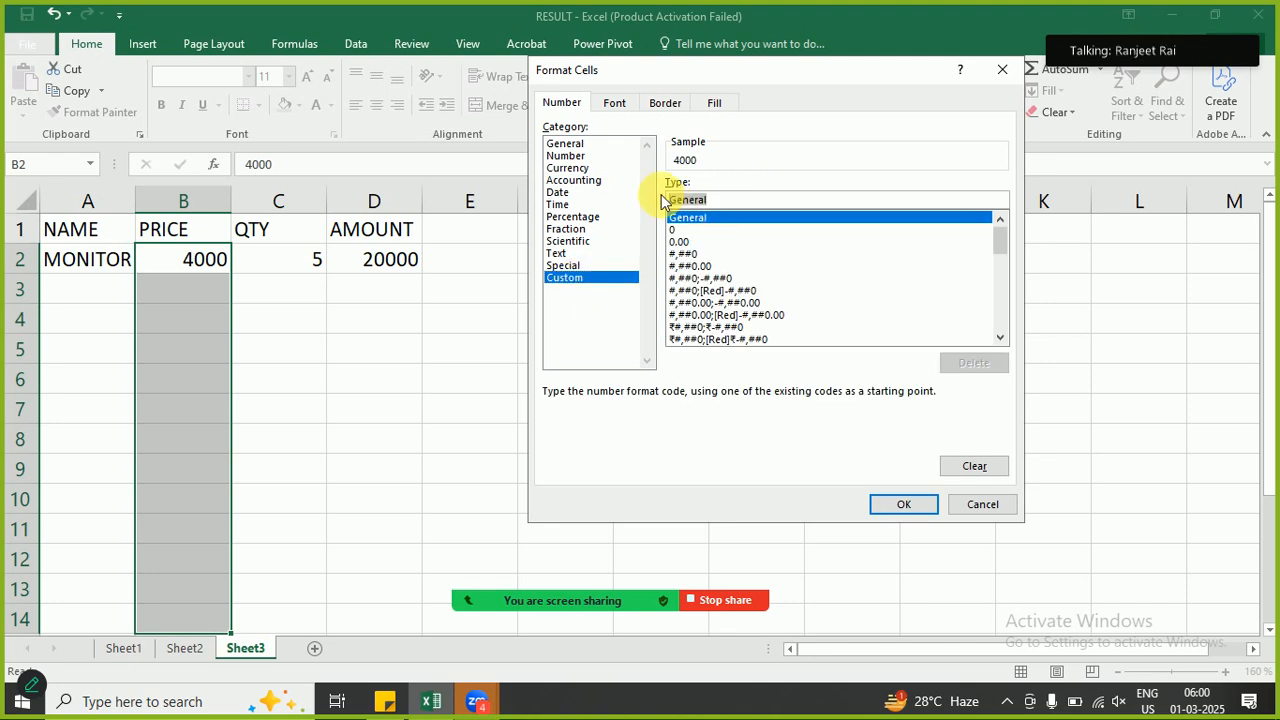
pyautogui.press('BackSpace')
pyautogui.write('Rs. "')
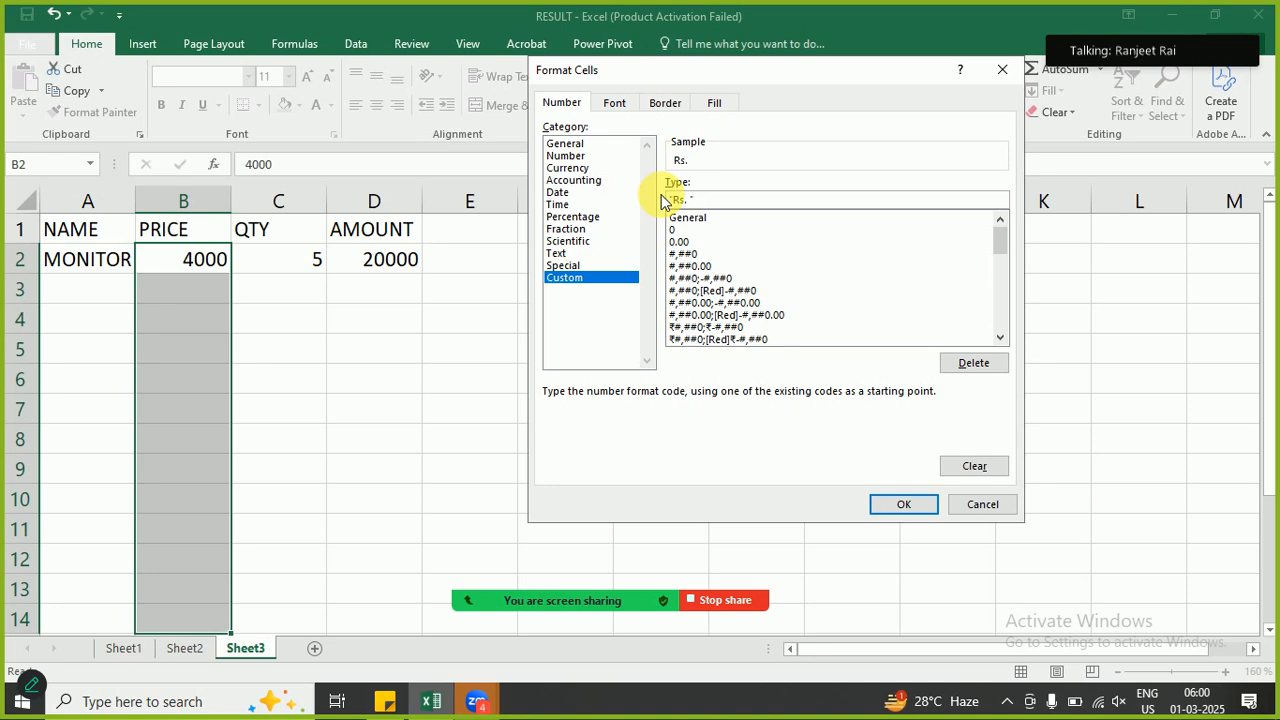
pyautogui.write(' #')
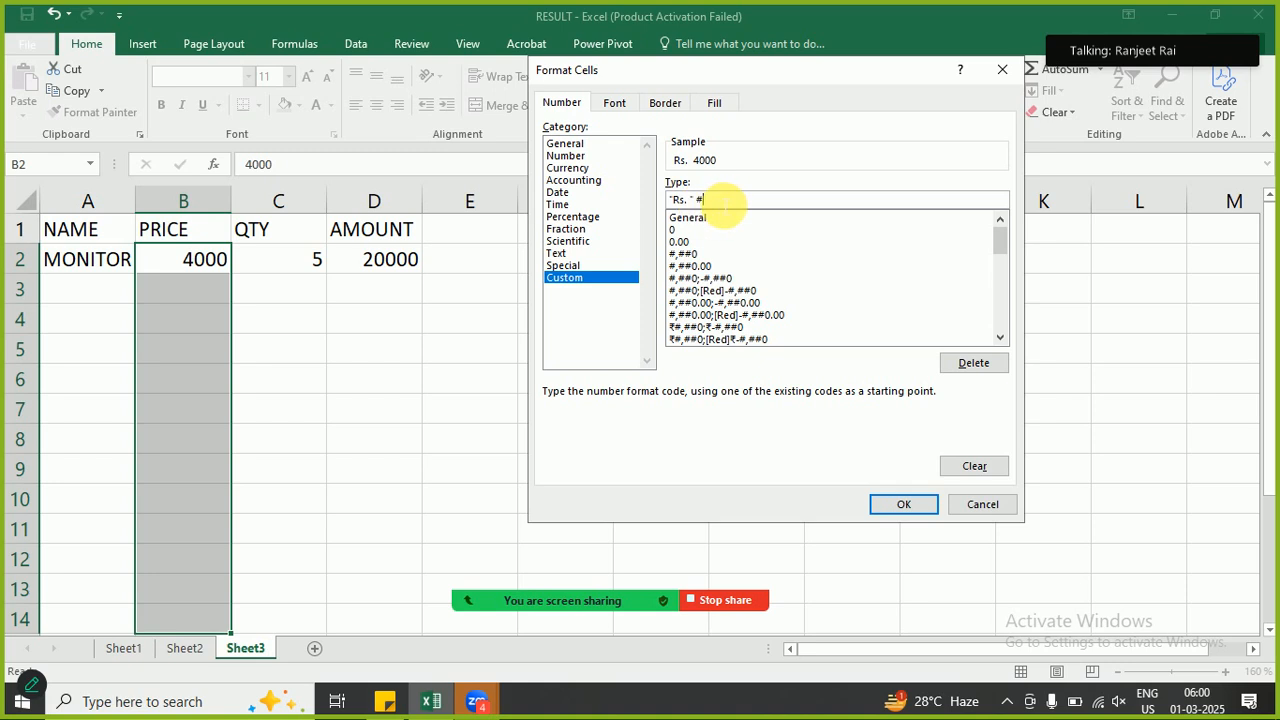
pyautogui.moveTo(722, 200); pyautogui.dragTo(668, 200)
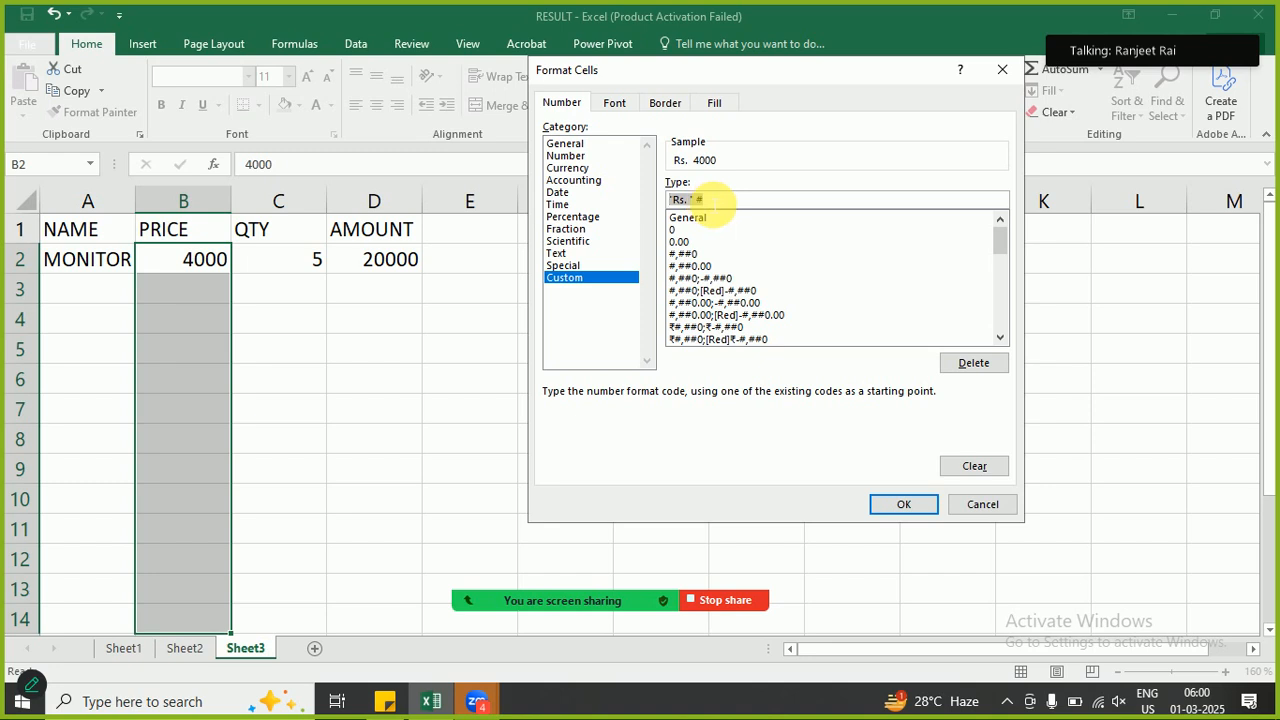
pyautogui.click(690, 200)
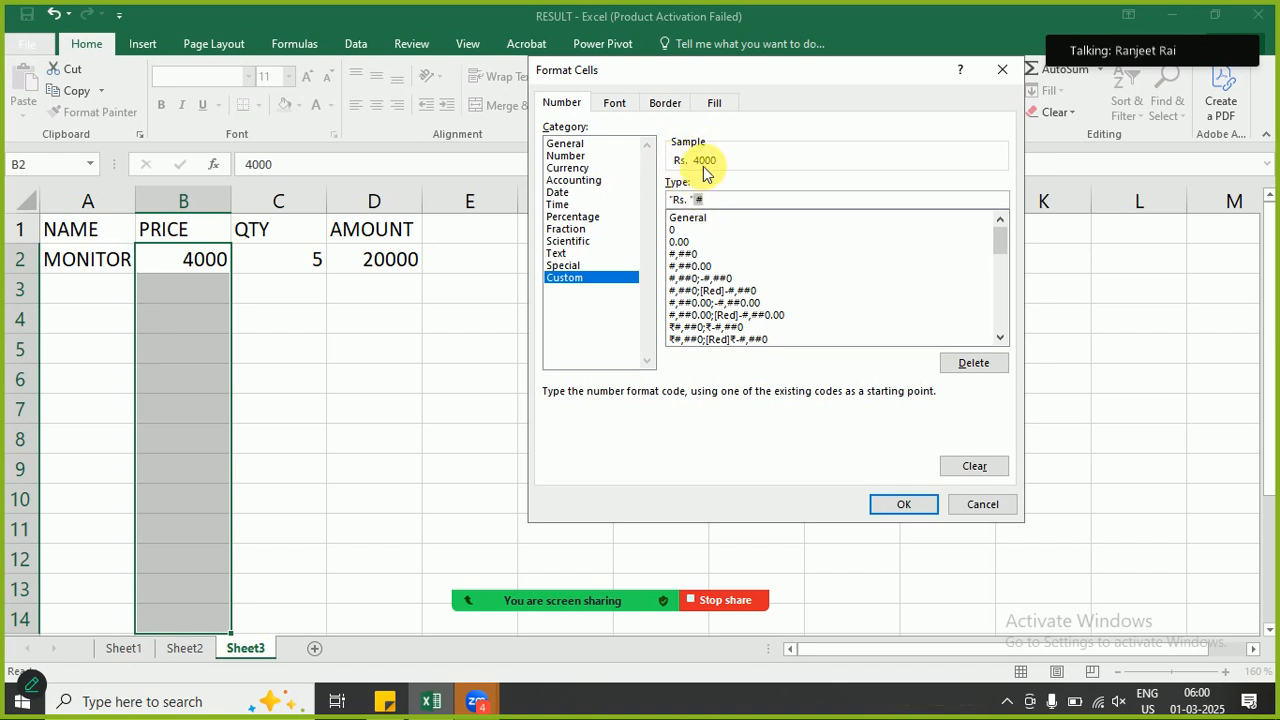
pyautogui.click(926, 507)
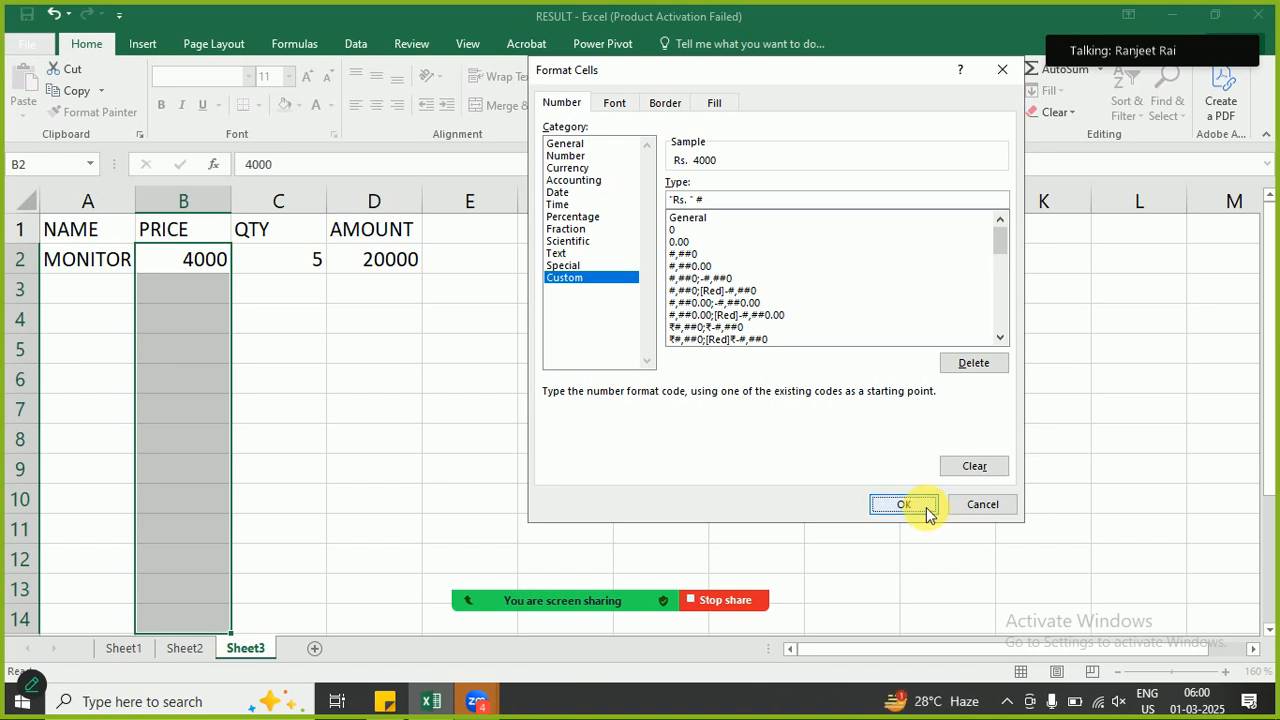
pyautogui.click(752, 453)
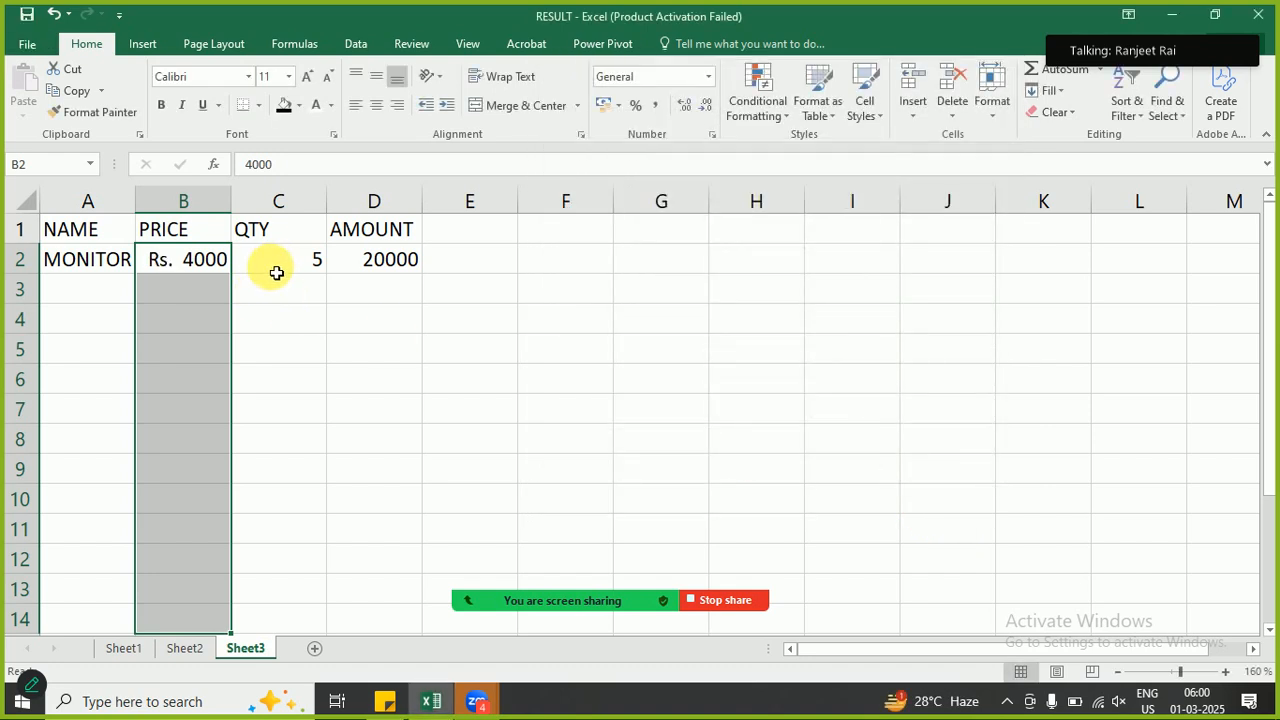
# - Start a formula-based conditional formatting rule on QTY cells C2:C14 with the condition =$C2>=1
pyautogui.moveTo(281, 263); pyautogui.dragTo(262, 621)
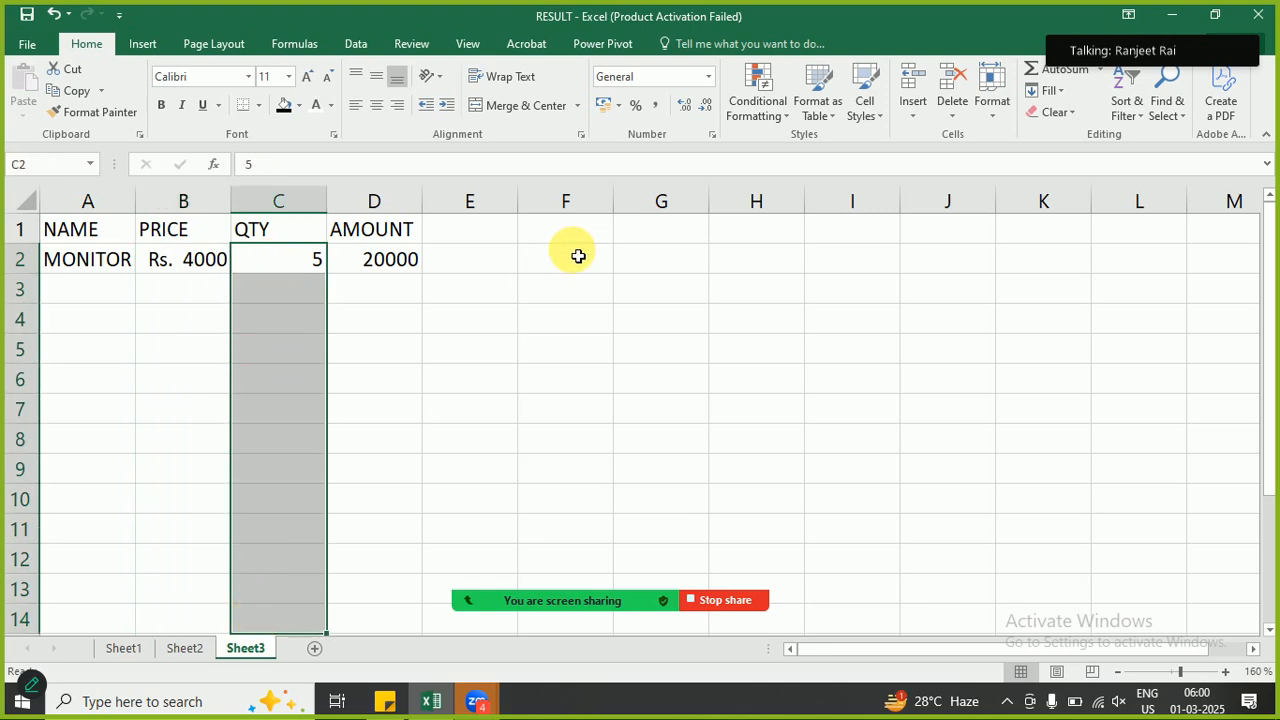
pyautogui.click(738, 110)
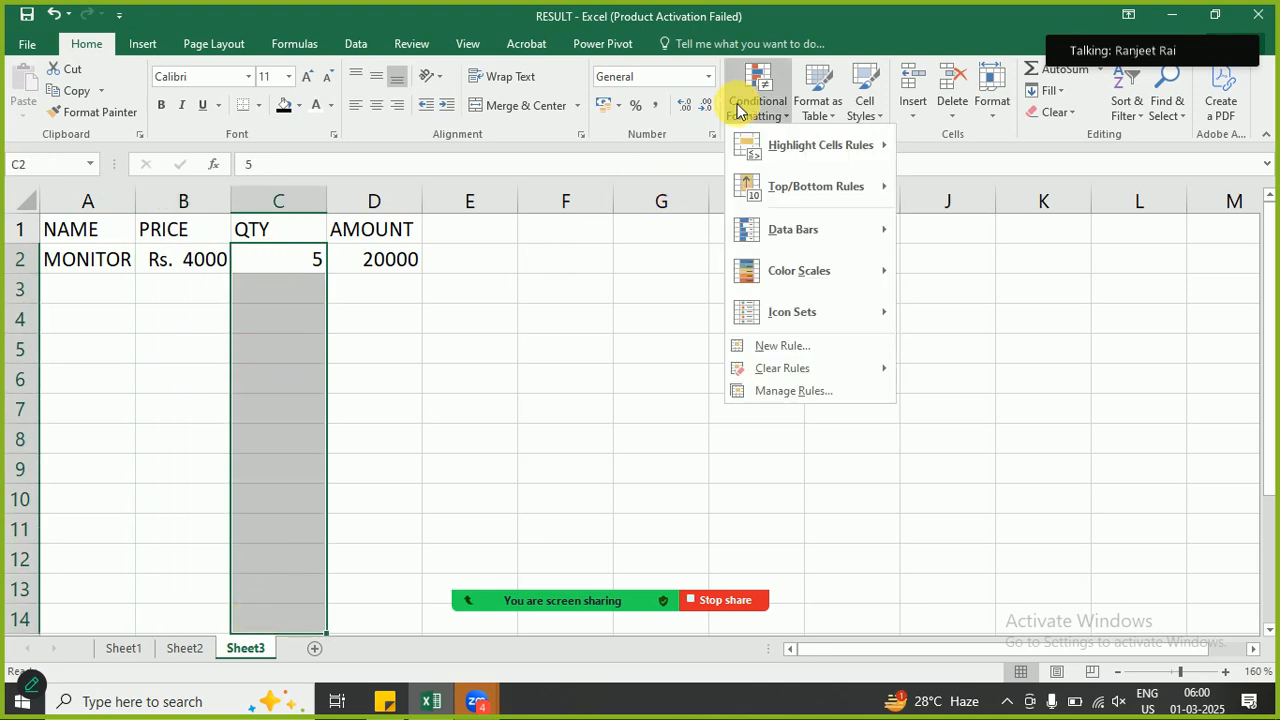
pyautogui.click(780, 346)
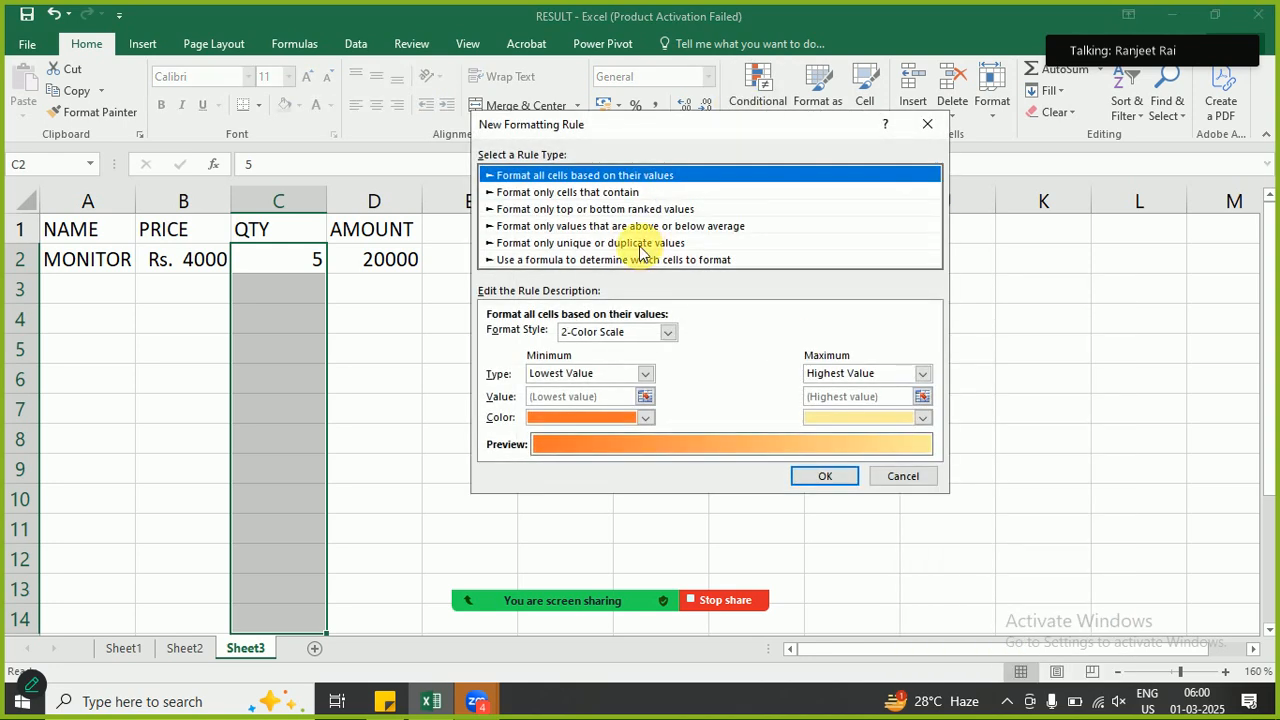
pyautogui.click(637, 262)
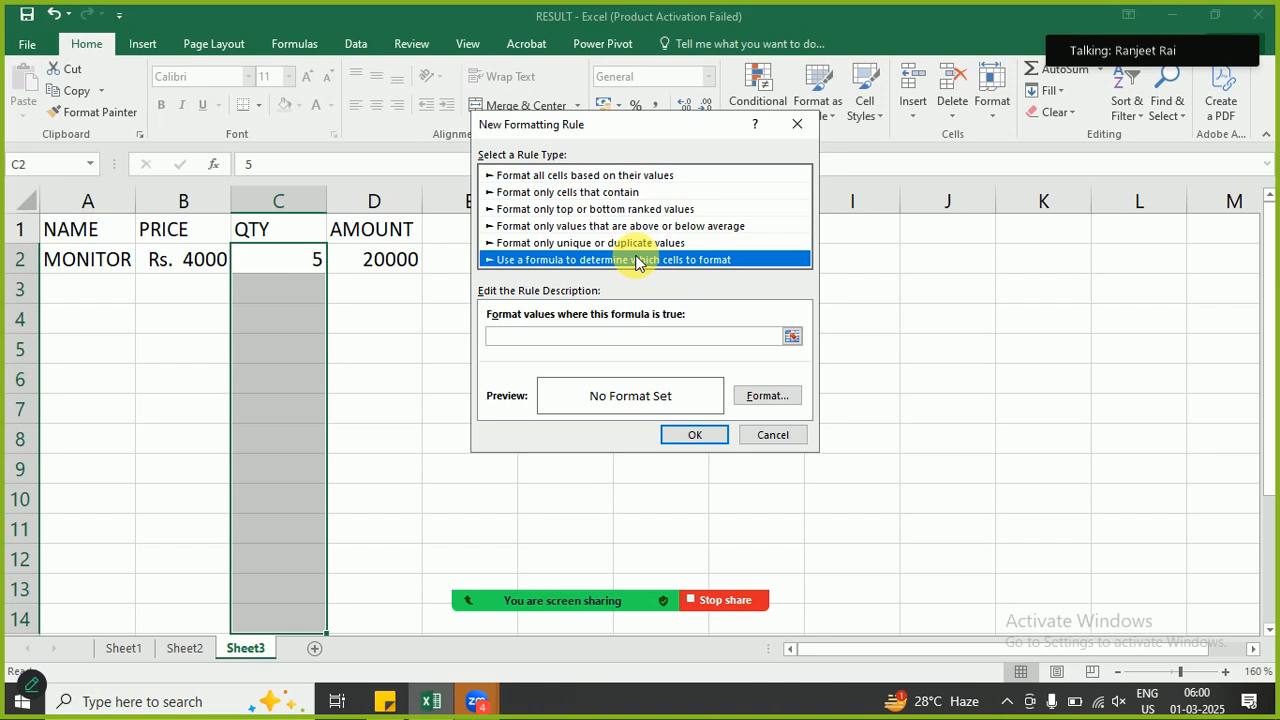
pyautogui.click(557, 340)
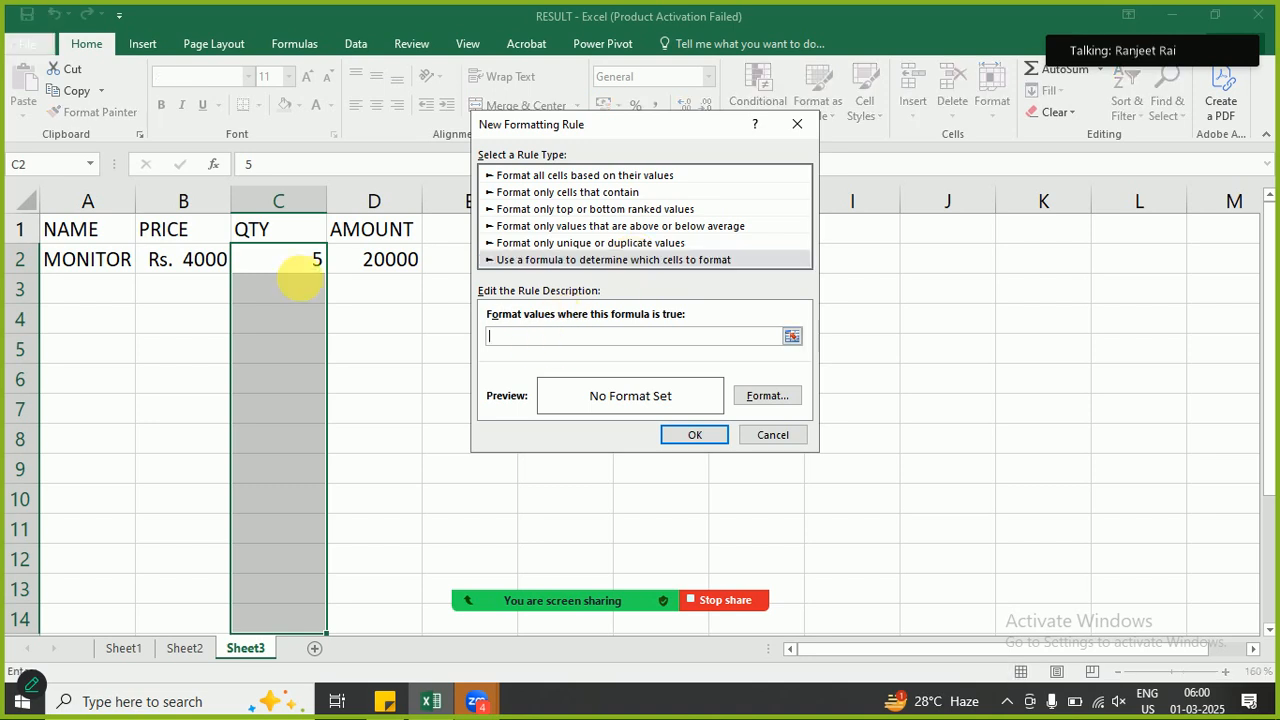
pyautogui.click(283, 271)
pyautogui.write('>=1')
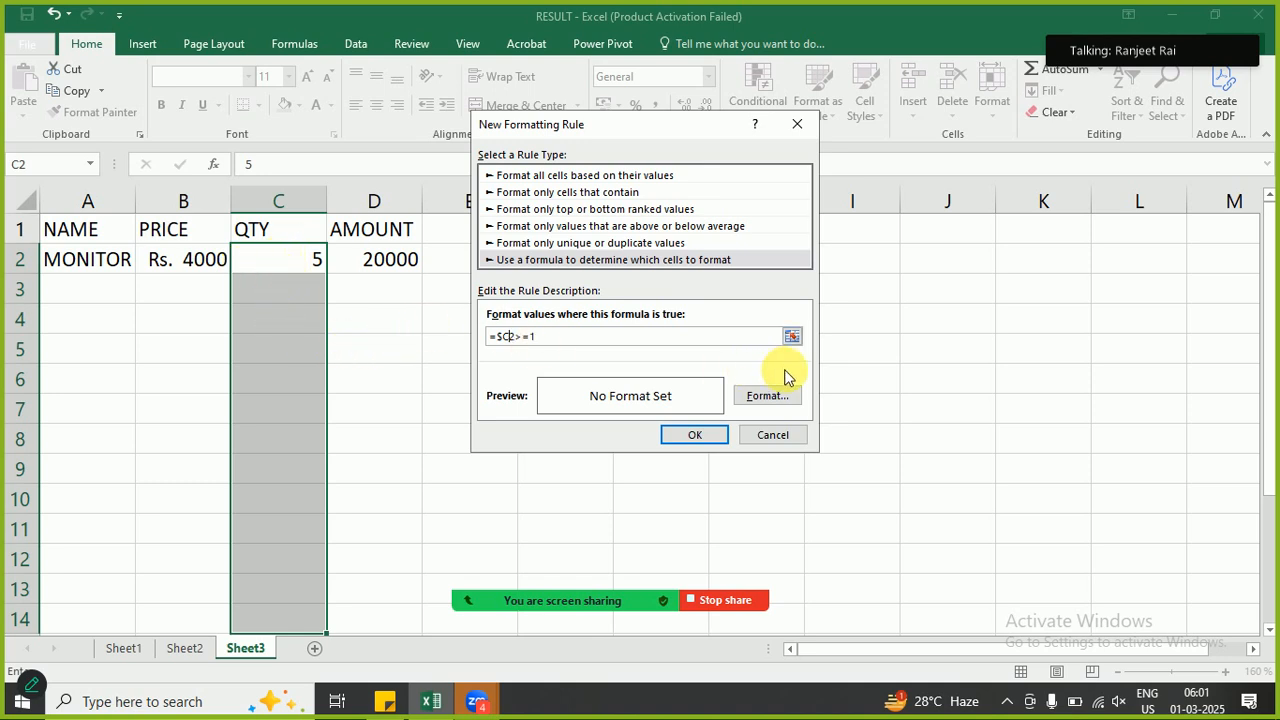
# - Give the QTY rule the custom number format # "Pcs" and apply the rule
pyautogui.click(768, 398)
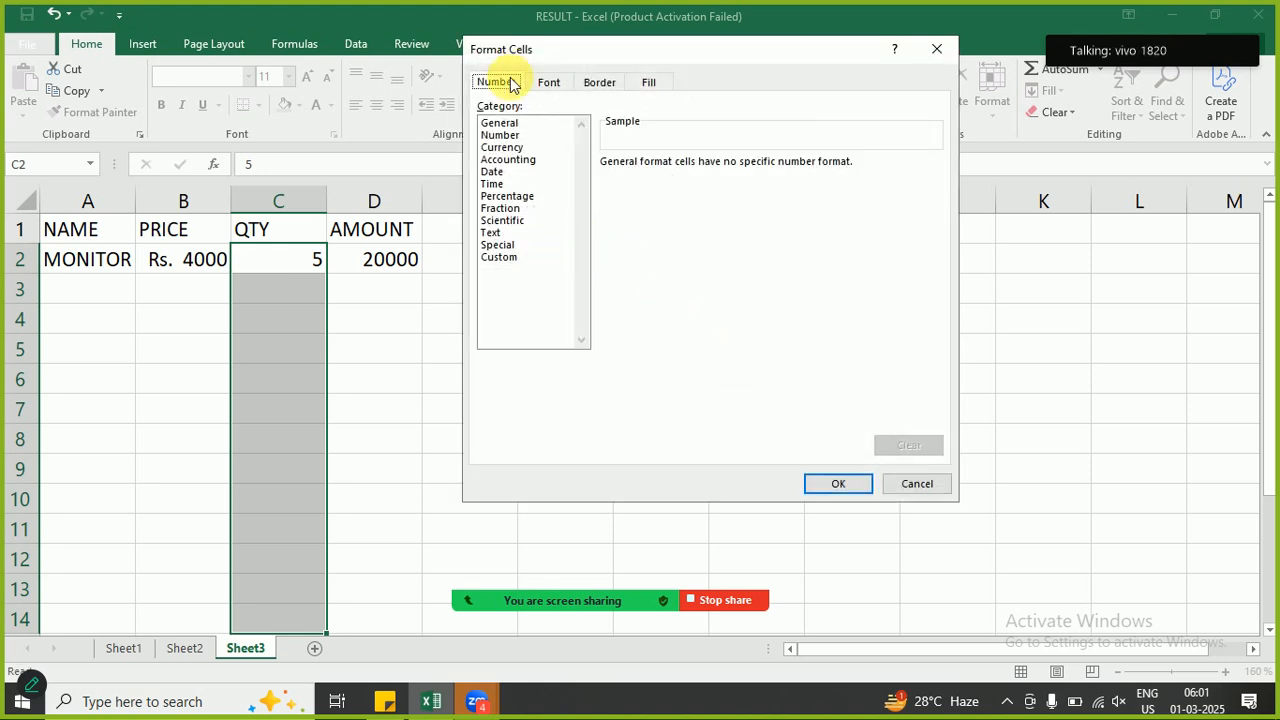
pyautogui.click(501, 258)
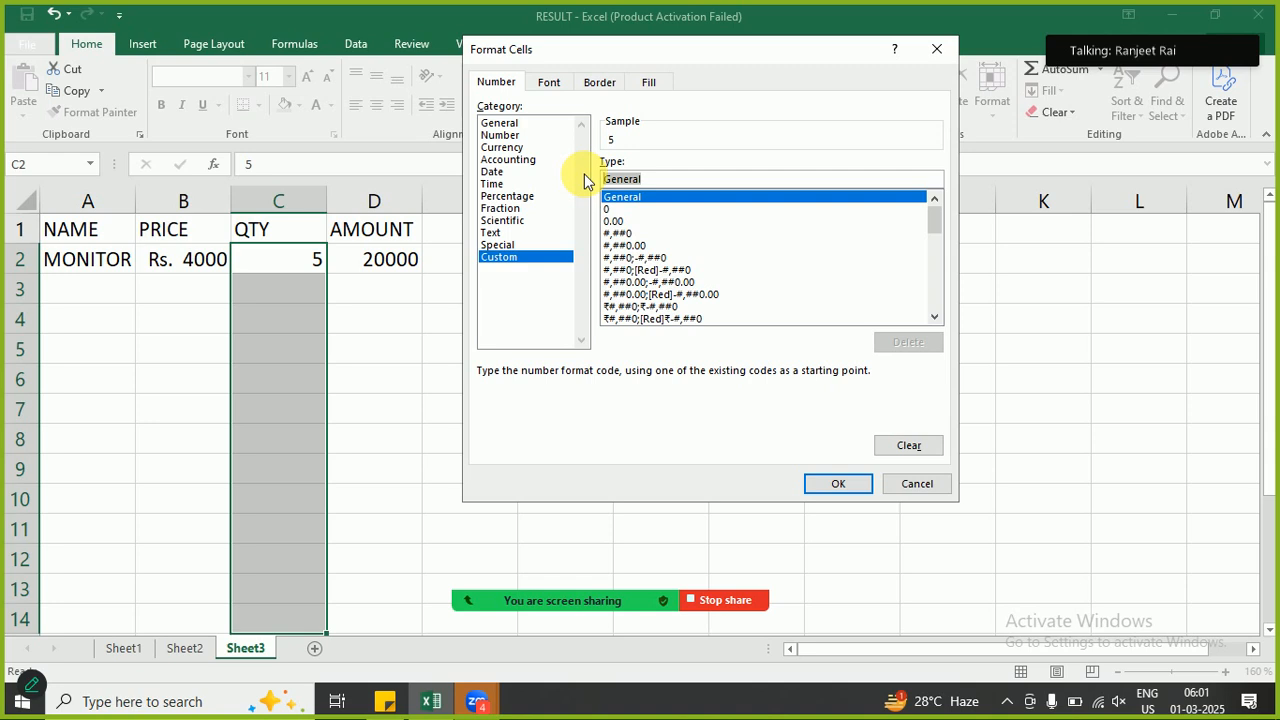
pyautogui.write('#')
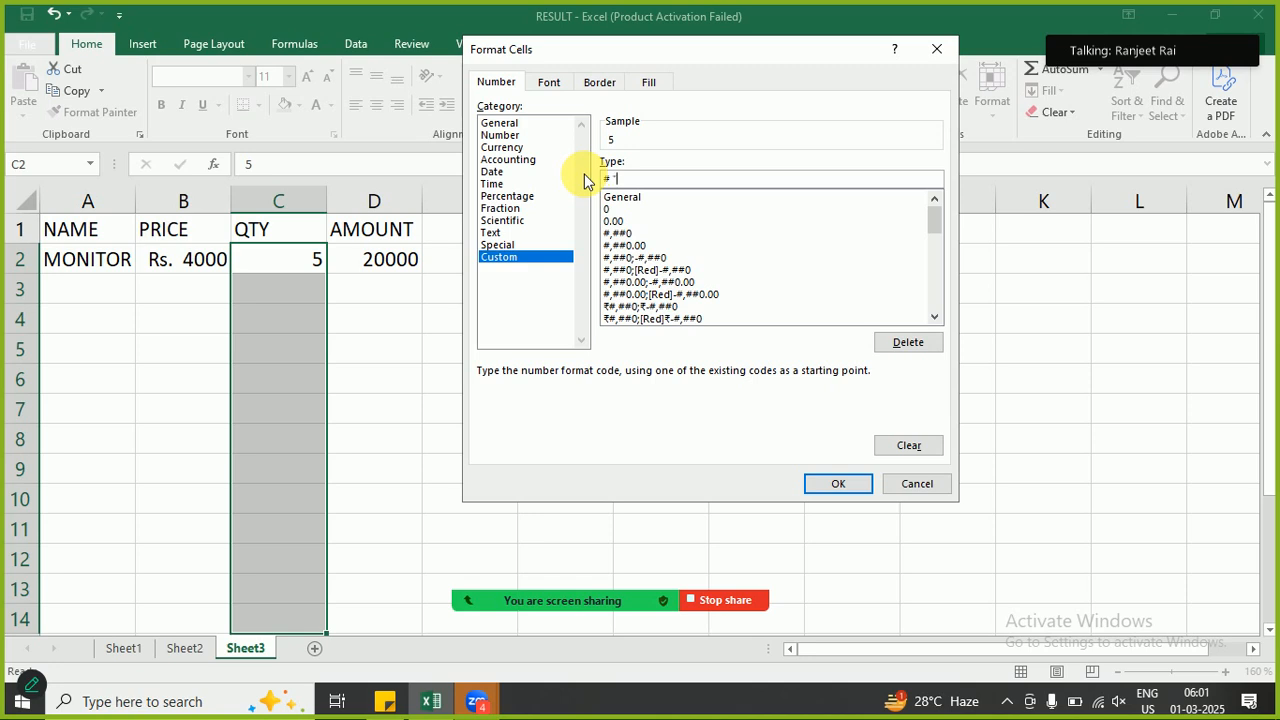
pyautogui.write(' "Pcs"')
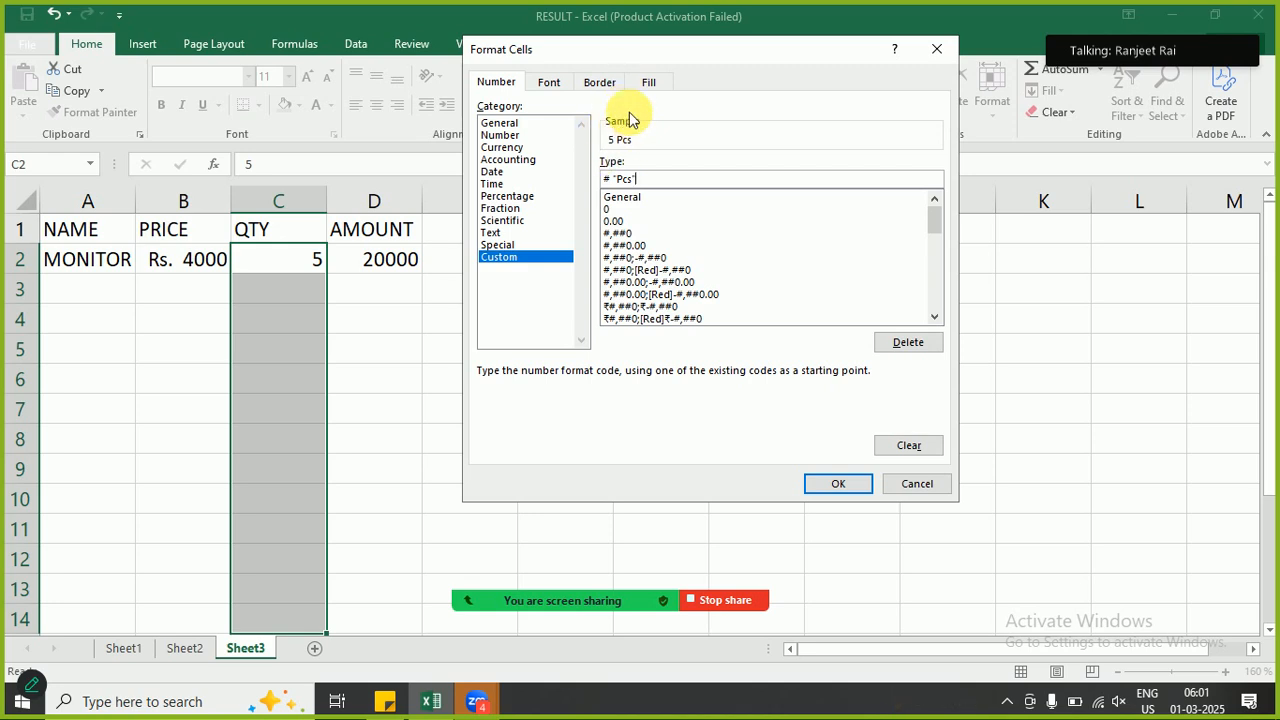
pyautogui.click(841, 486)
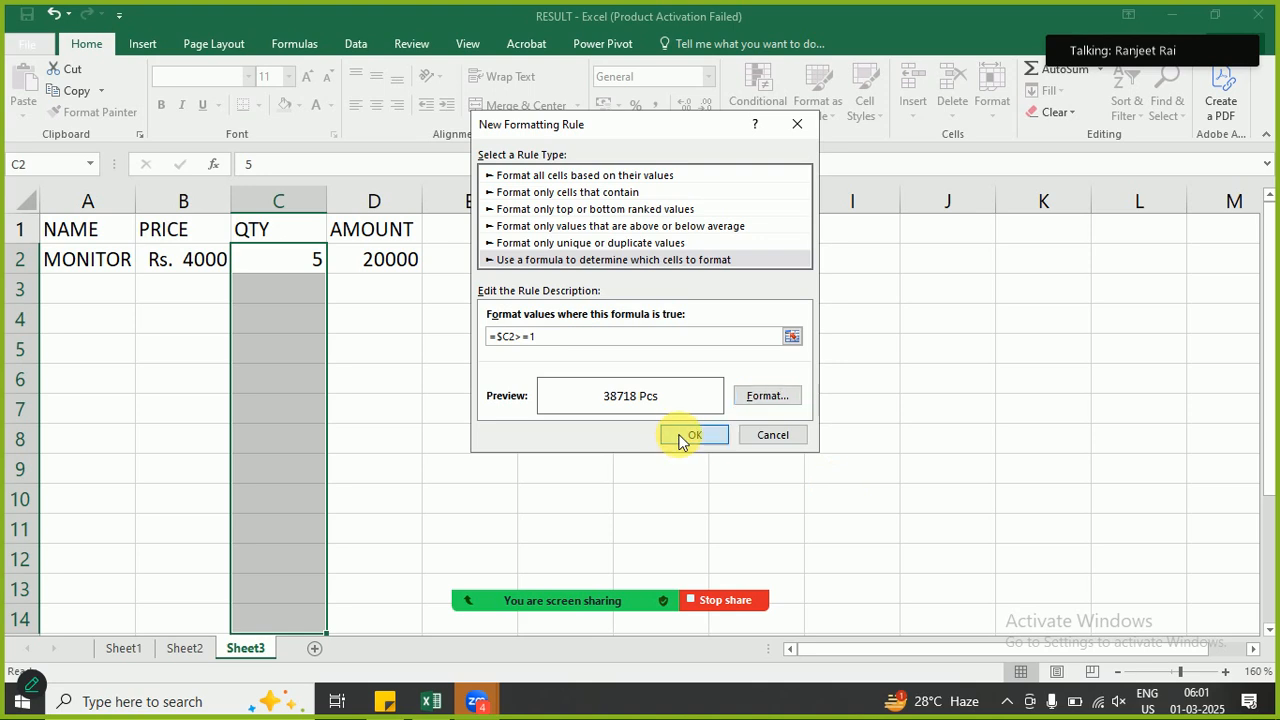
pyautogui.click(681, 437)
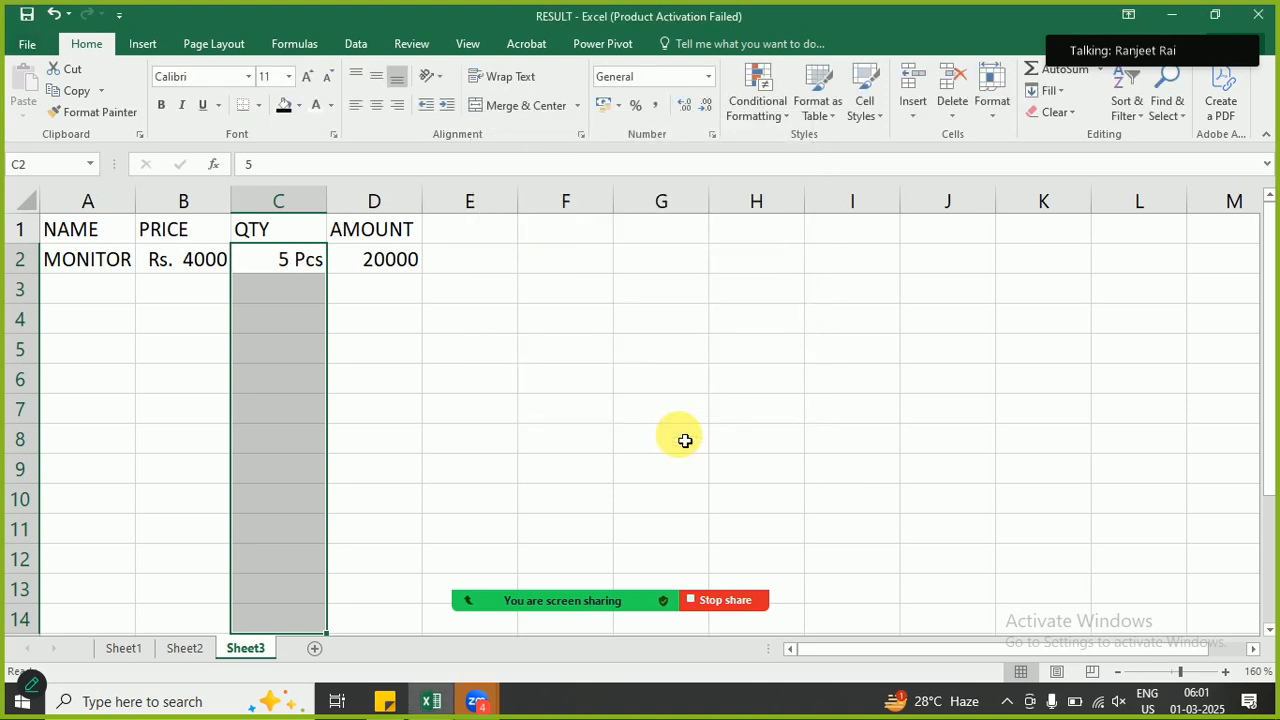
# - Add a product row in row 3 with the name mouse, price 500 and quantity 10
pyautogui.click(375, 262)
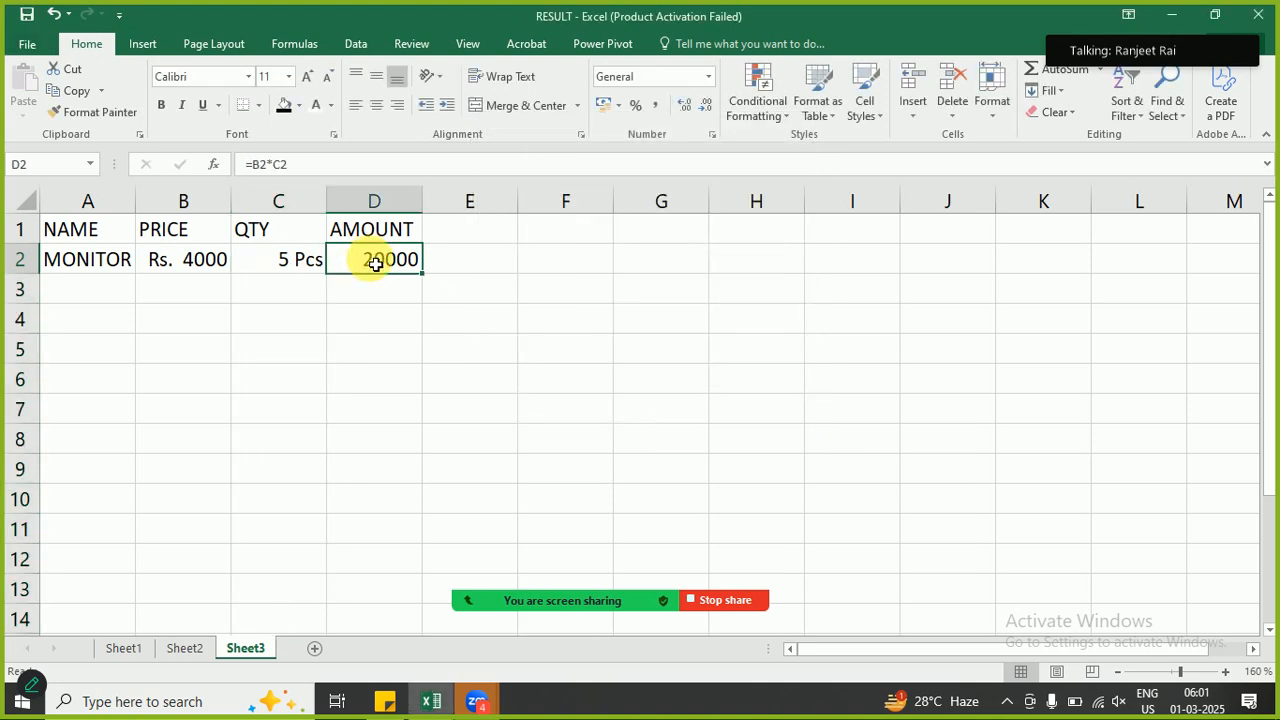
pyautogui.click(103, 289)
pyautogui.write('mouse')
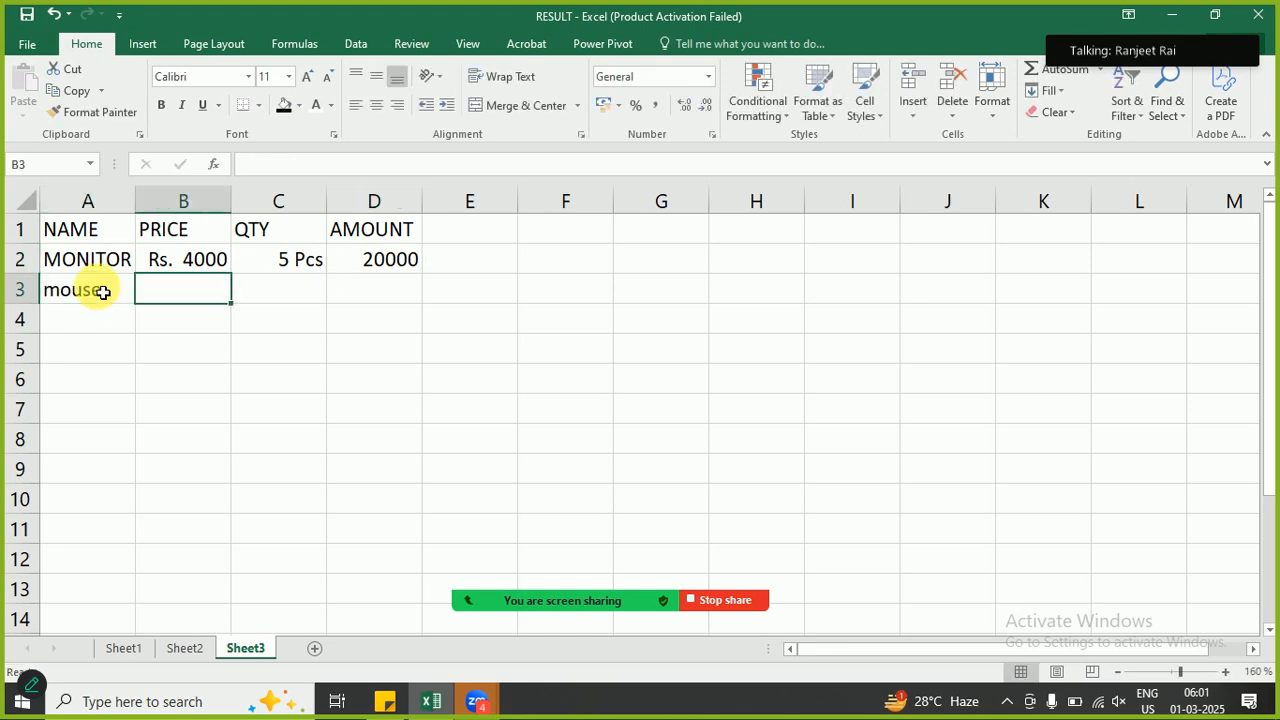
pyautogui.write('500')
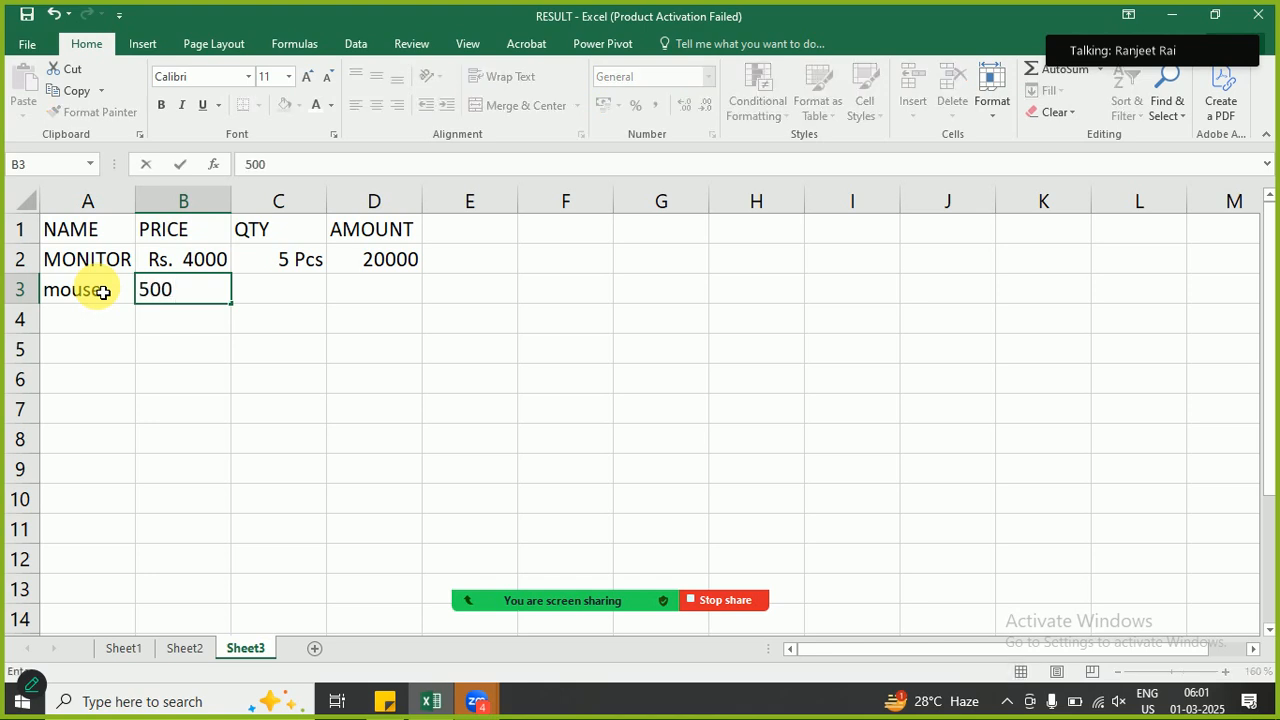
pyautogui.press('Tab')
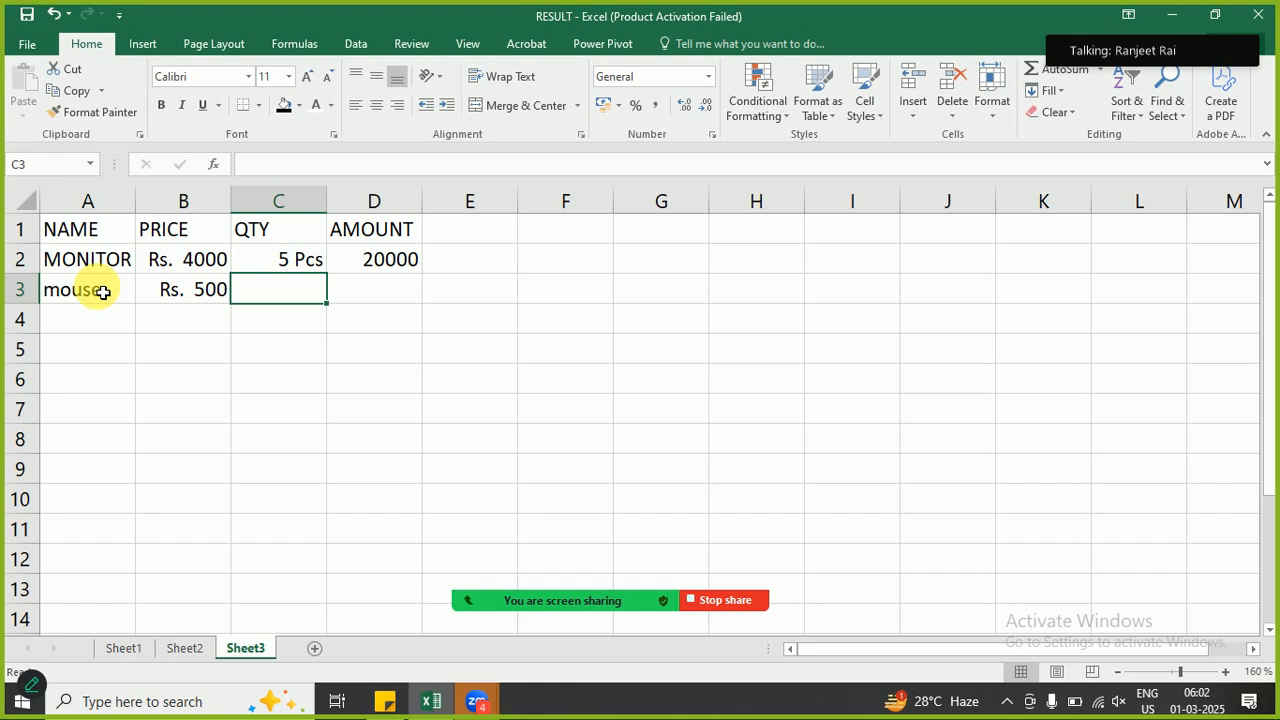
pyautogui.write('10')
pyautogui.press('Tab')
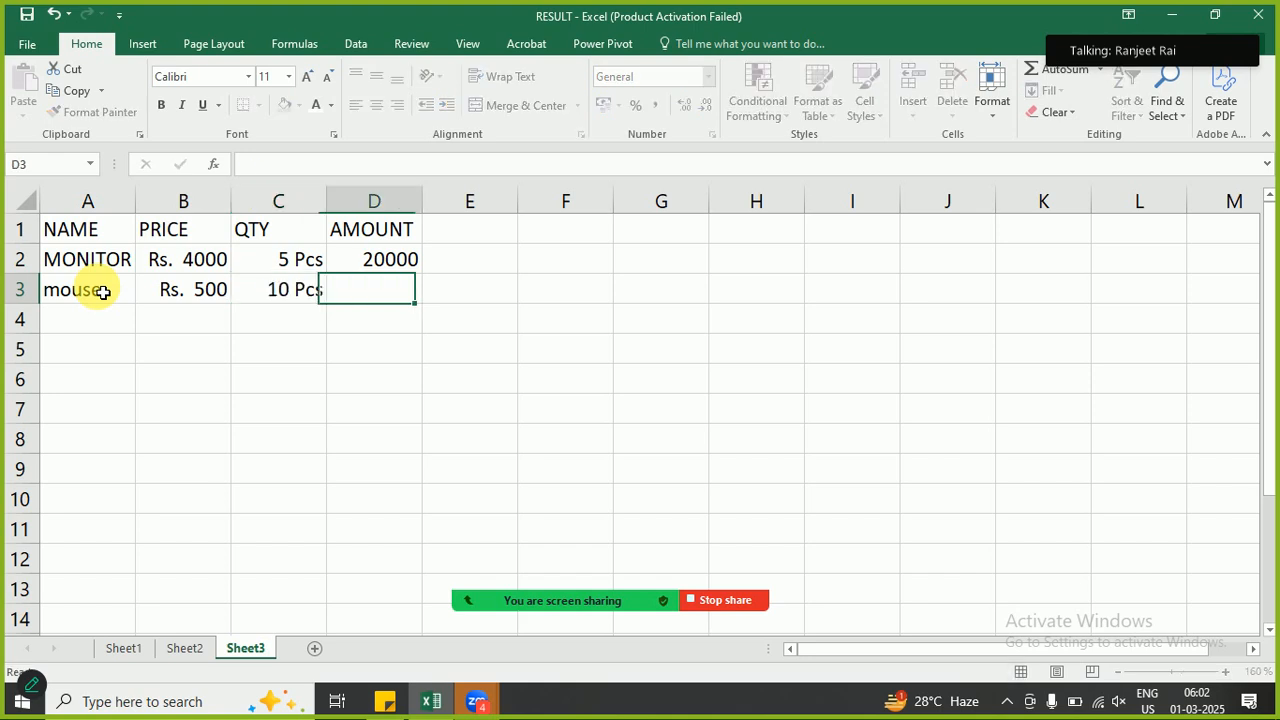
# - Calculate the mouse amount in D3 with =B3*C3 and fill the formula down to D13
pyautogui.write('=')
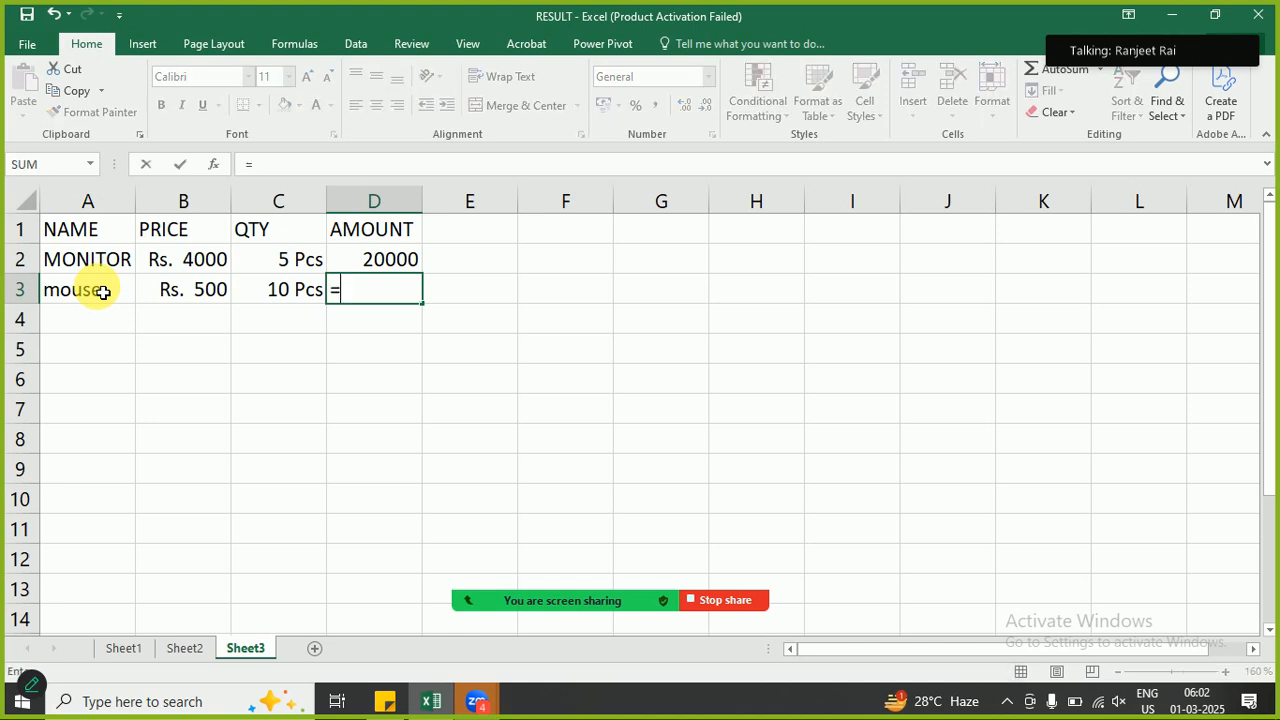
pyautogui.click(153, 296)
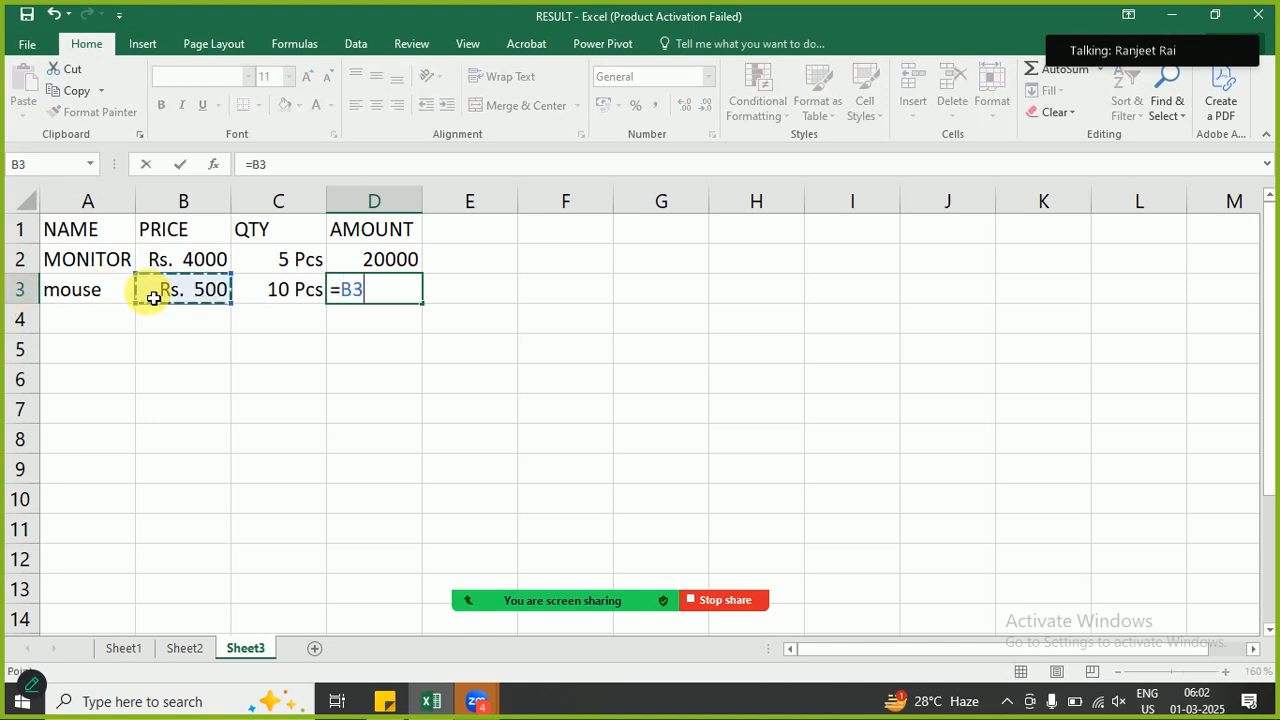
pyautogui.write('*')
pyautogui.click(270, 290)
pyautogui.press('Return')
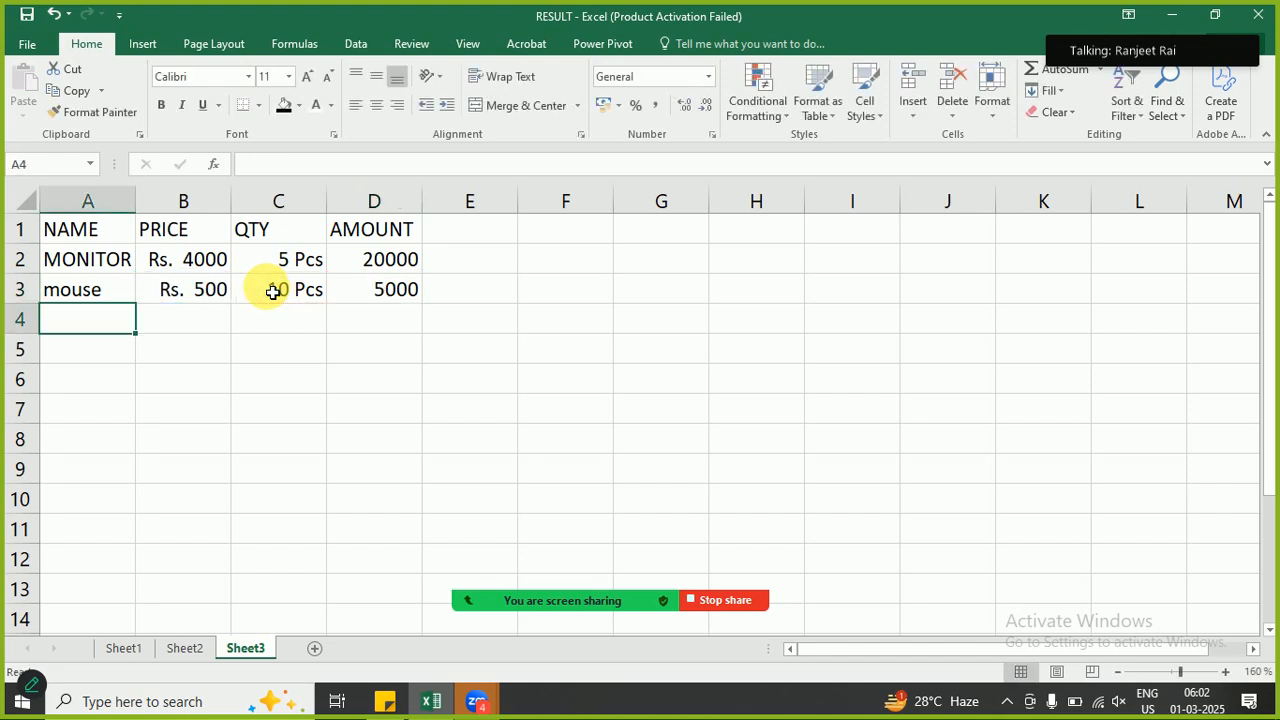
pyautogui.click(375, 290)
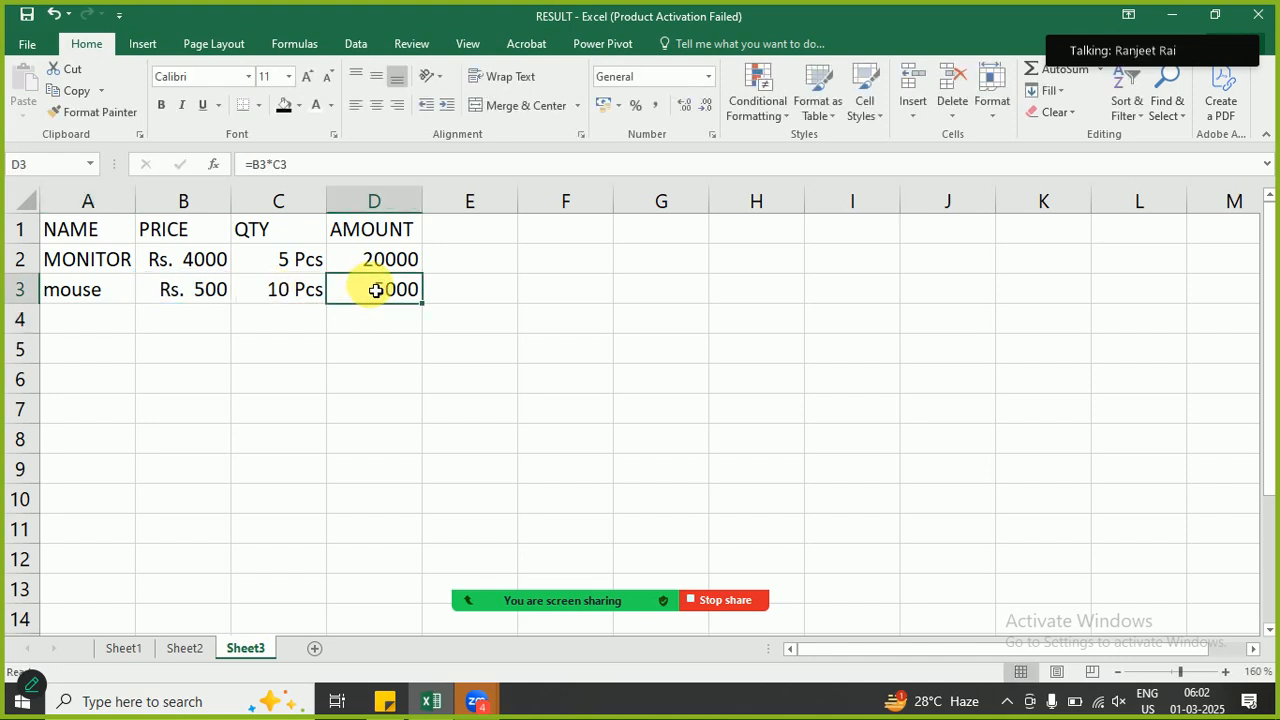
pyautogui.moveTo(429, 311); pyautogui.dragTo(394, 623)
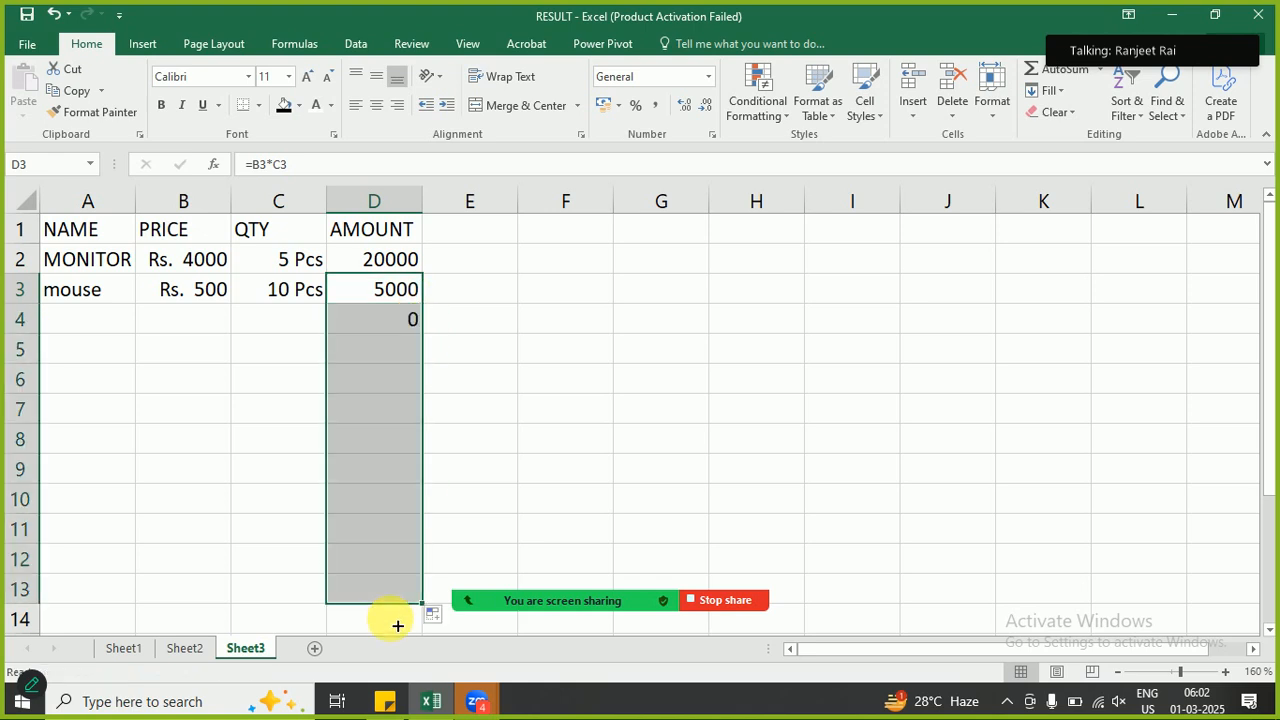
# - Add a product row in row 4 with the name keyboard, price 800 and quantity 20
pyautogui.click(94, 323)
pyautogui.write('keyboard')
pyautogui.press('Tab')
pyautogui.write('800')
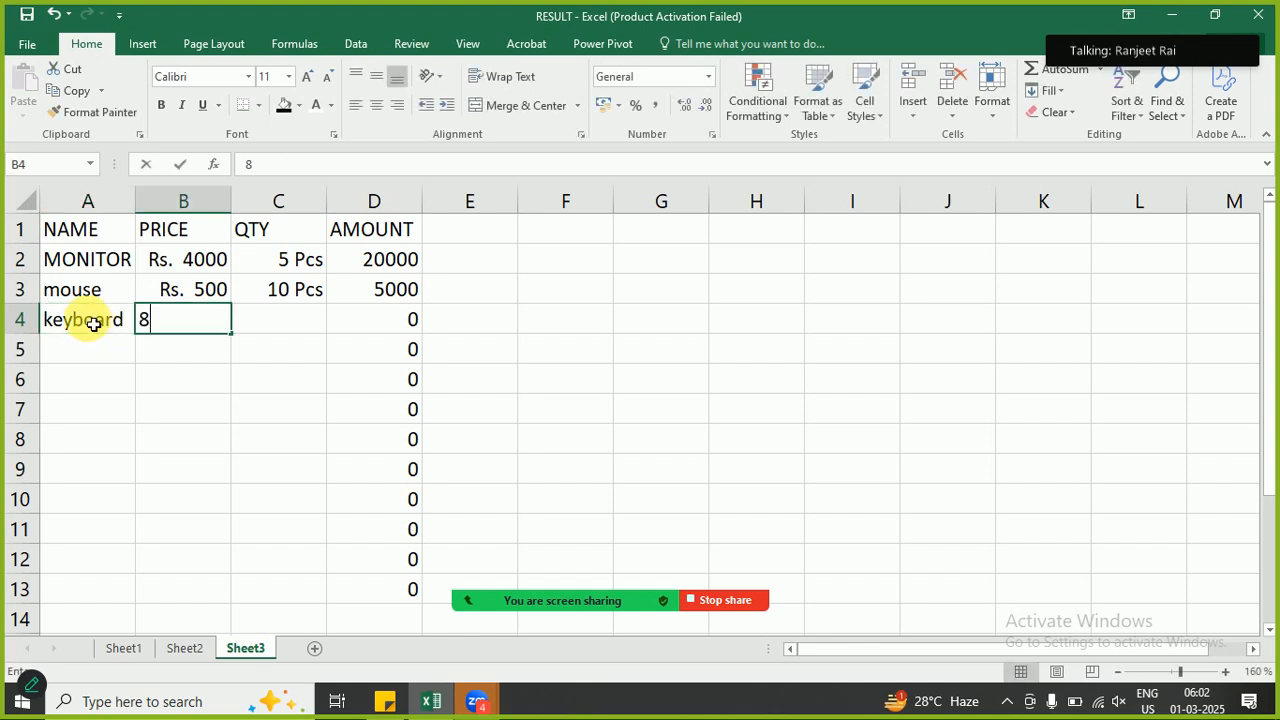
pyautogui.press('Tab')
pyautogui.write('20')
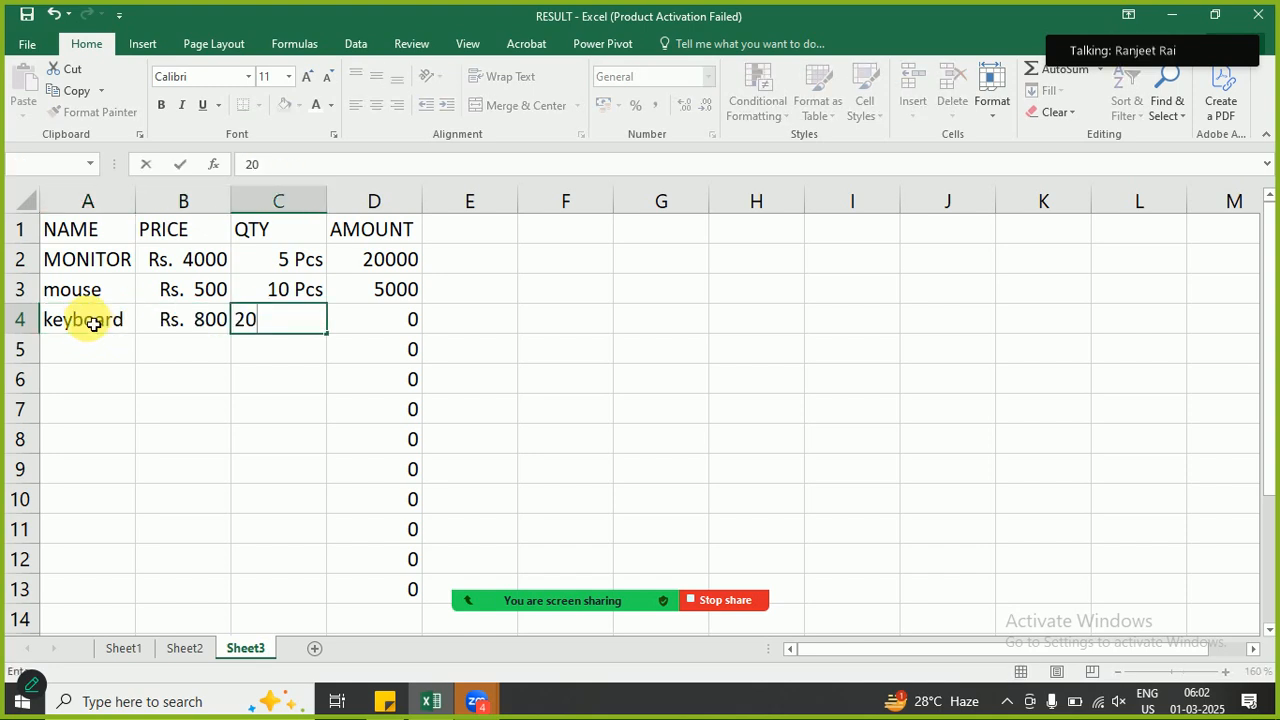
pyautogui.press('Return')
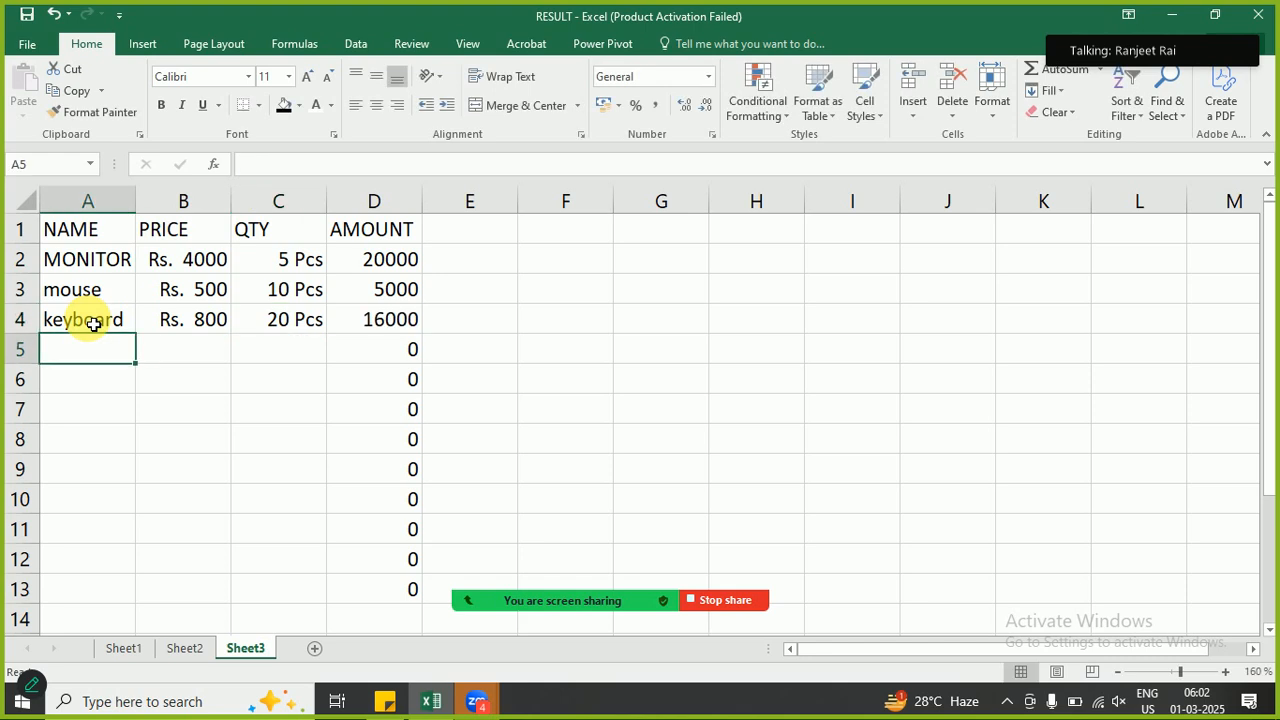